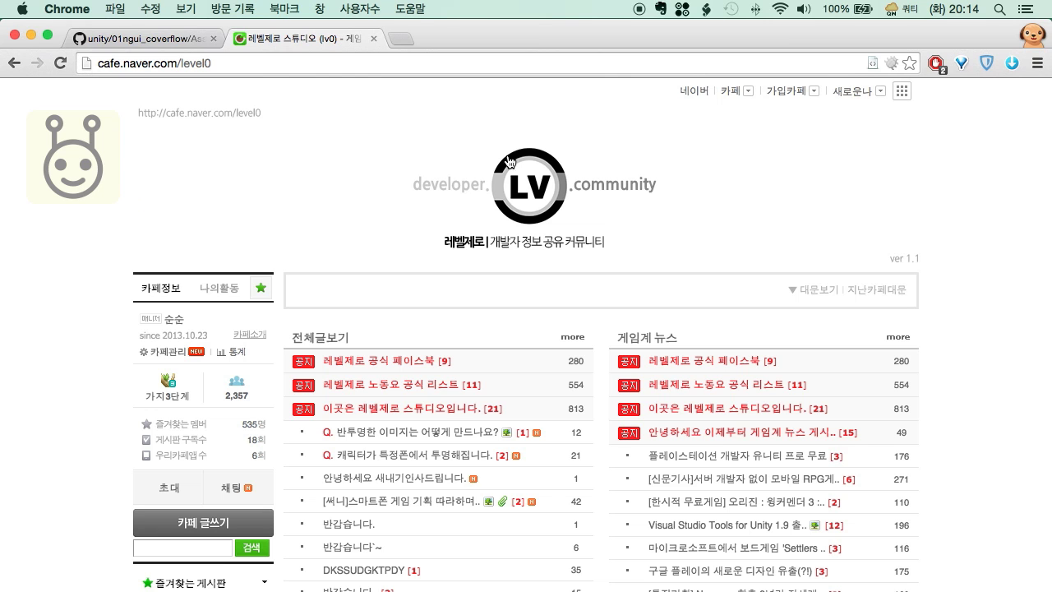
- View the GitHub repository's Assets/UI folder and the Naver cafe home page, and switch to Unity
click(183, 38)
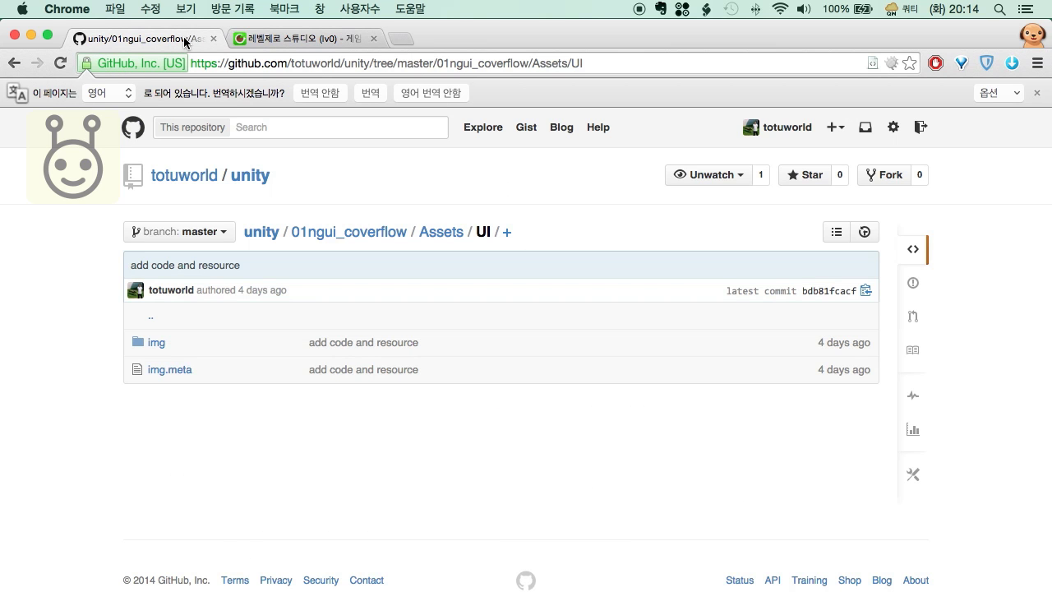
click(257, 41)
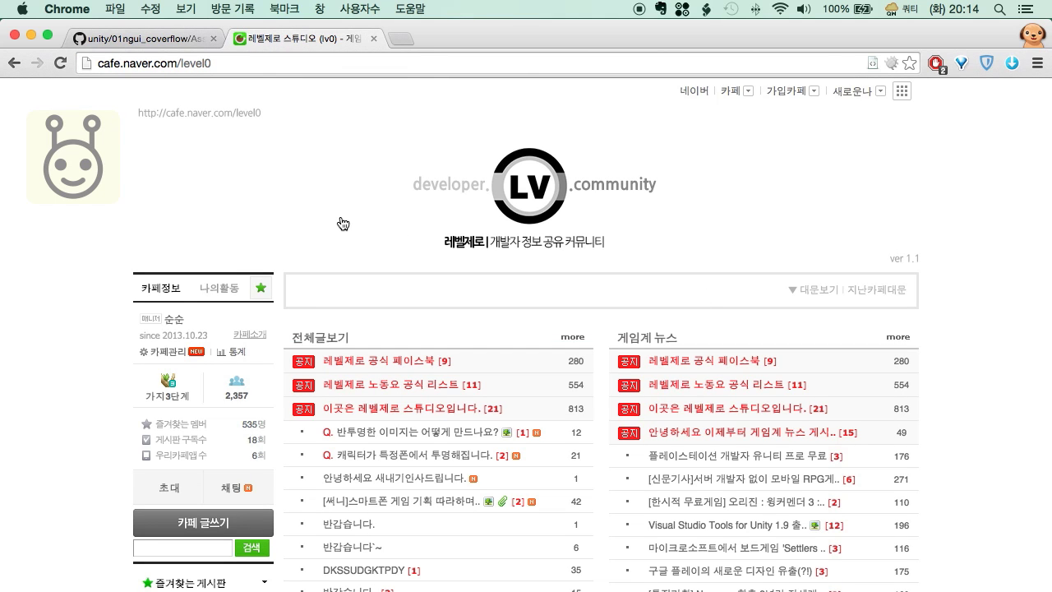
click(150, 41)
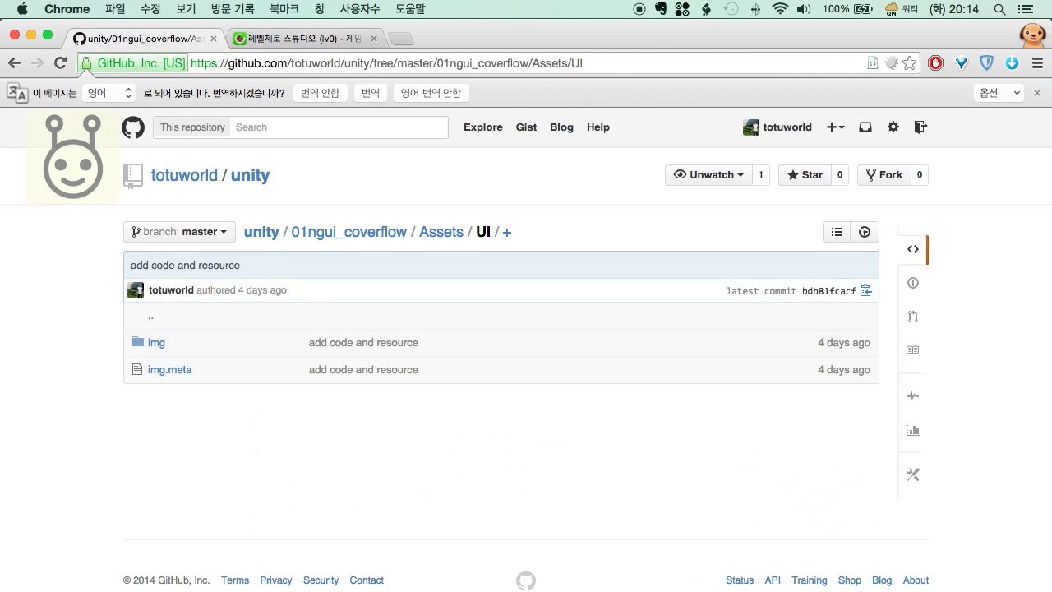
click(620, 585)
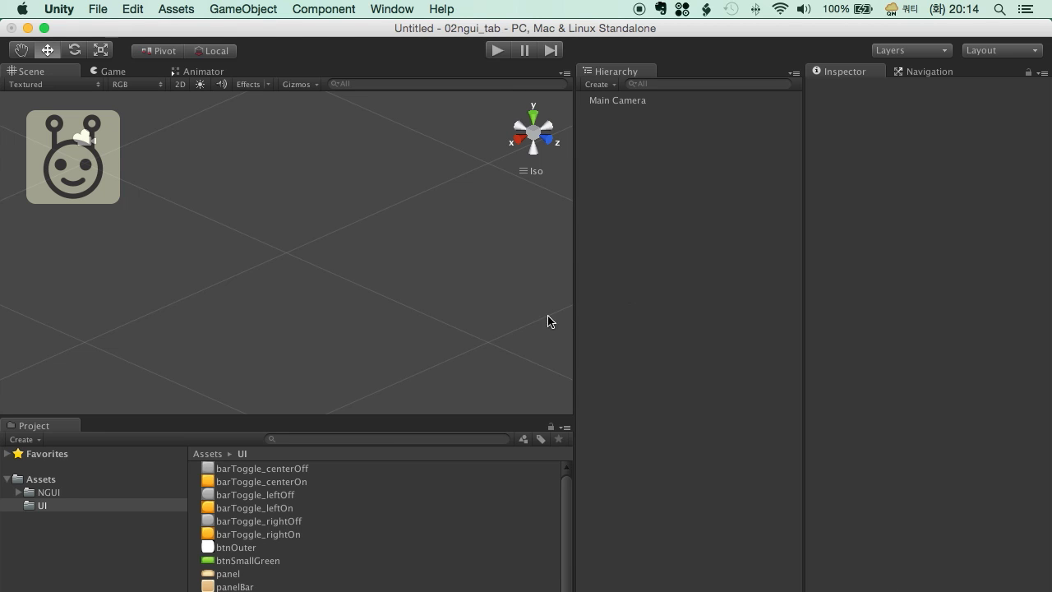
- Examine the contents of the NGUI folder and the texture files in the UI folder
click(53, 492)
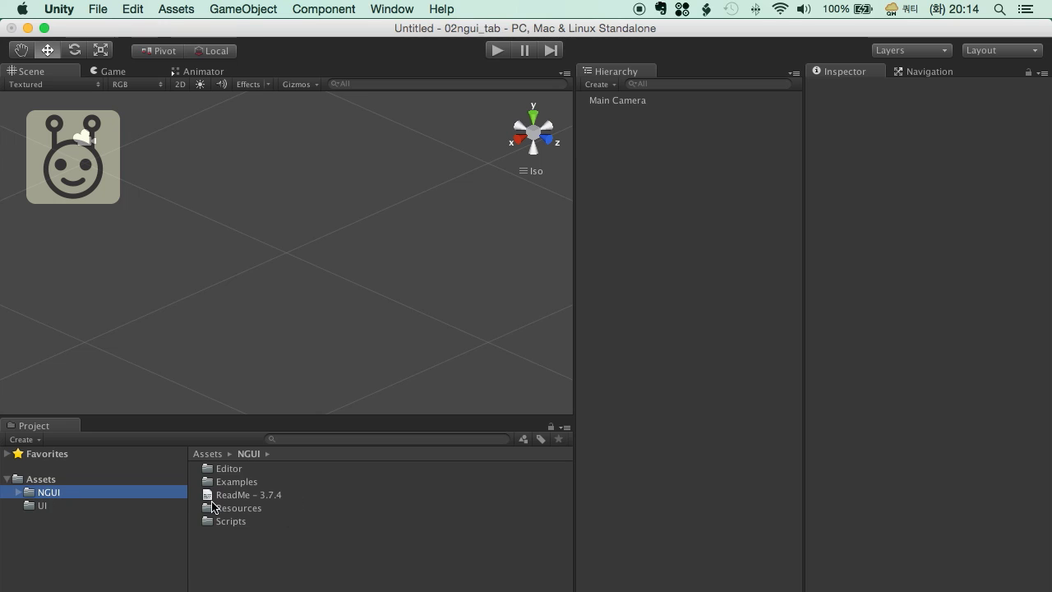
click(49, 505)
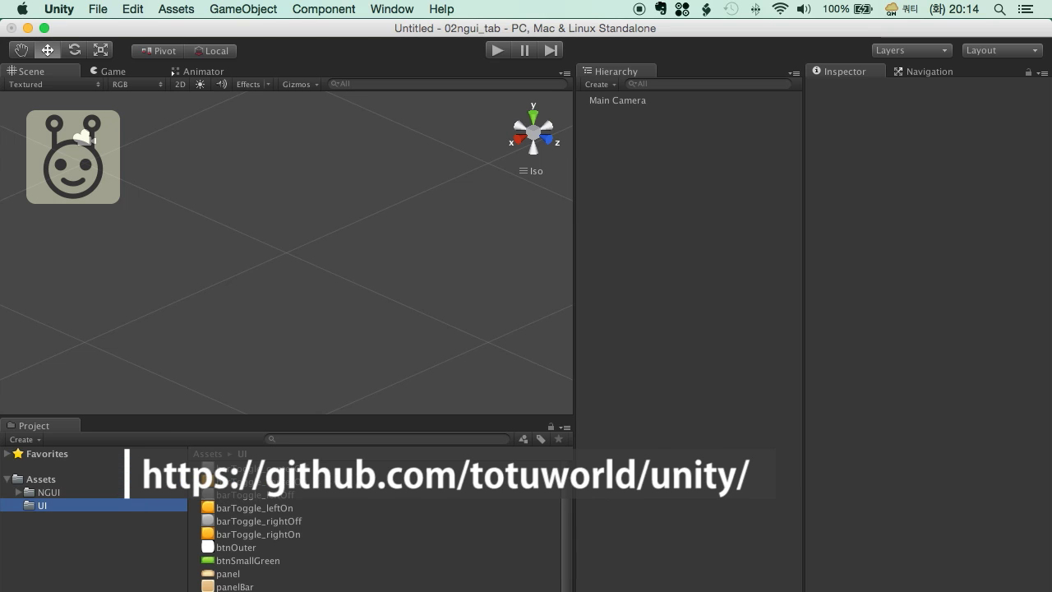
scroll(255, 534, down, 1)
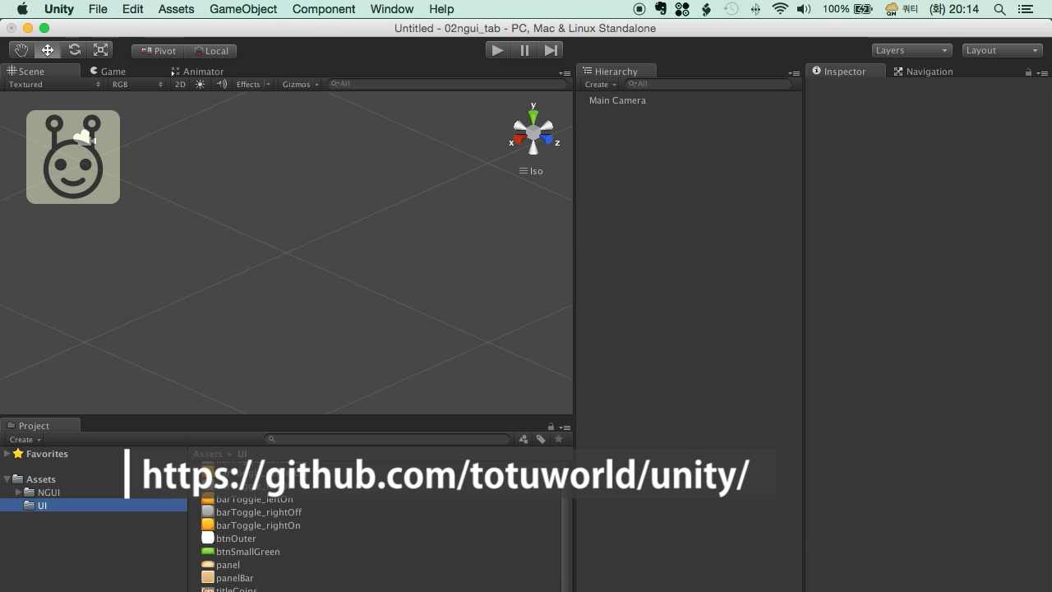
click(339, 588)
scroll(339, 575, up, 1)
key(super+a)
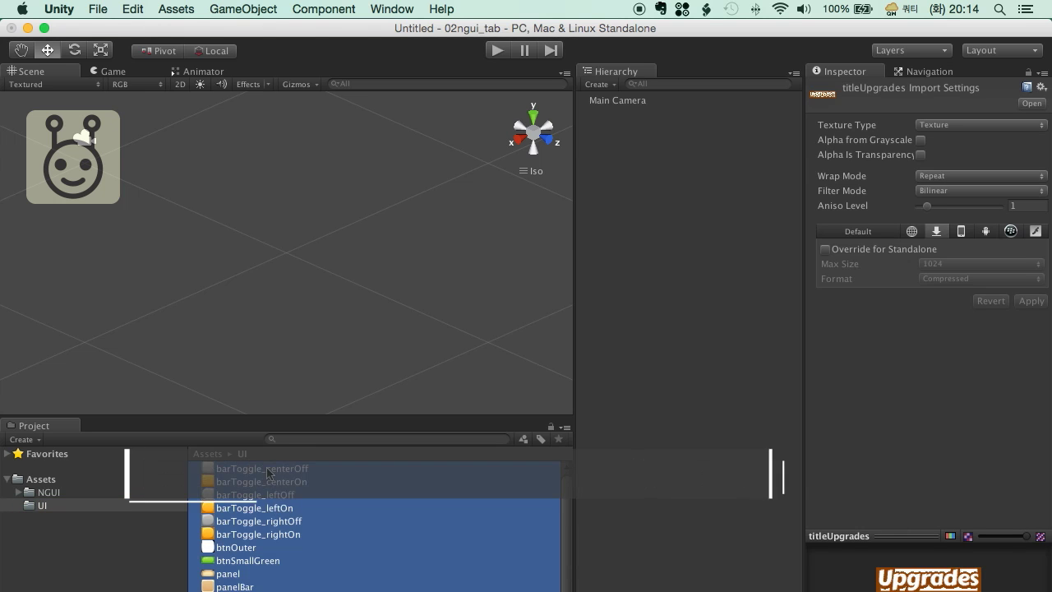
scroll(330, 518, down, 1)
scroll(332, 516, up, 1)
scroll(331, 516, down, 1)
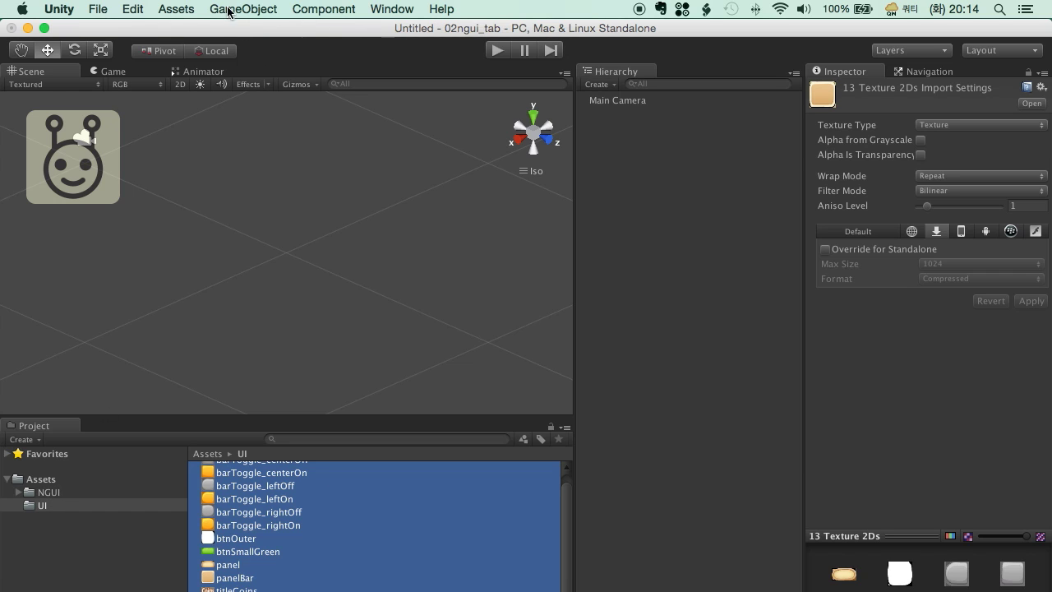
click(662, 192)
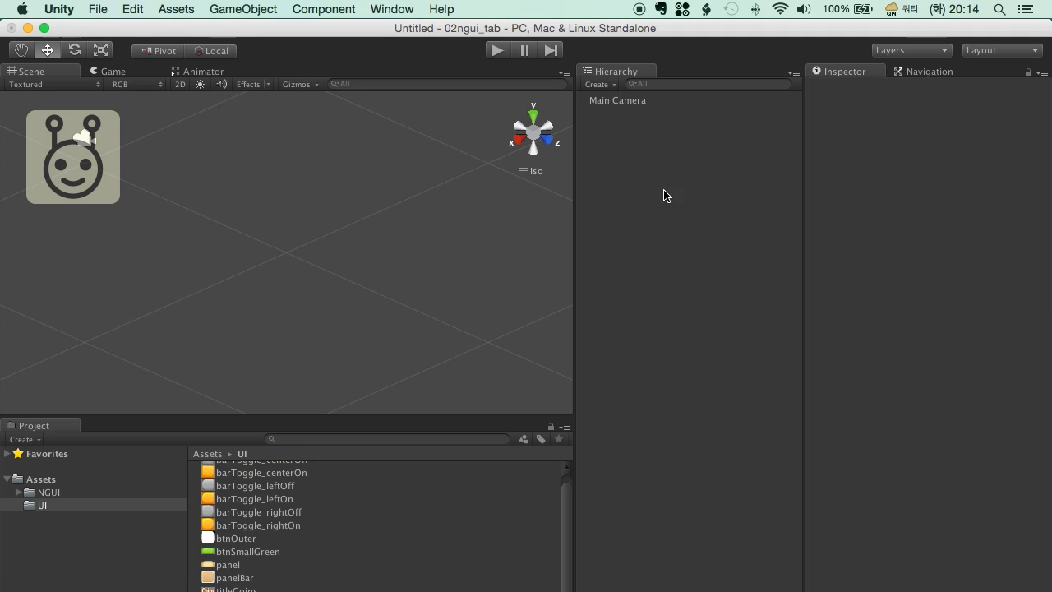
click(230, 9)
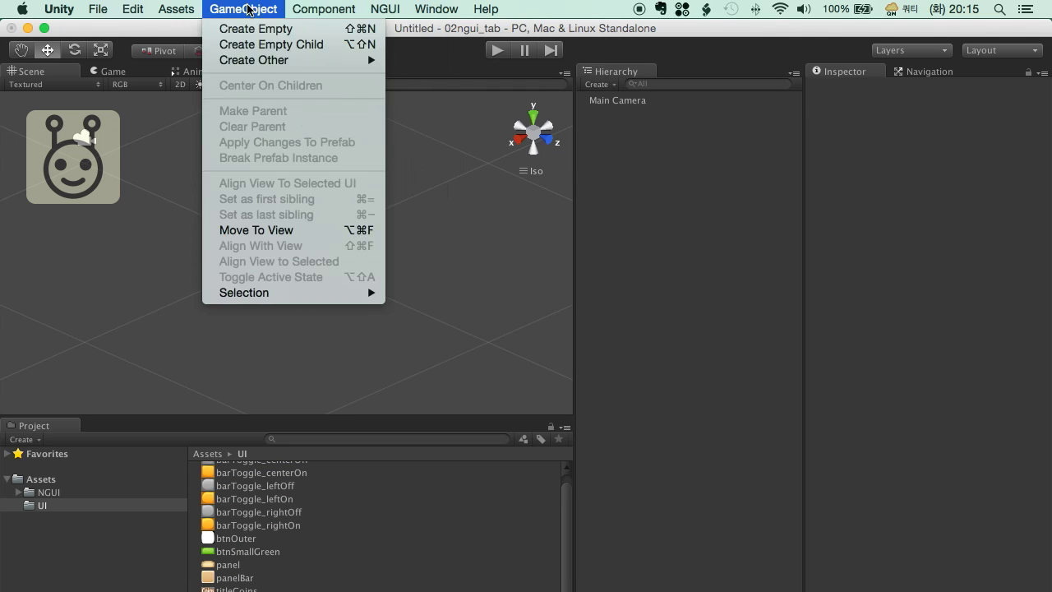
mouse_move(383, 12)
click(641, 317)
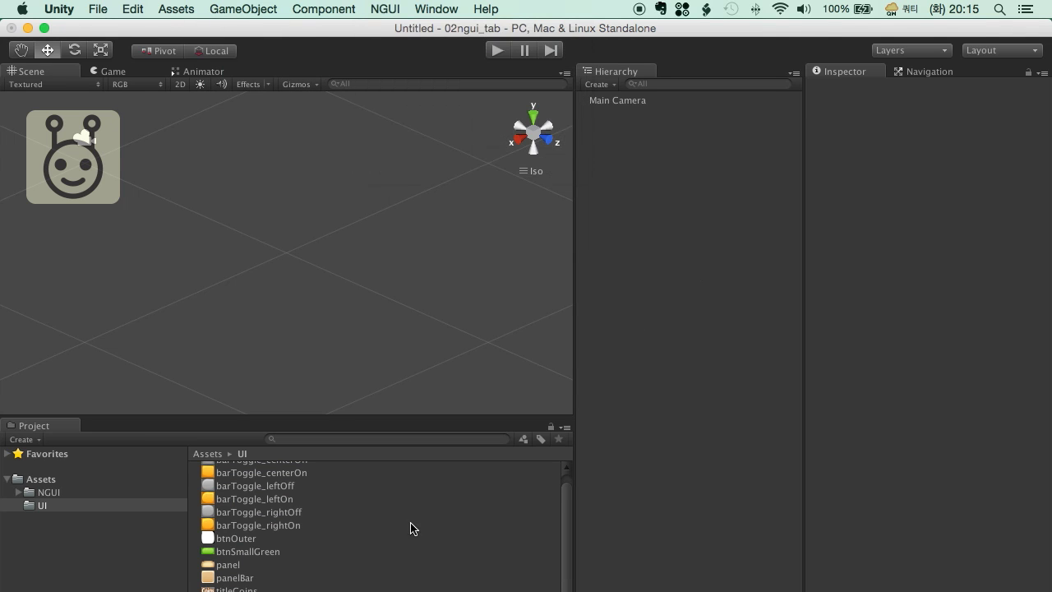
- Open NGUI's Atlas Maker and select all textures in the UI folder as its sprites
click(373, 8)
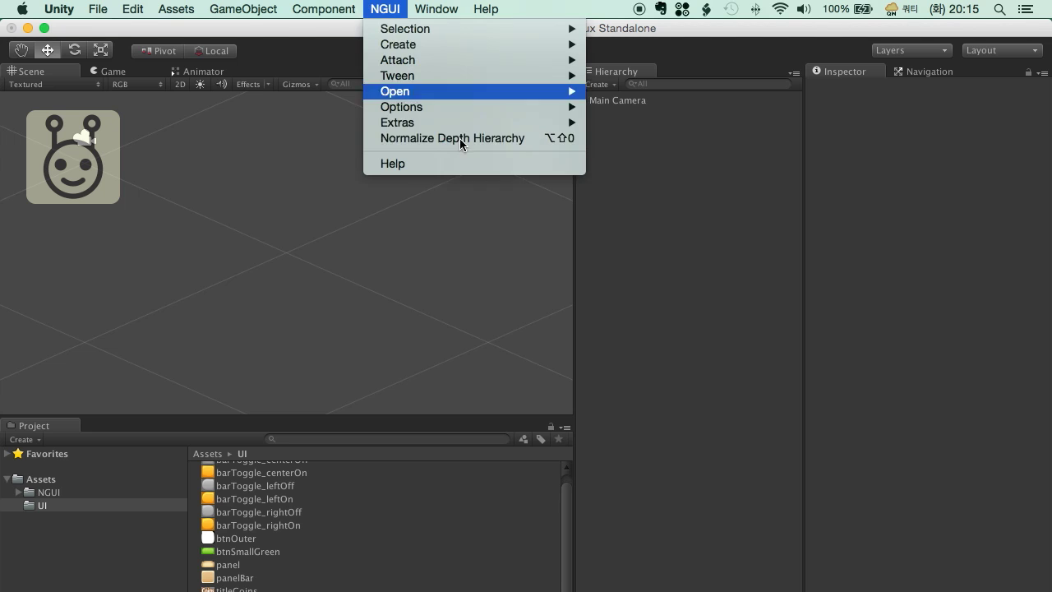
mouse_move(476, 92)
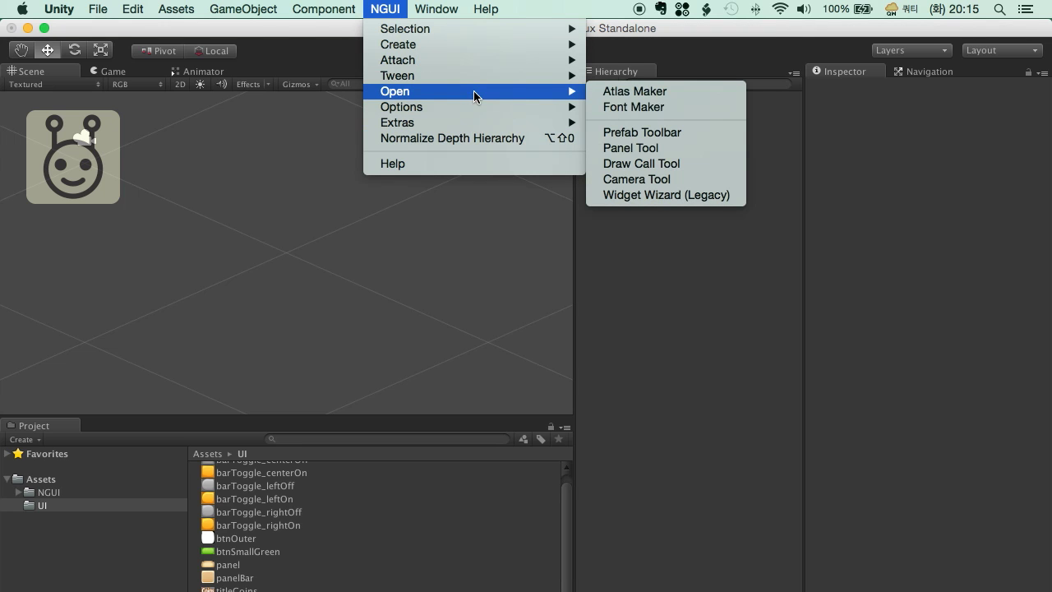
click(662, 97)
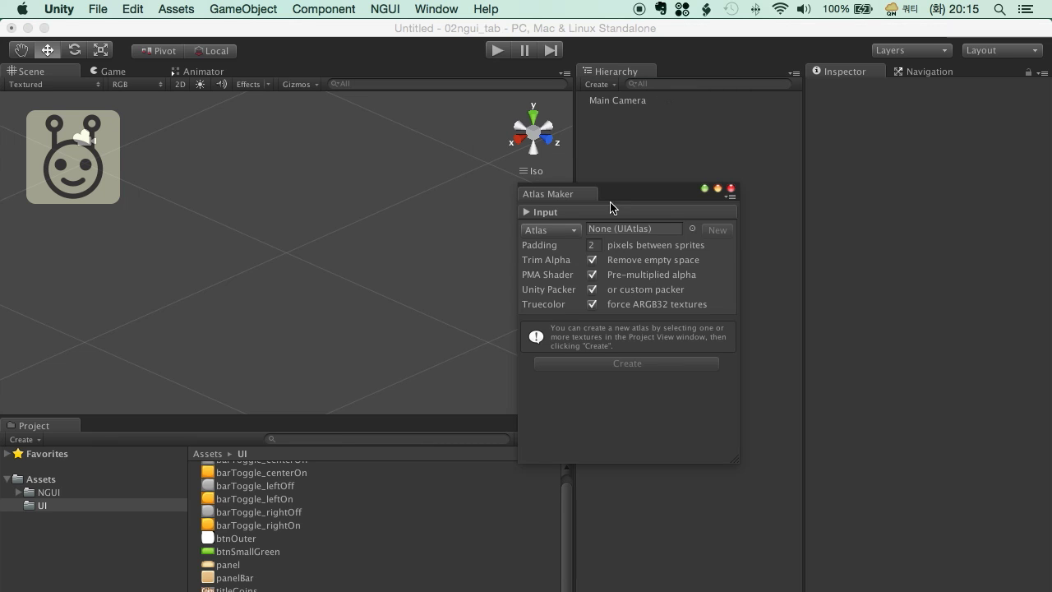
click(256, 563)
key(super+a)
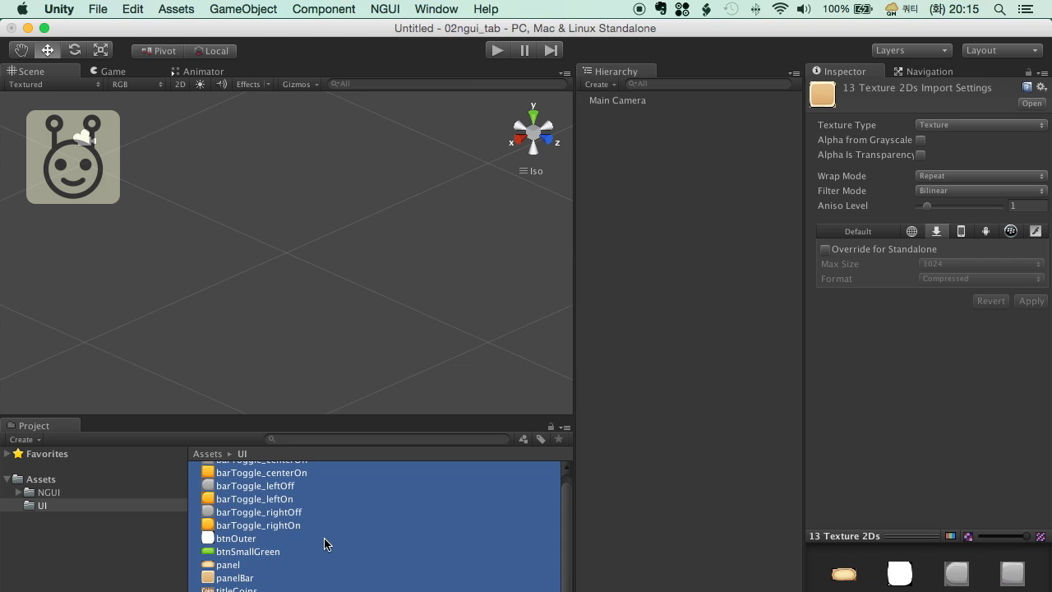
key(super+grave)
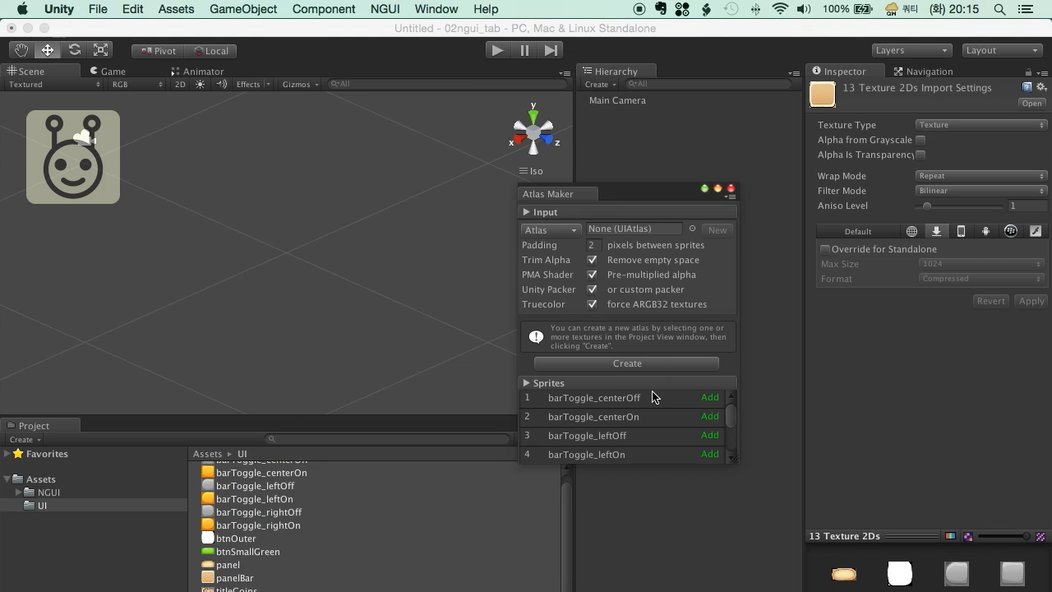
drag(624, 195, 650, 193)
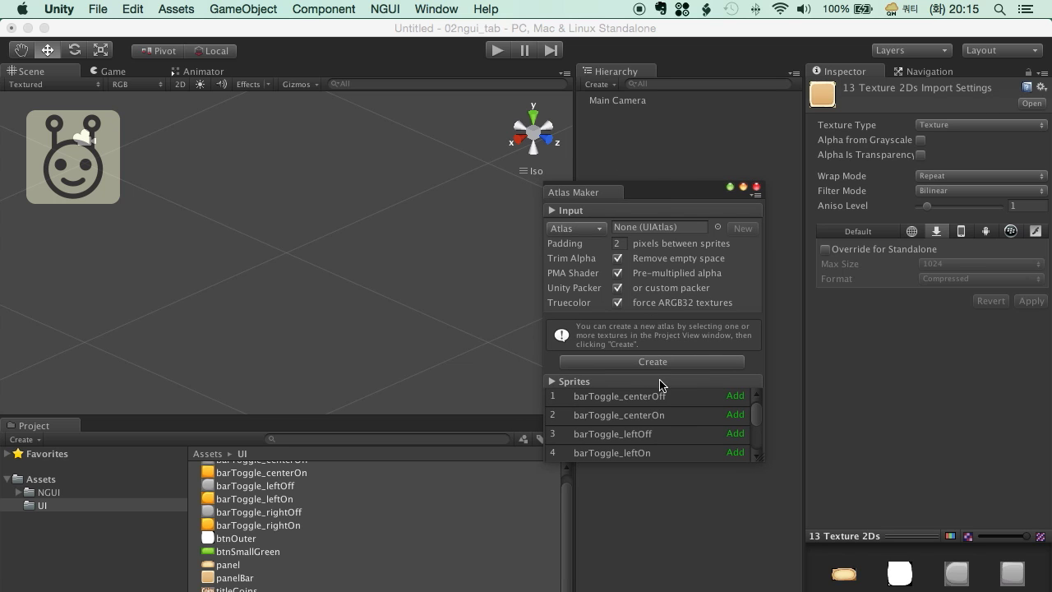
- Create an atlas from the selected textures, save it as InGameAtlas in the UI folder, and close the Atlas Maker
click(662, 361)
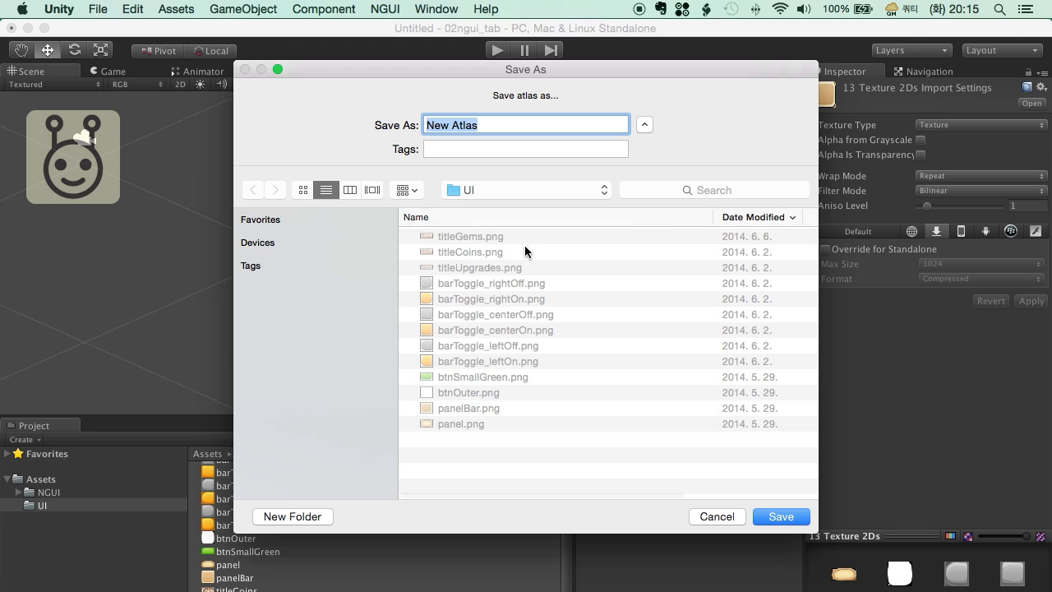
key(BackSpace)
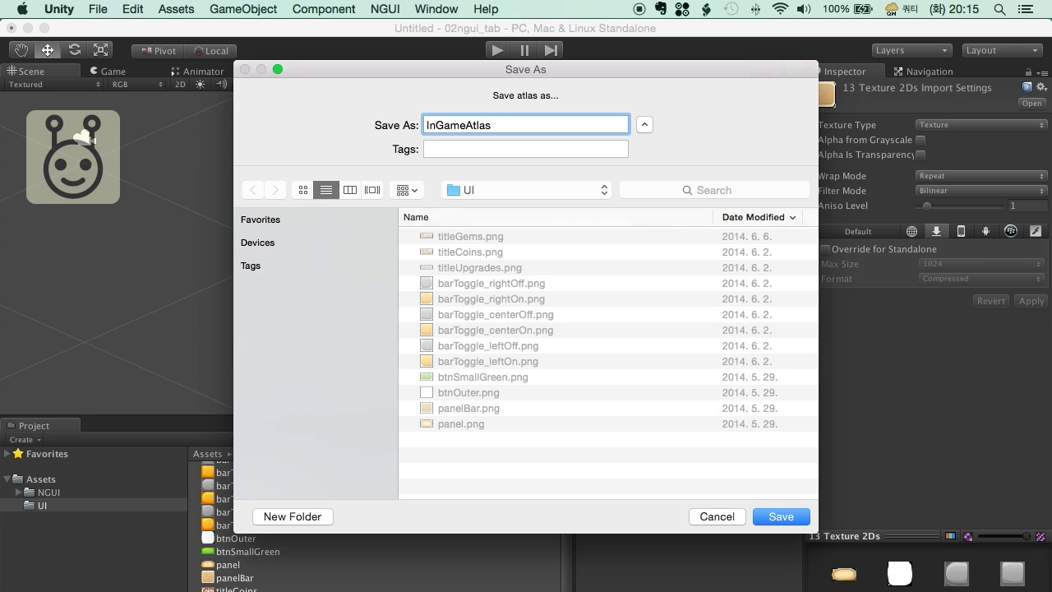
key(Return)
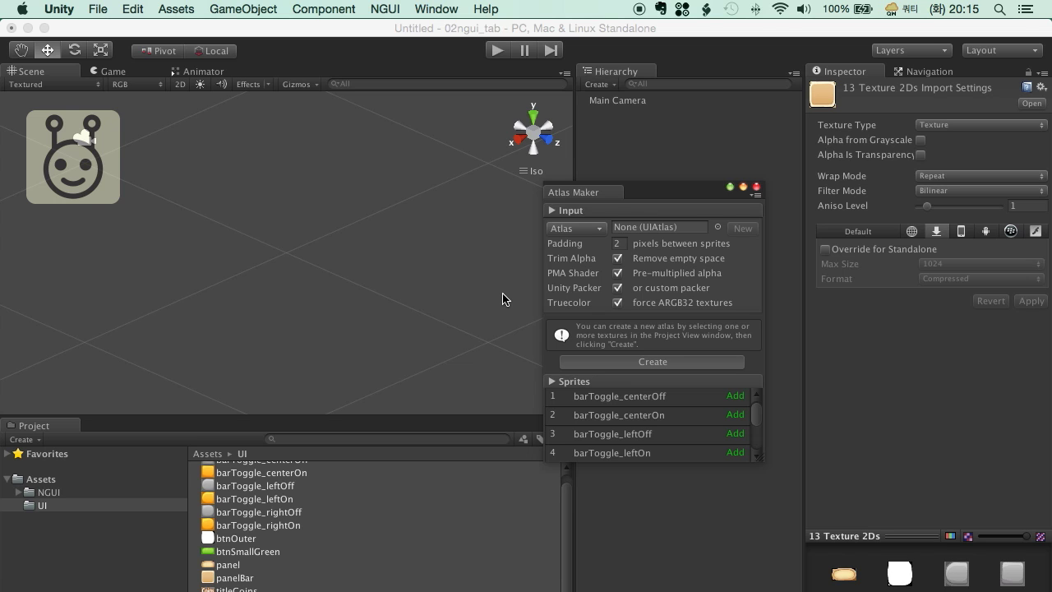
click(328, 520)
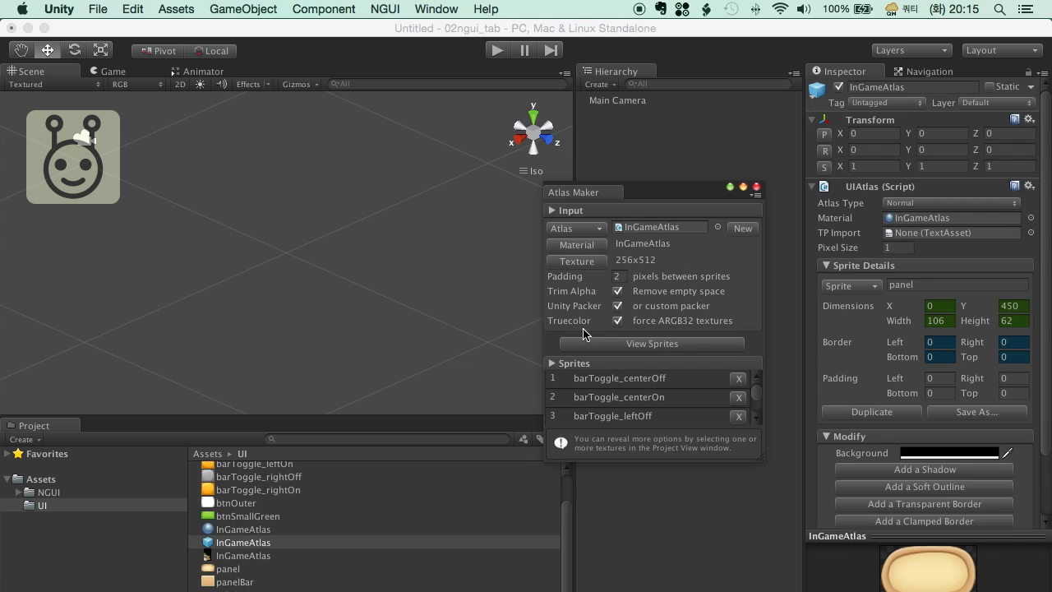
click(756, 189)
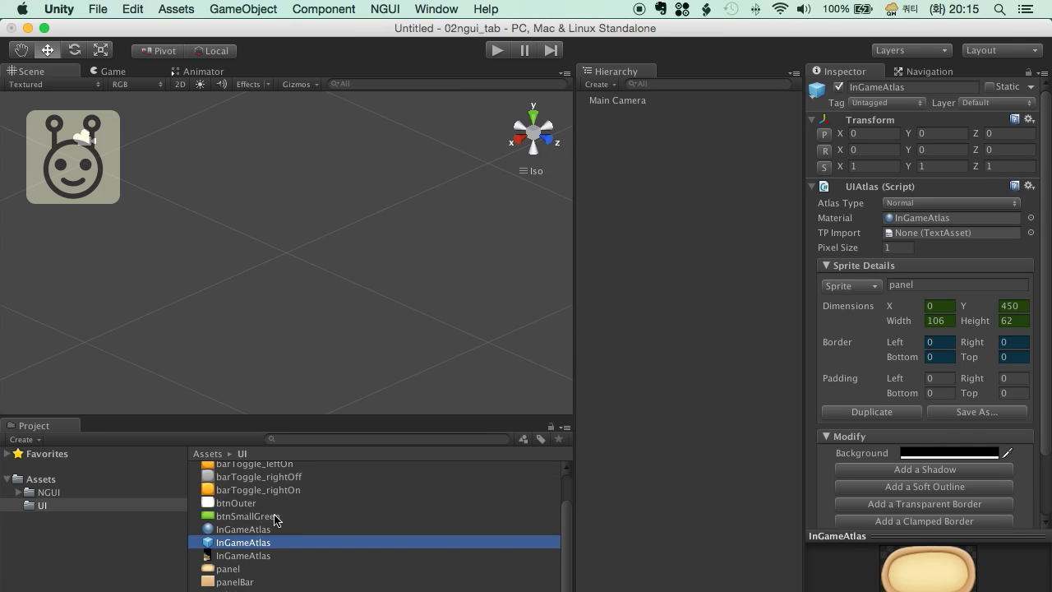
click(636, 304)
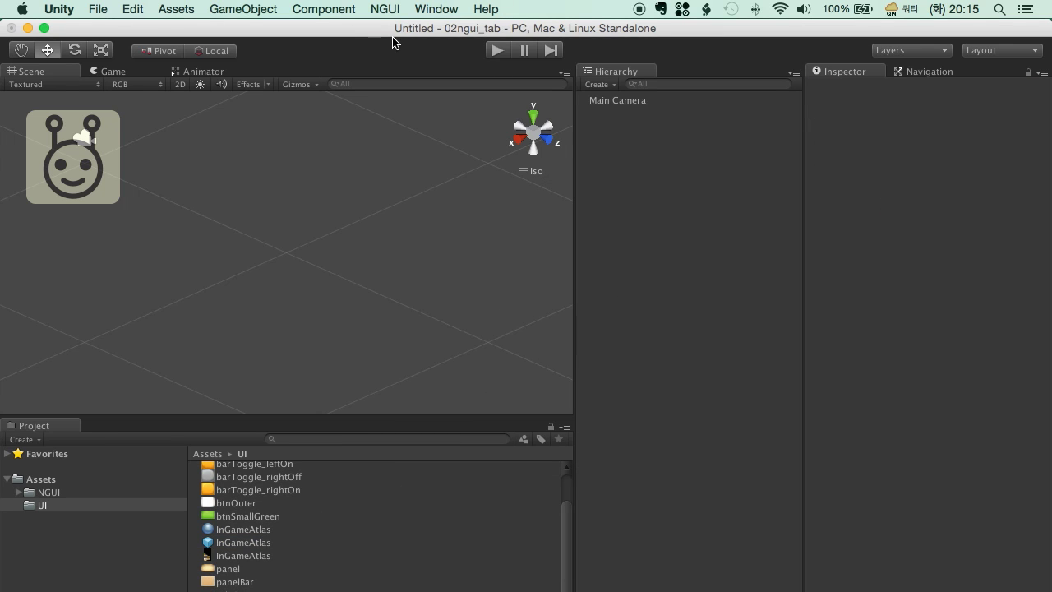
click(238, 543)
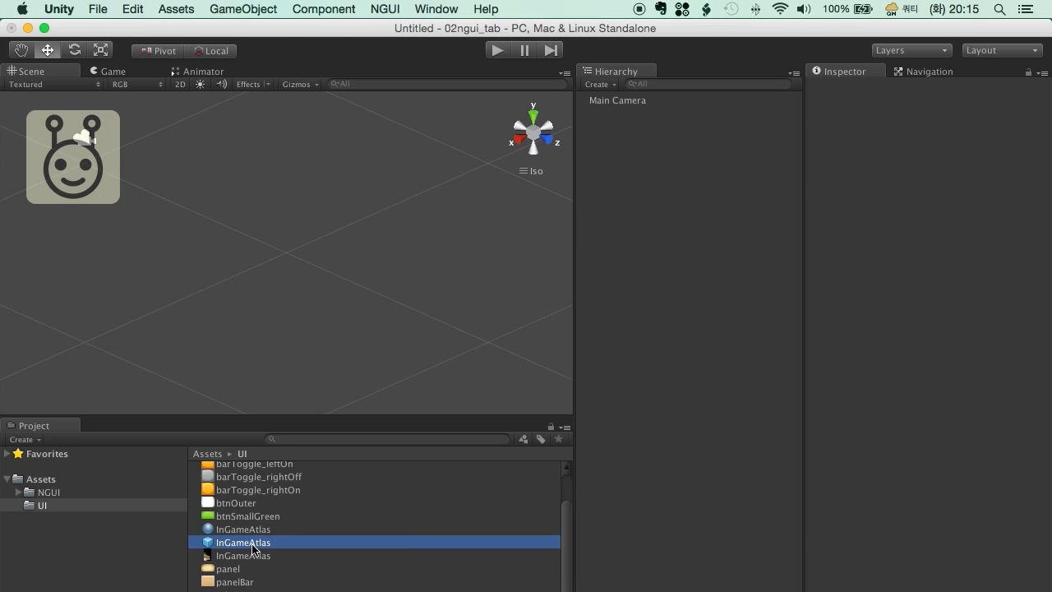
click(669, 422)
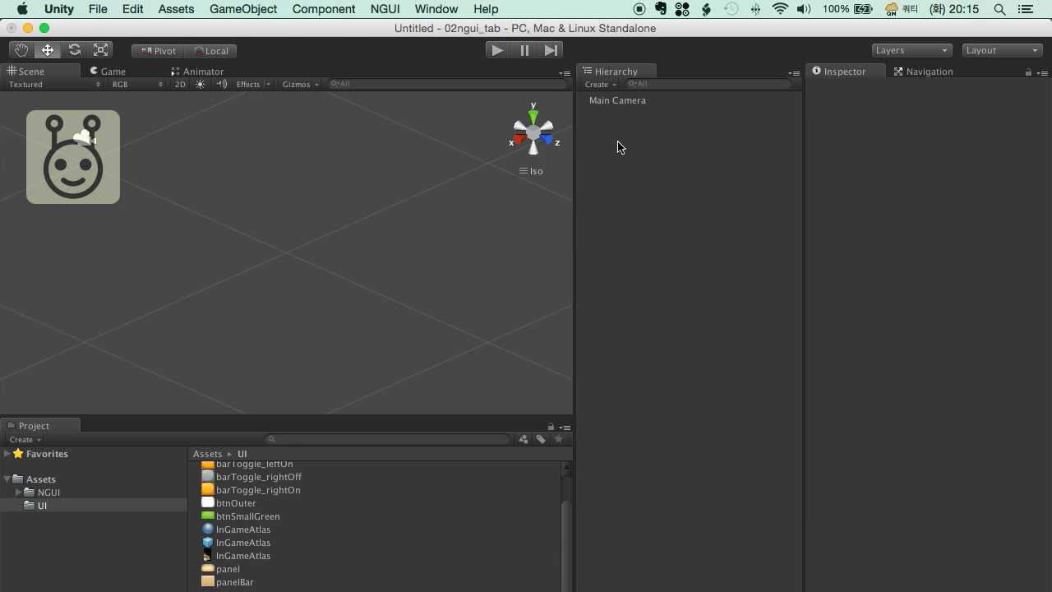
- Create an NGUI 2D UI in the scene
click(384, 9)
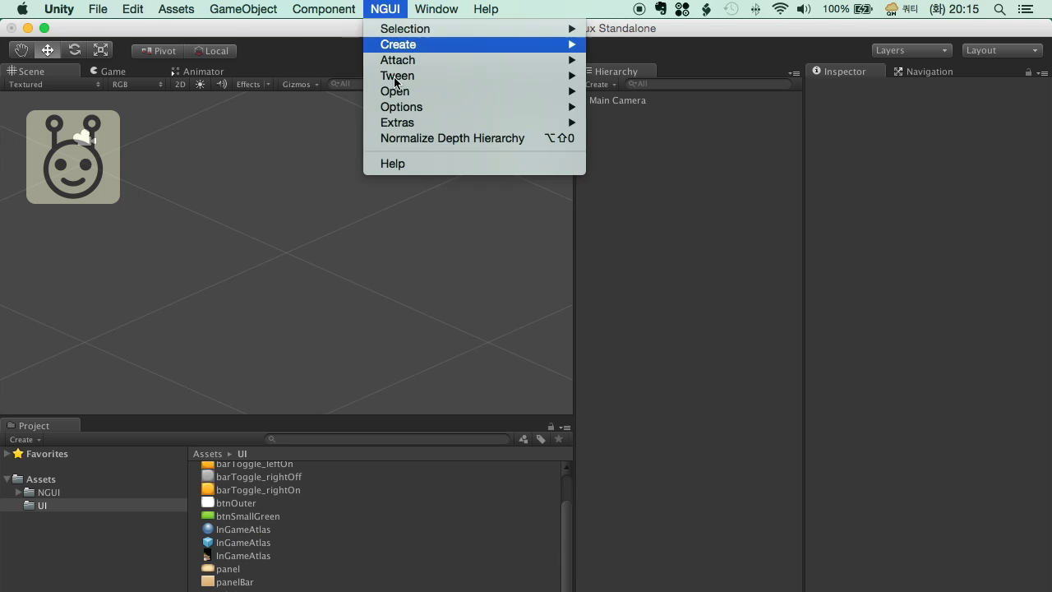
mouse_move(413, 63)
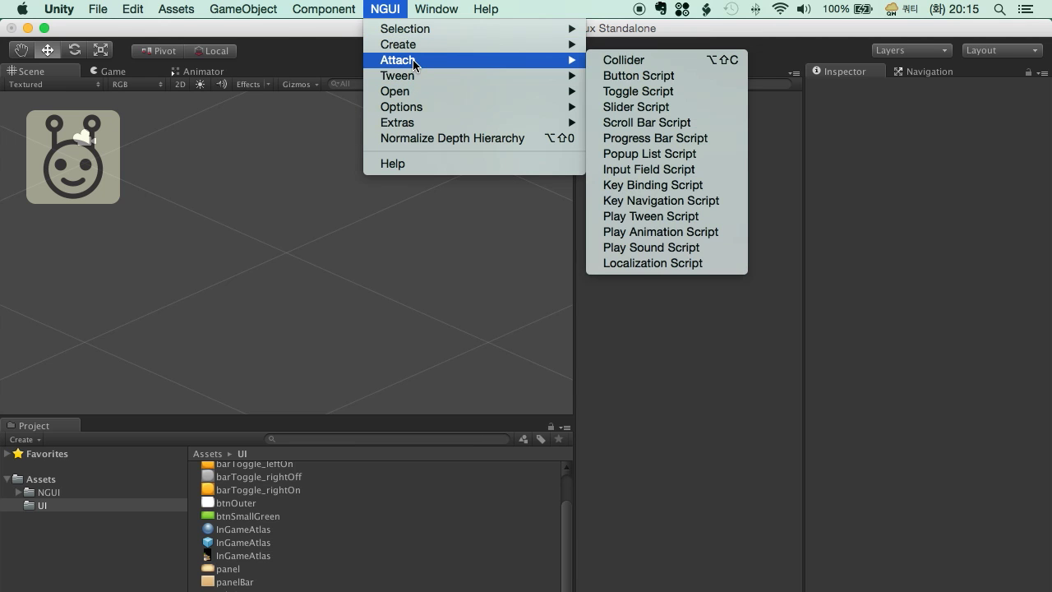
mouse_move(401, 45)
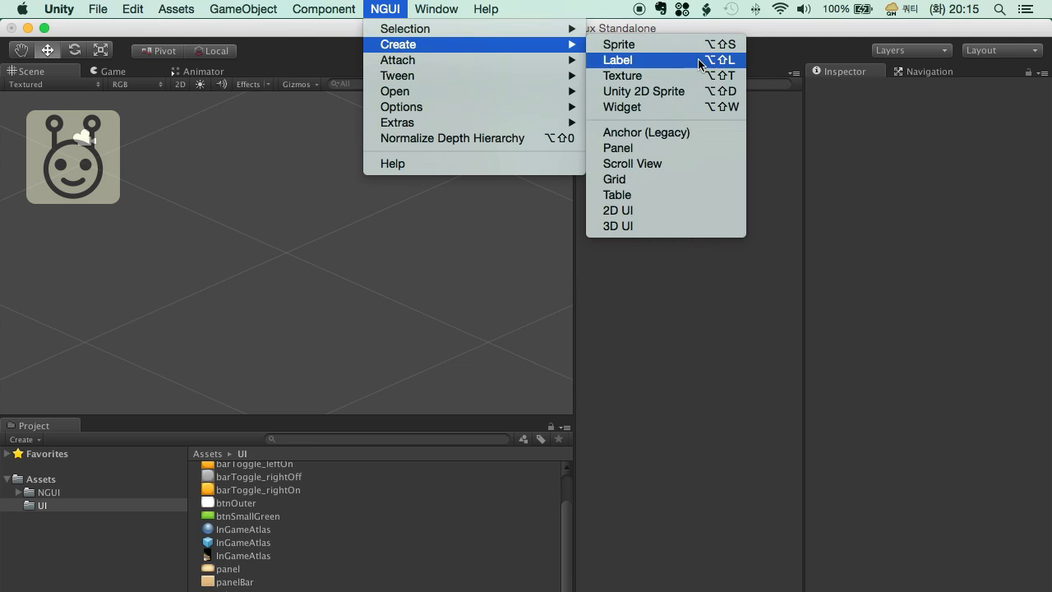
click(637, 213)
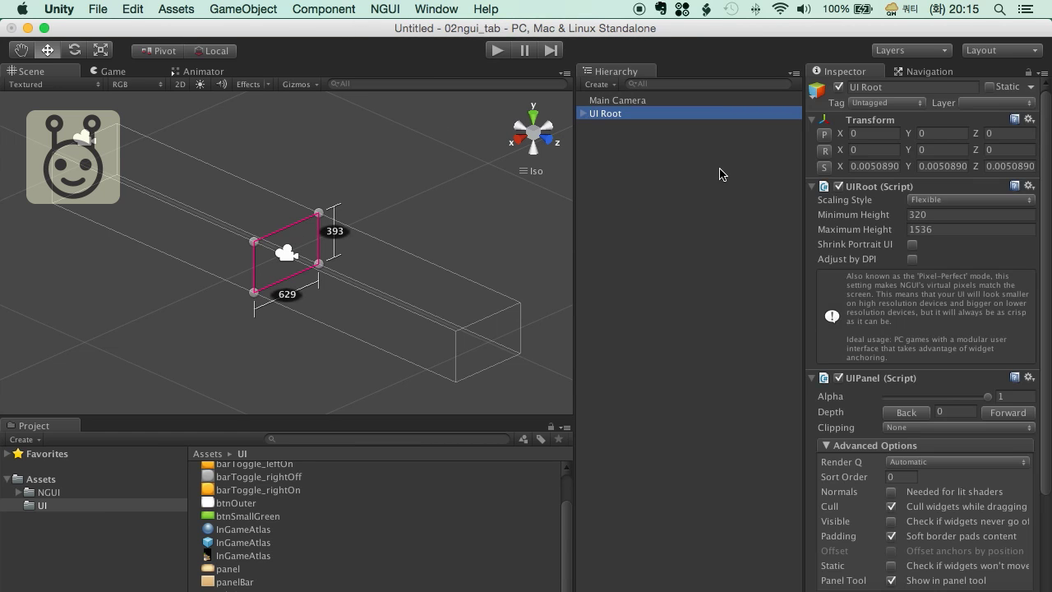
- Set the UI Root's scaling style to ConstrainedOnMobiles
click(814, 197)
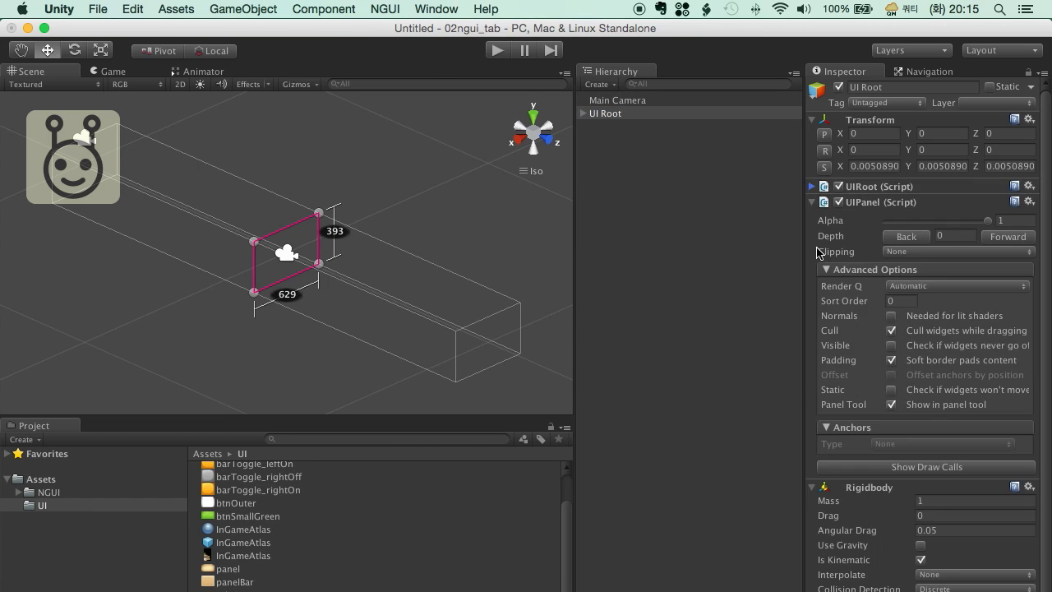
click(817, 193)
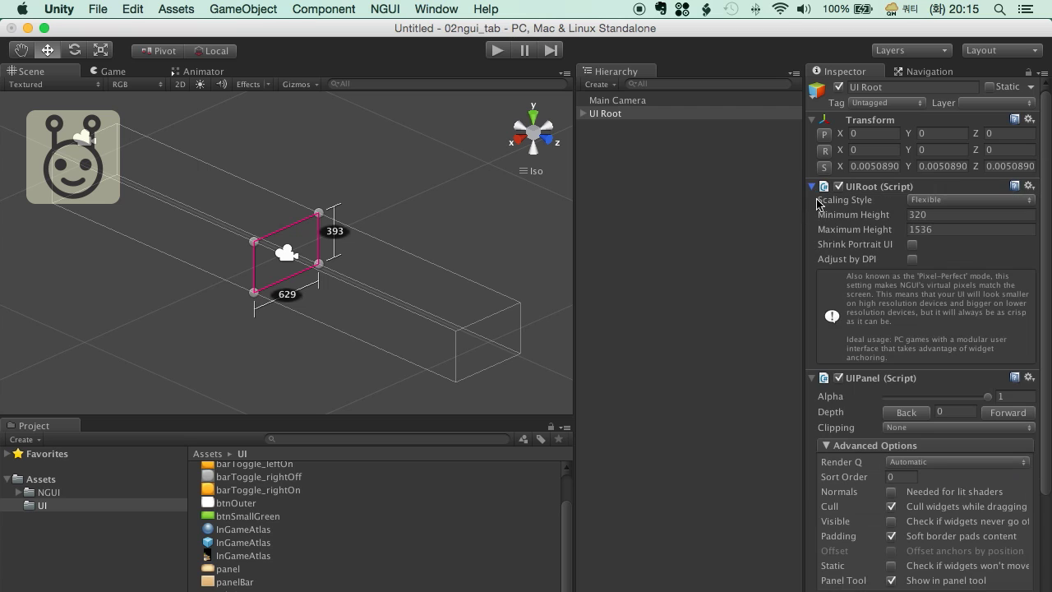
click(932, 205)
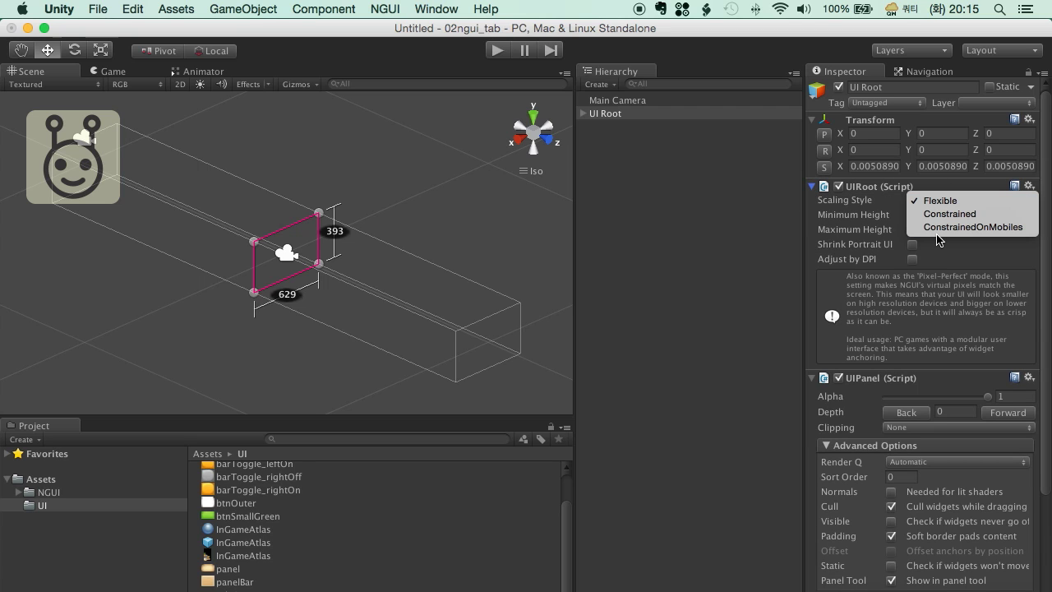
click(936, 228)
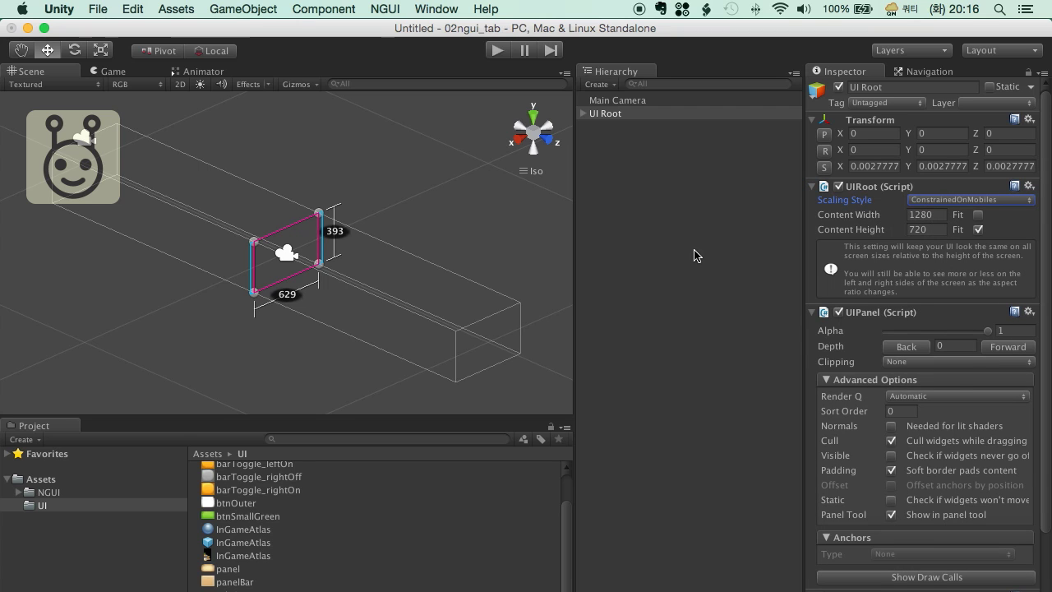
- Hide the built-in Camera component's icon in the Scene view's gizmo settings
click(584, 114)
click(613, 127)
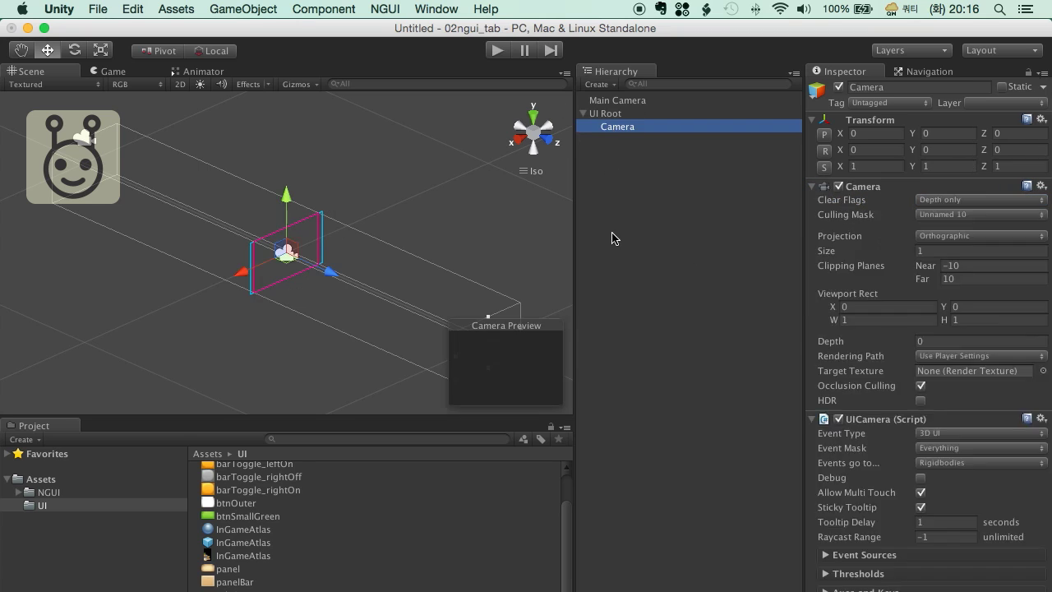
click(516, 127)
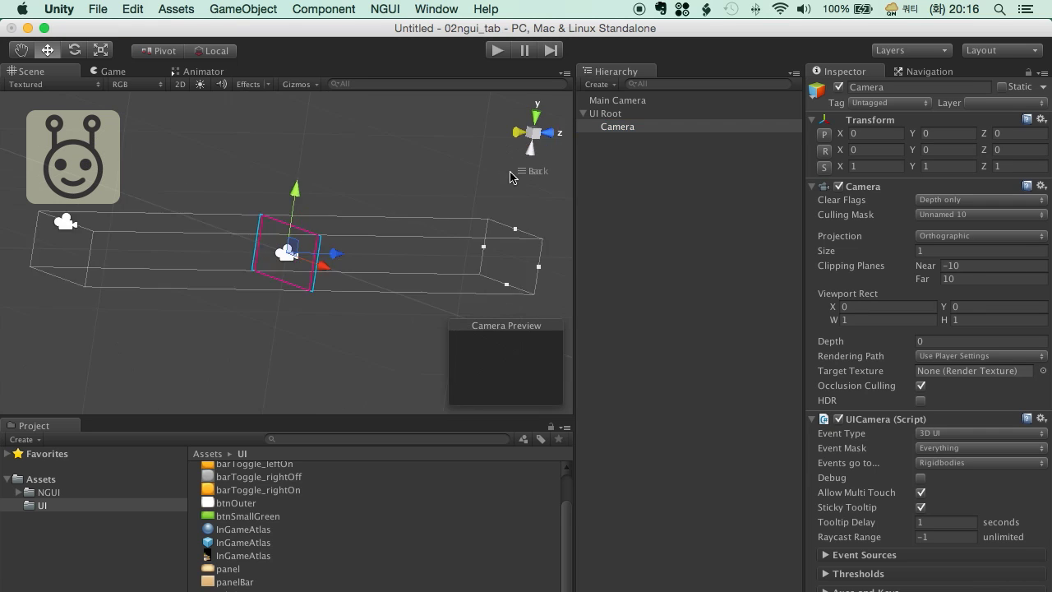
scroll(490, 265, up, 5)
scroll(491, 270, up, 5)
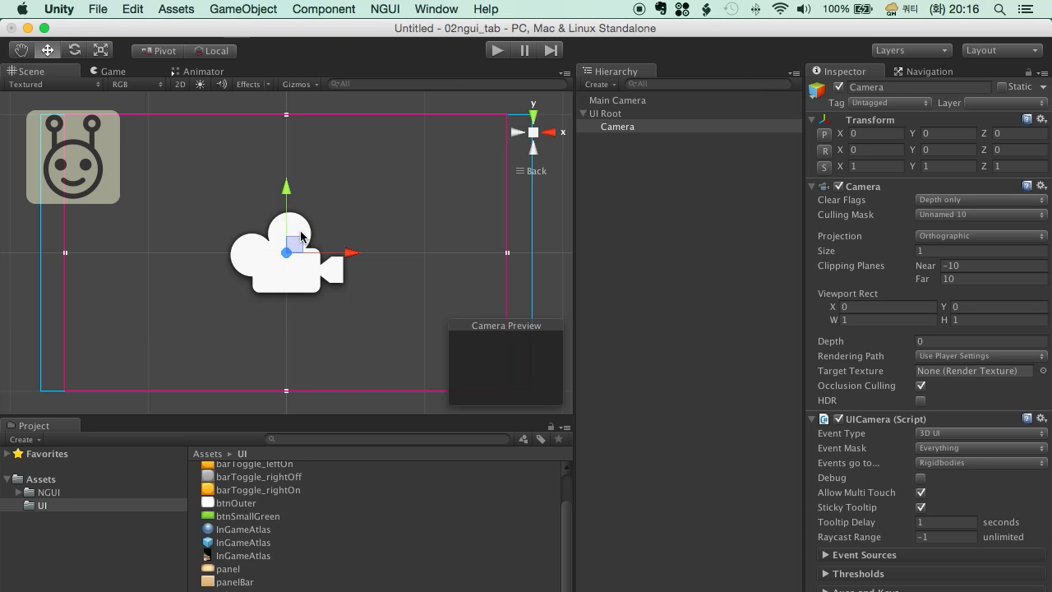
click(299, 86)
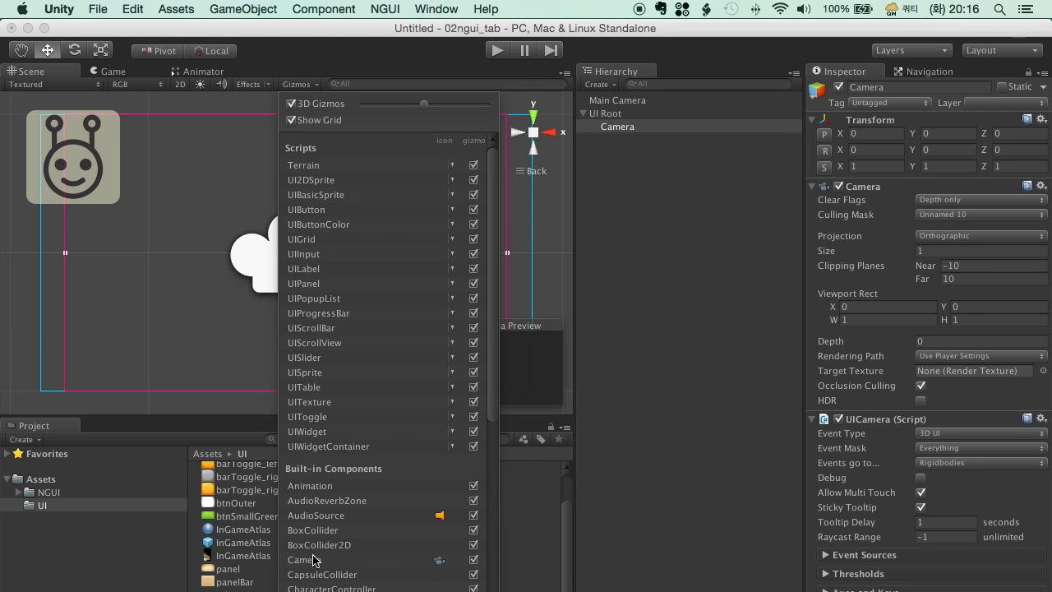
click(440, 561)
click(626, 394)
- Create an NGUI sprite under the UI Root's Camera and set its type to Sliced
click(621, 113)
click(618, 127)
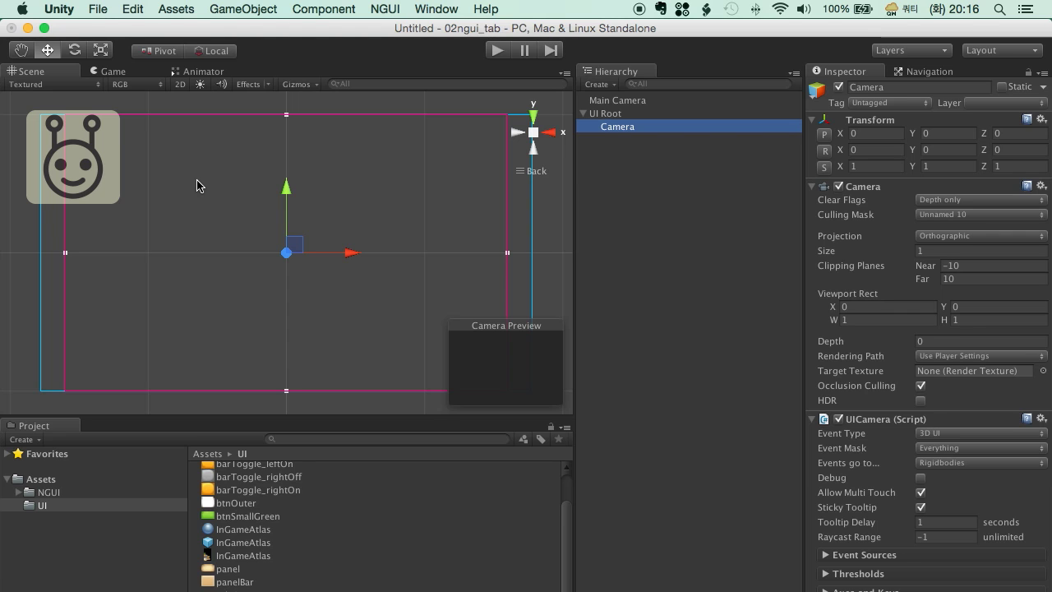
click(374, 11)
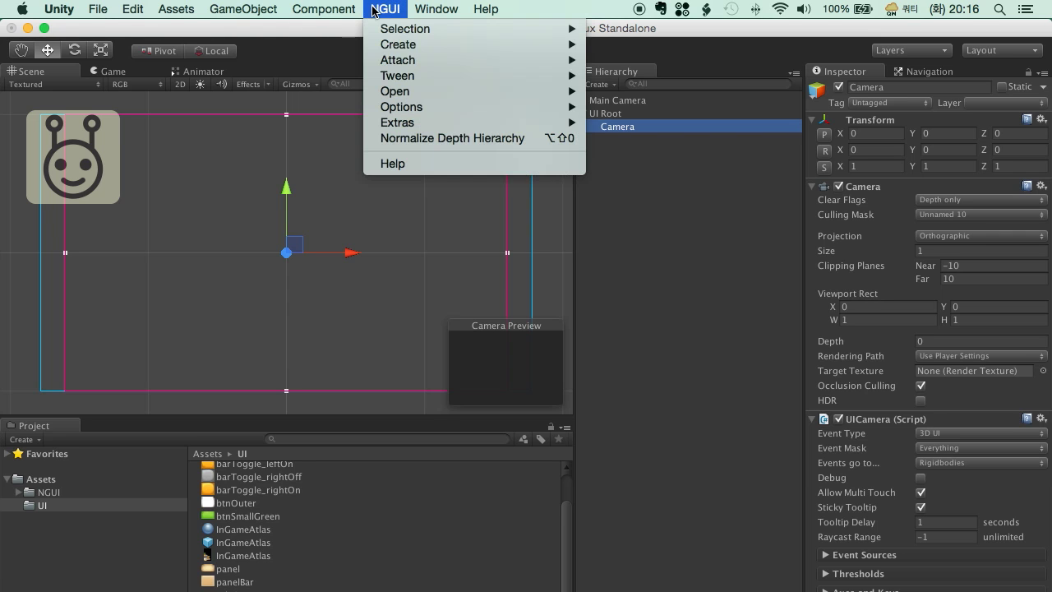
mouse_move(412, 60)
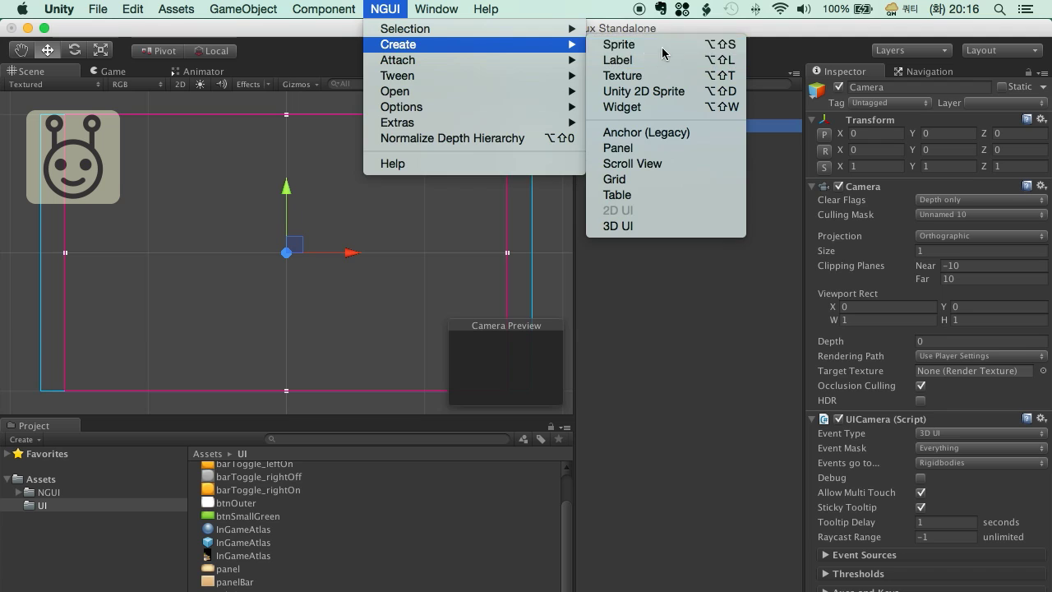
click(660, 44)
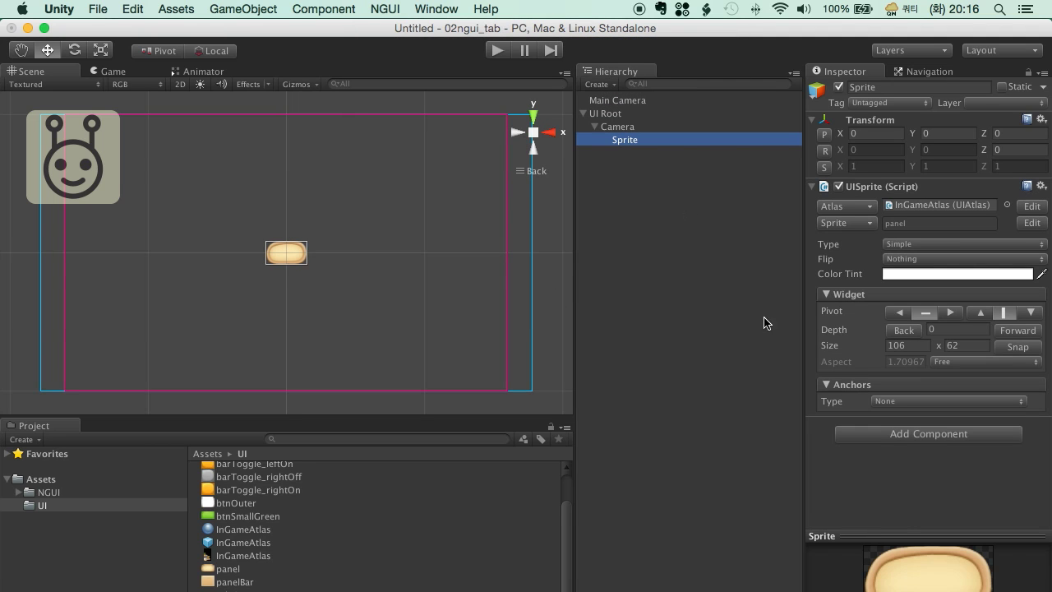
click(909, 245)
click(911, 258)
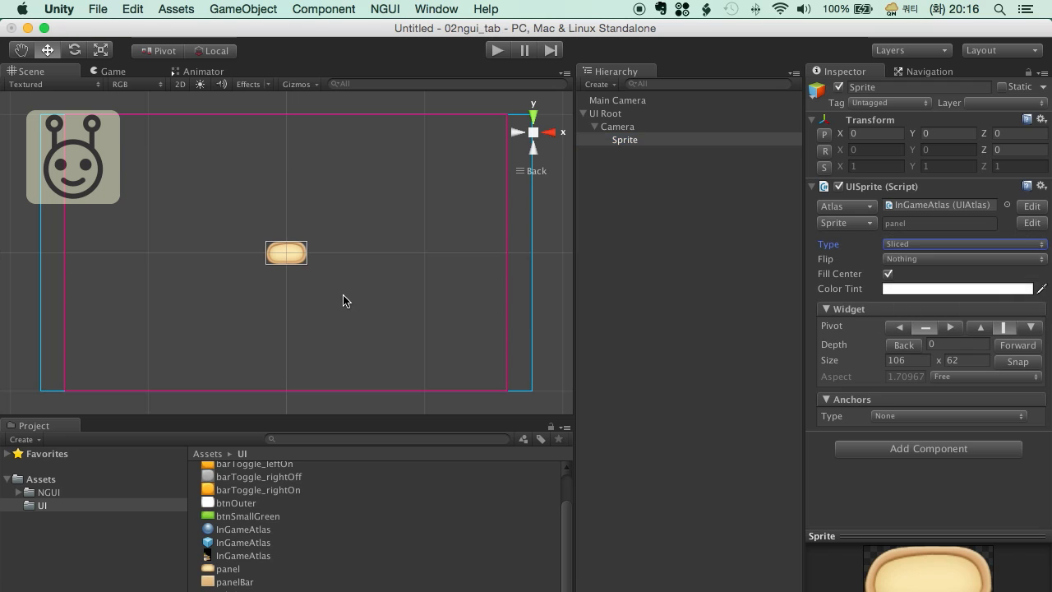
- Set the new panel sprite's size to 600 x 500
scroll(343, 299, up, 3)
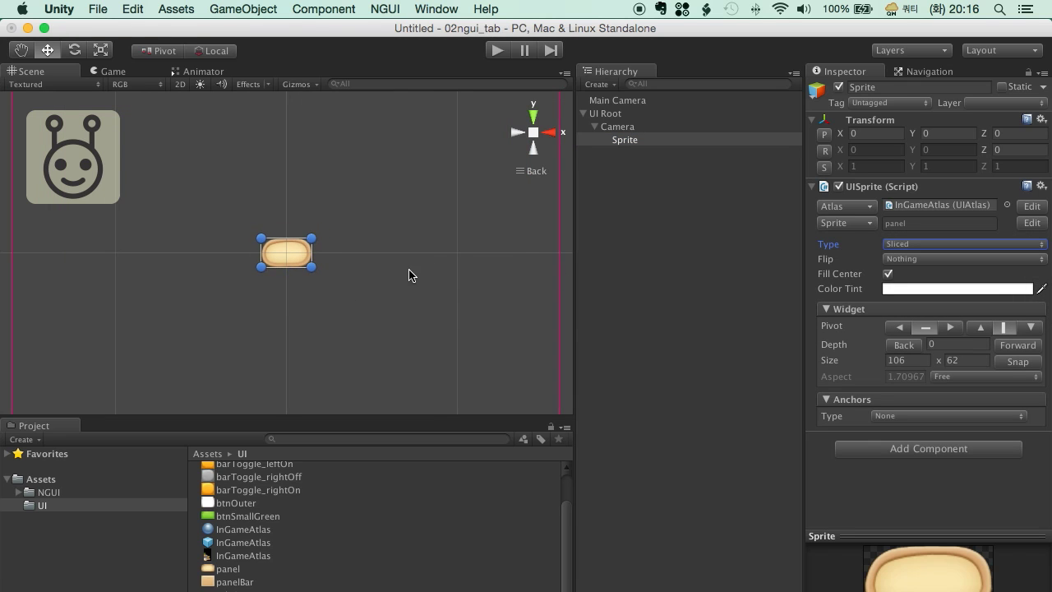
scroll(409, 279, down, 4)
click(923, 359)
text(600)
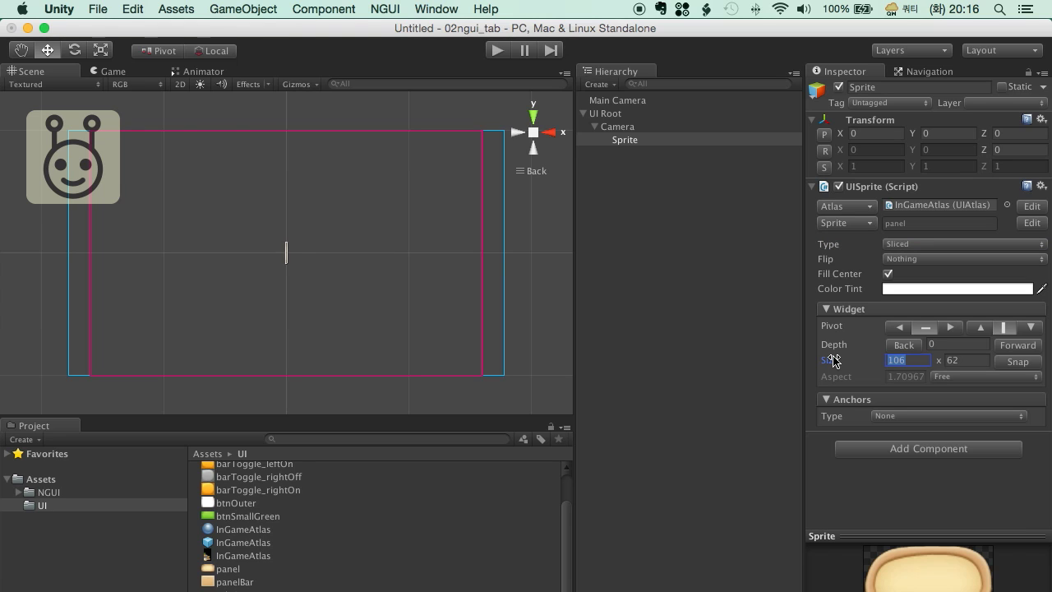
key(Tab)
text(500)
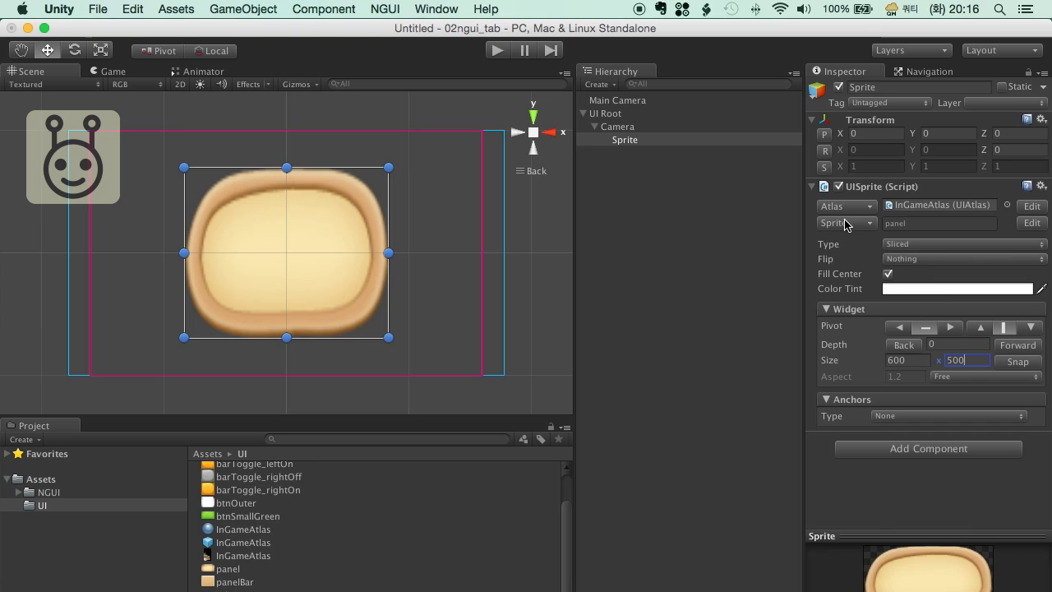
- Edit the panel sprite in InGameAtlas and set its borders to left 53, right 53, bottom 31 and top 31
click(1030, 225)
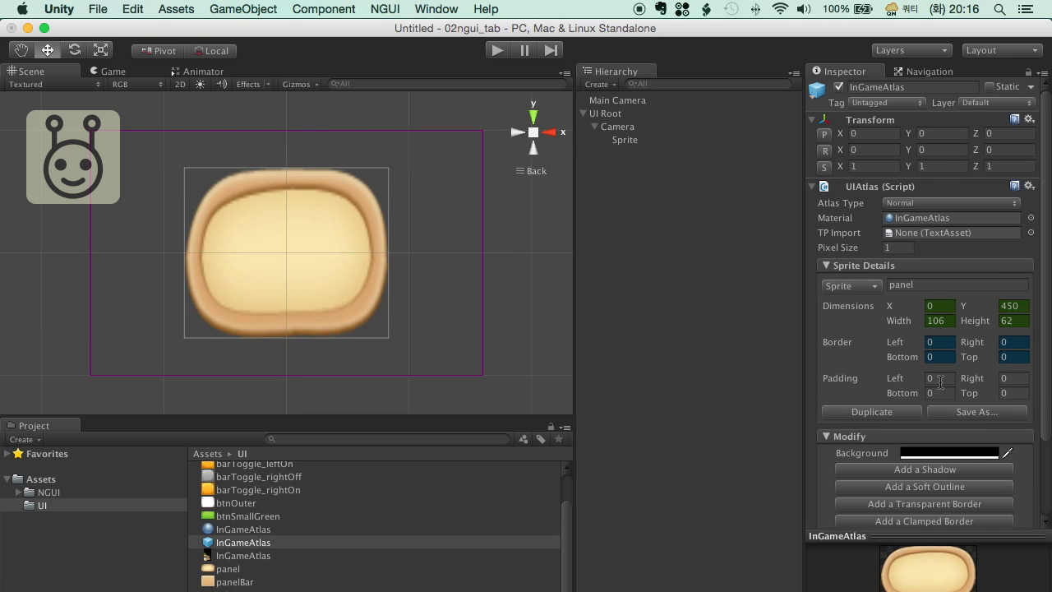
click(947, 343)
text(51)
key(Tab)
text(51)
key(Tab)
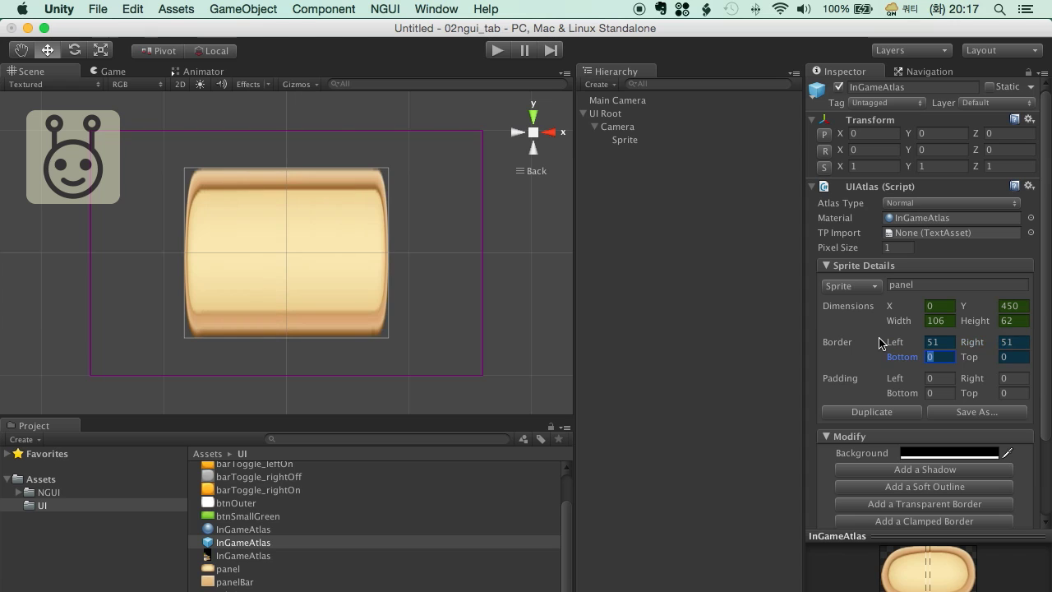
key(shift+Tab)
key(shift+Tab)
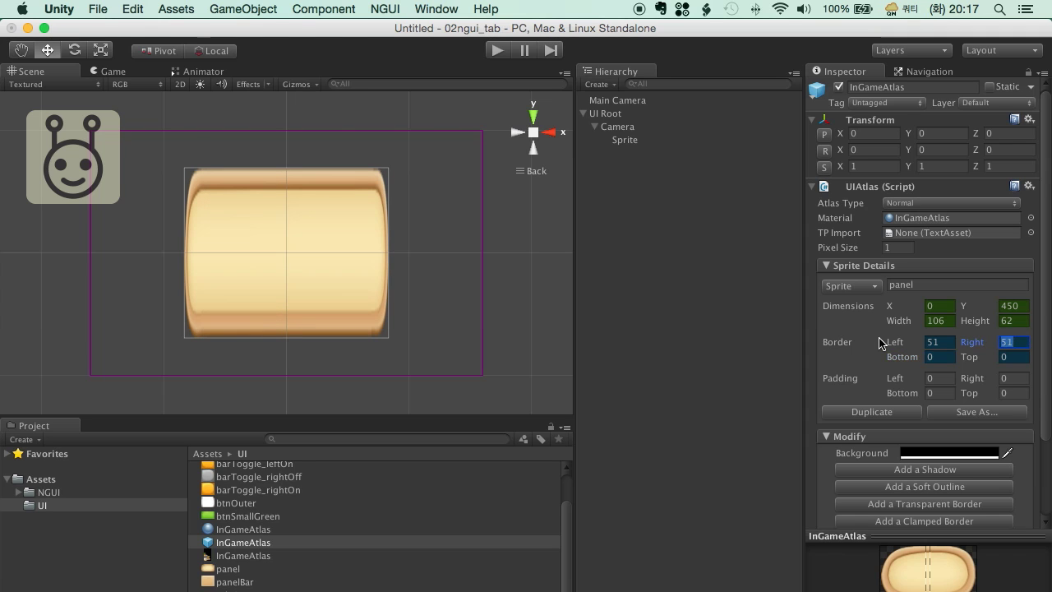
text(53)
key(Tab)
text(53)
key(Tab)
text(31)
key(Tab)
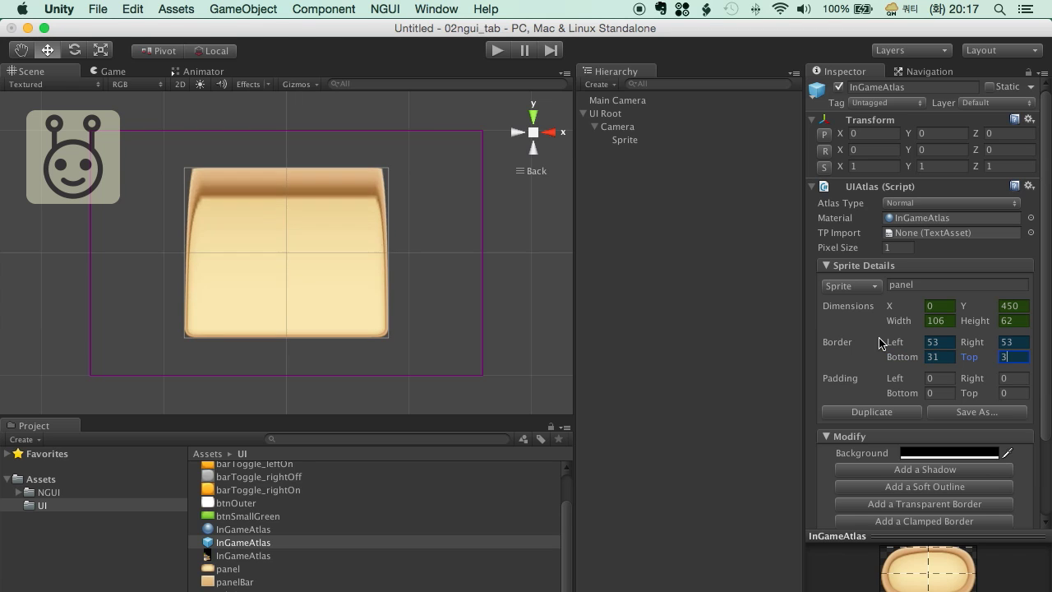
text(31)
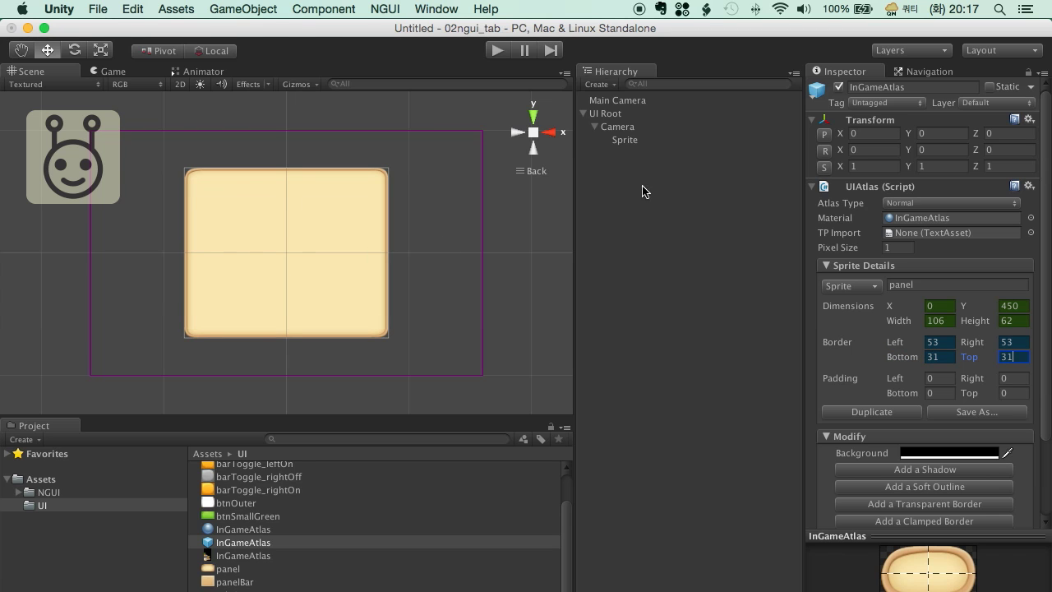
- Rename the panel sprite object in the scene as BG
click(659, 142)
key(Return)
text(BG)
key(Return)
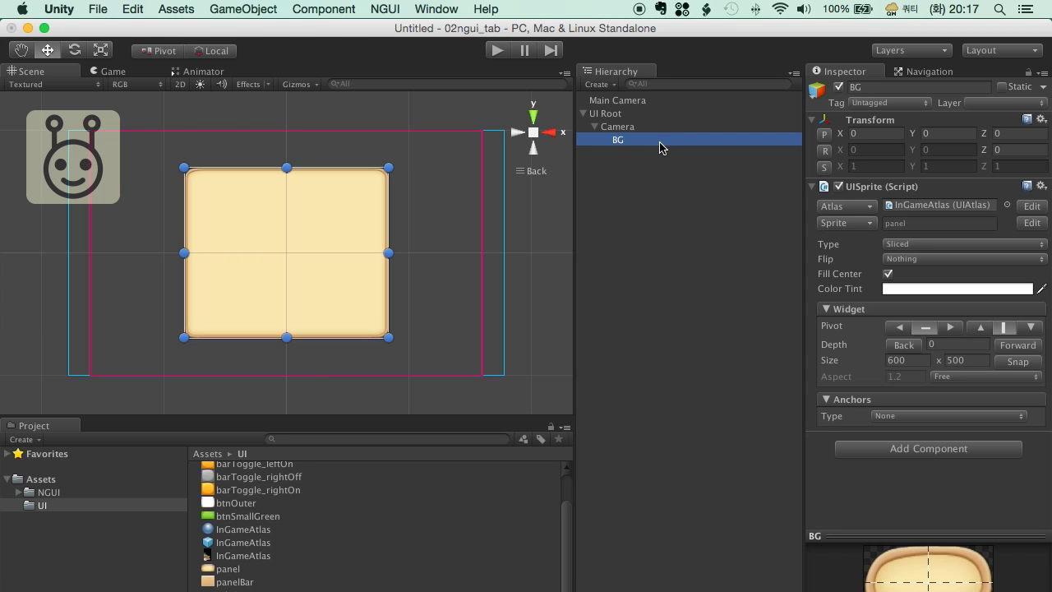
- Create a second NGUI sprite under the Camera and assign it the barToggle_leftOff image from InGameAtlas
click(618, 128)
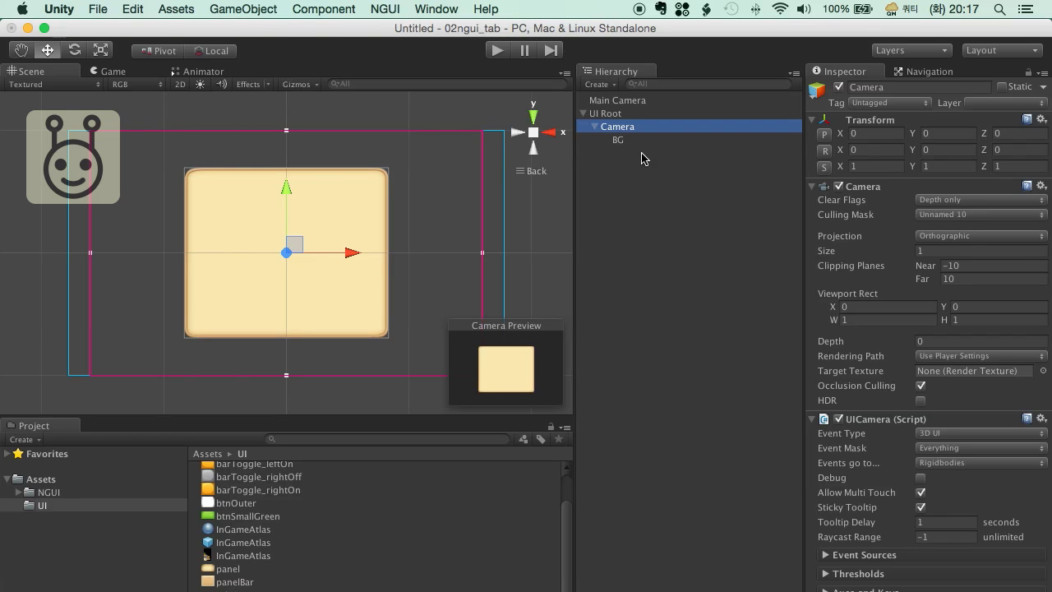
click(385, 9)
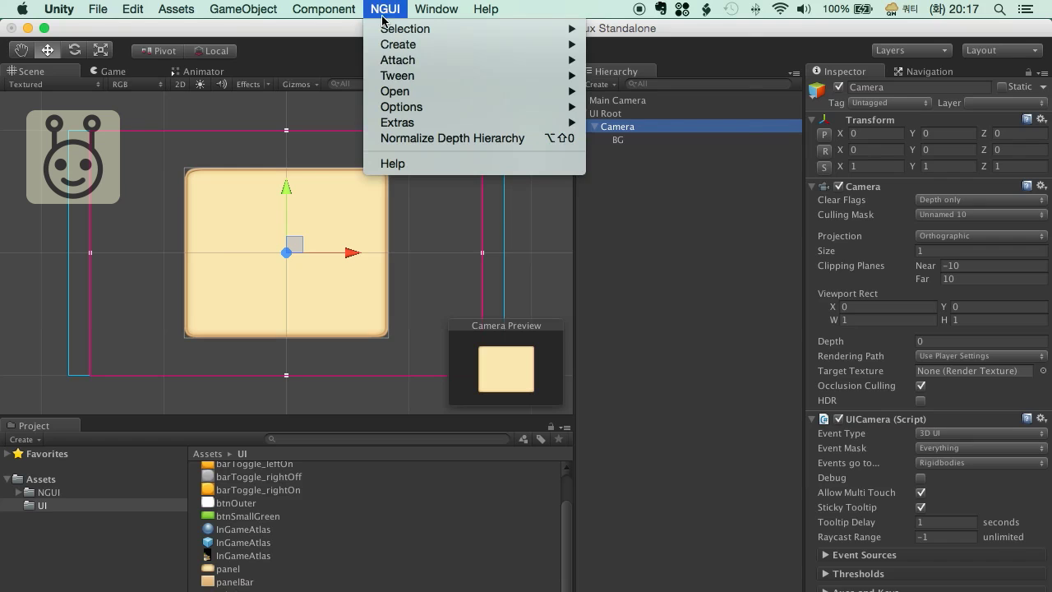
mouse_move(430, 43)
click(662, 46)
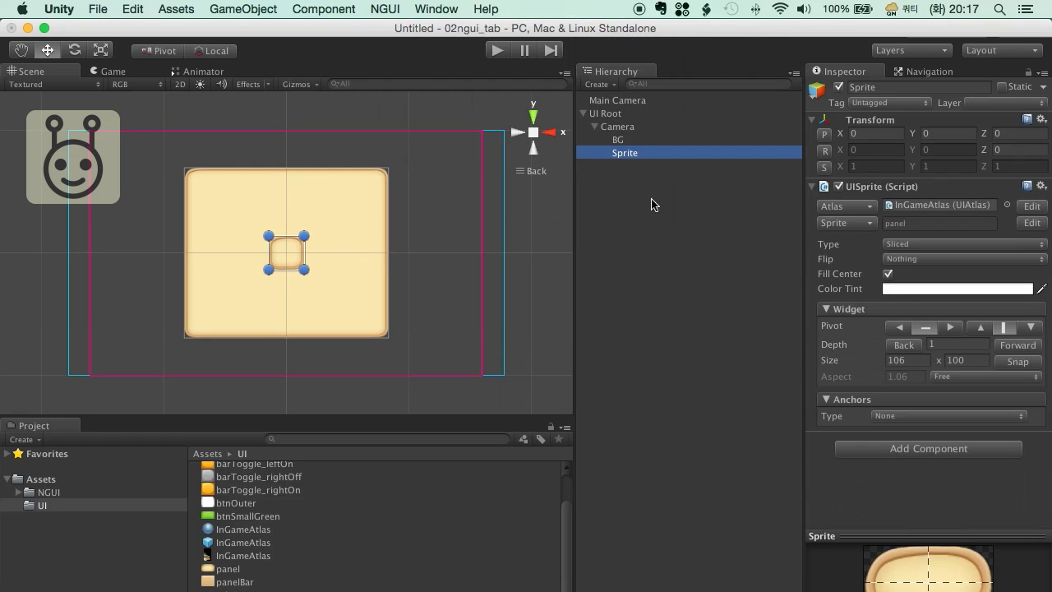
click(849, 223)
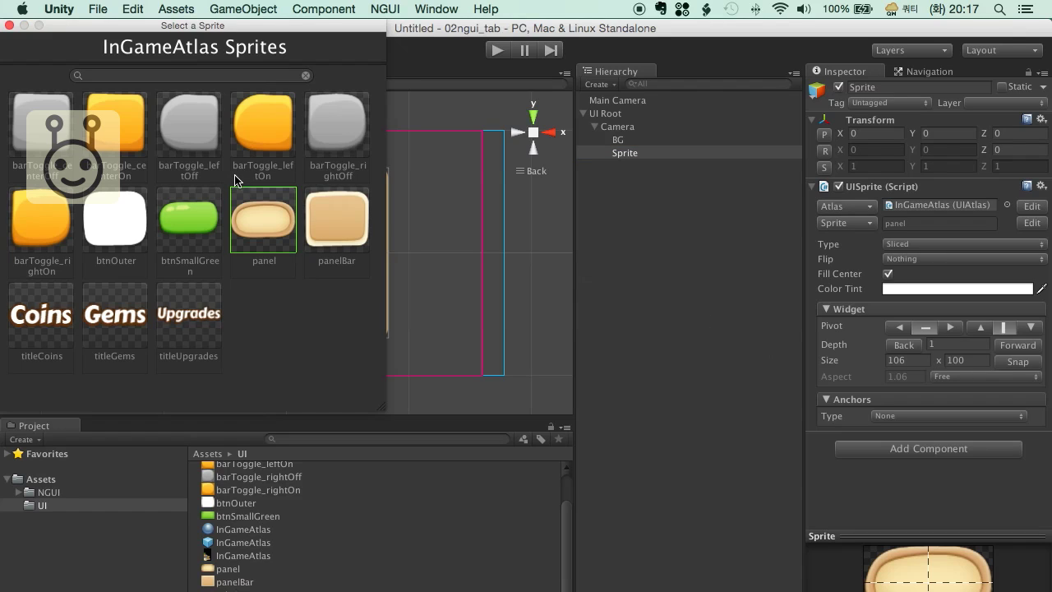
click(193, 125)
click(8, 28)
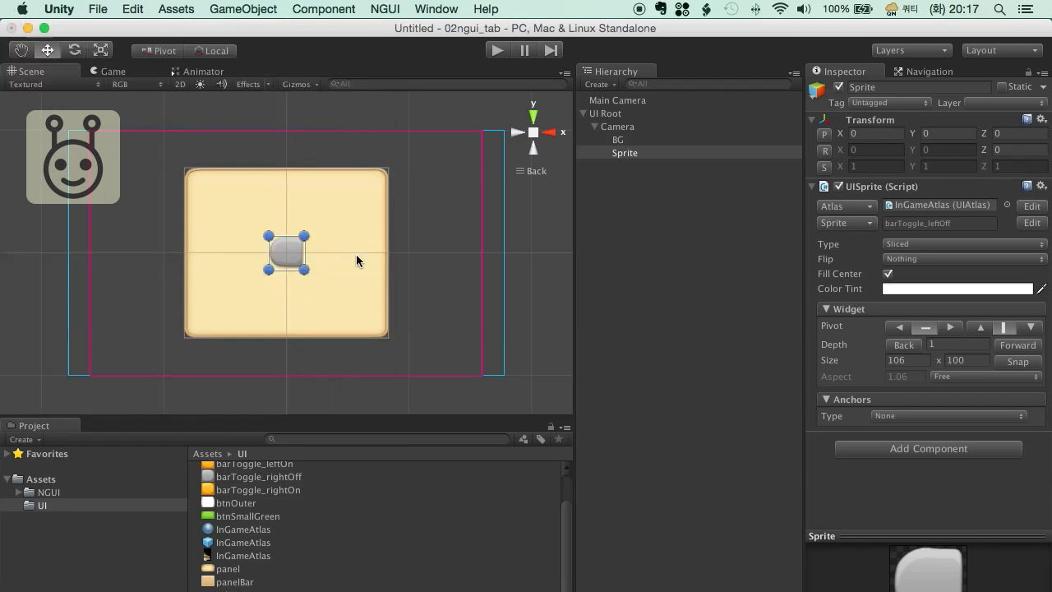
- Set the barToggle_leftOff sprite's size to 120 x 80
scroll(357, 254, up, 3)
click(818, 366)
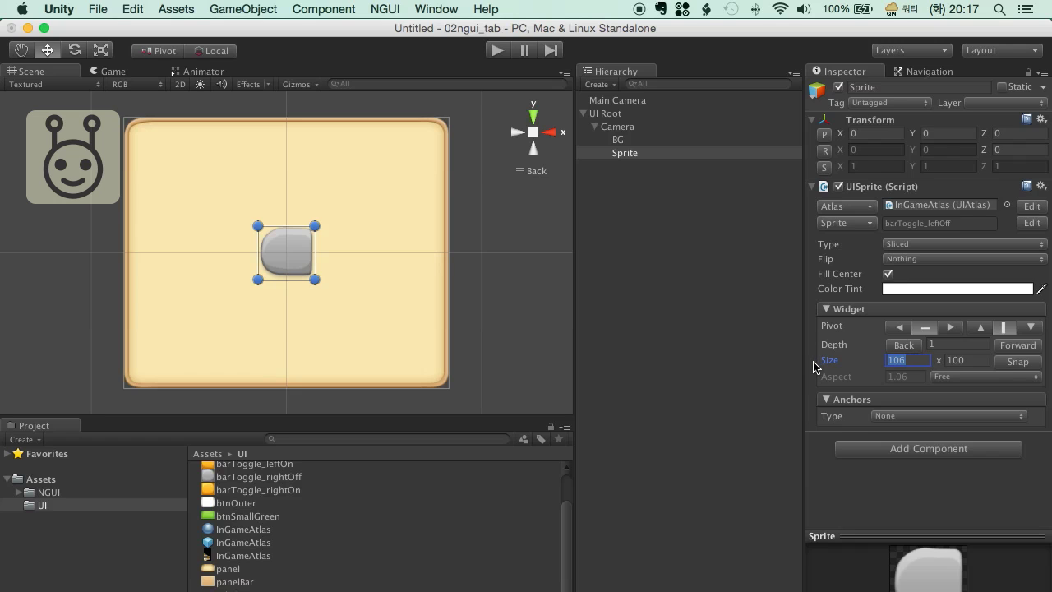
text(120)
key(Tab)
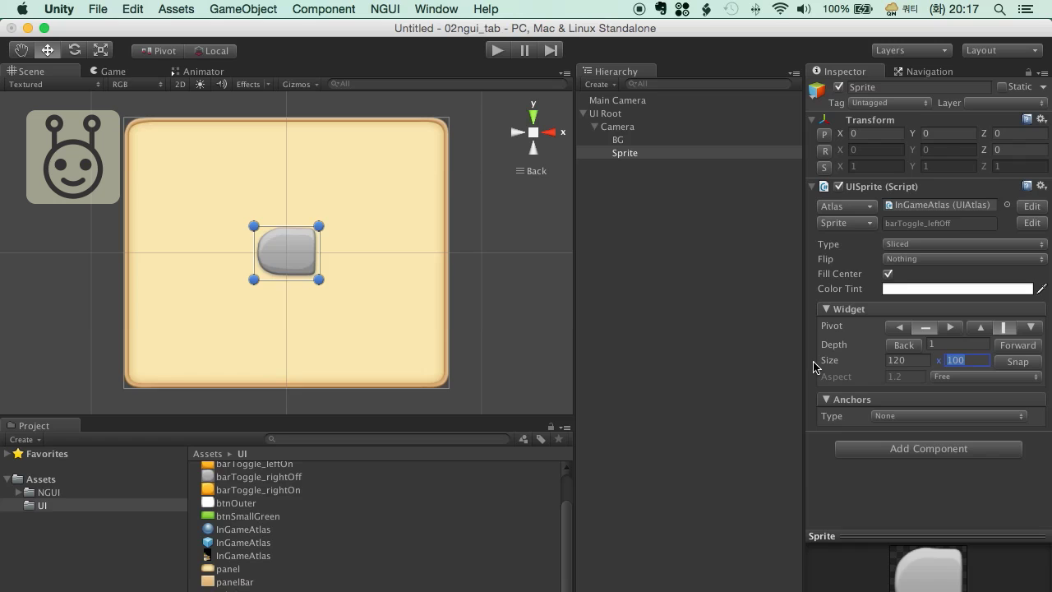
text(80)
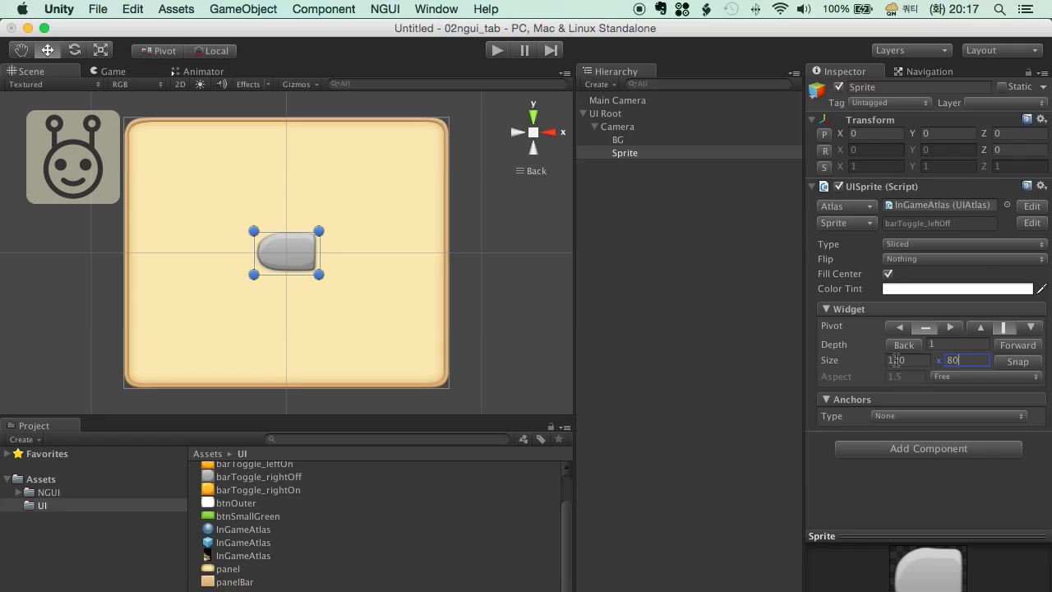
- Edit barToggle_leftOff in InGameAtlas and set its borders to left 32, right 32, bottom 31 and top 32
click(1032, 224)
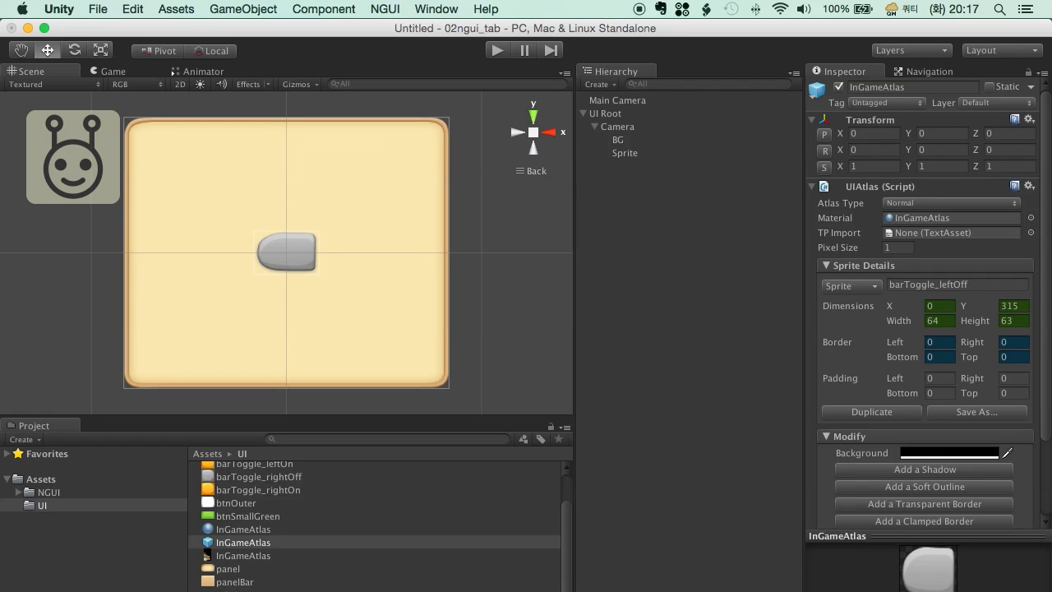
click(887, 341)
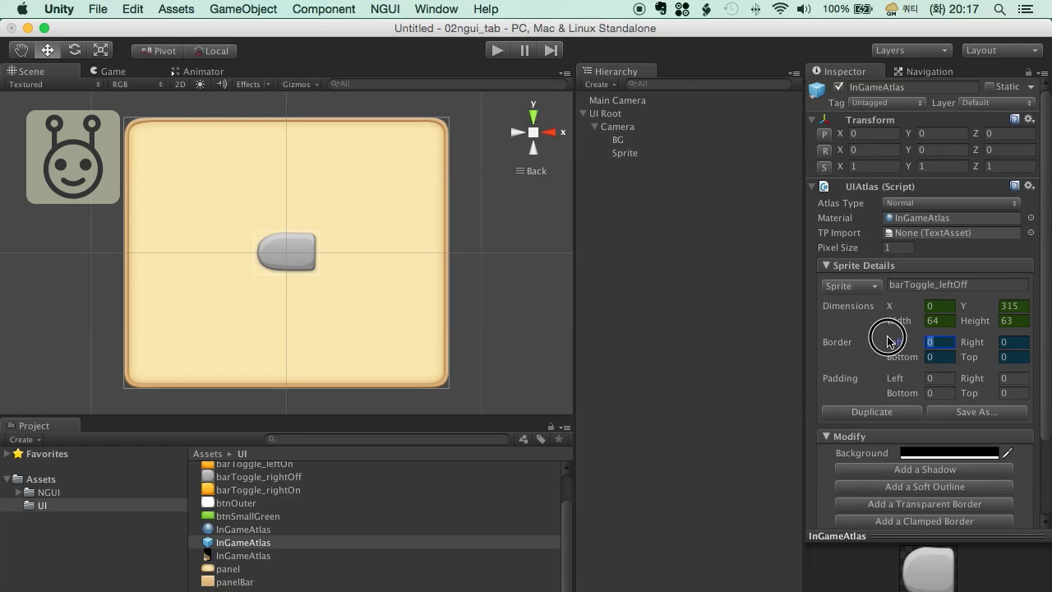
text(323)
key(BackSpace)
key(Tab)
text(32)
key(Tab)
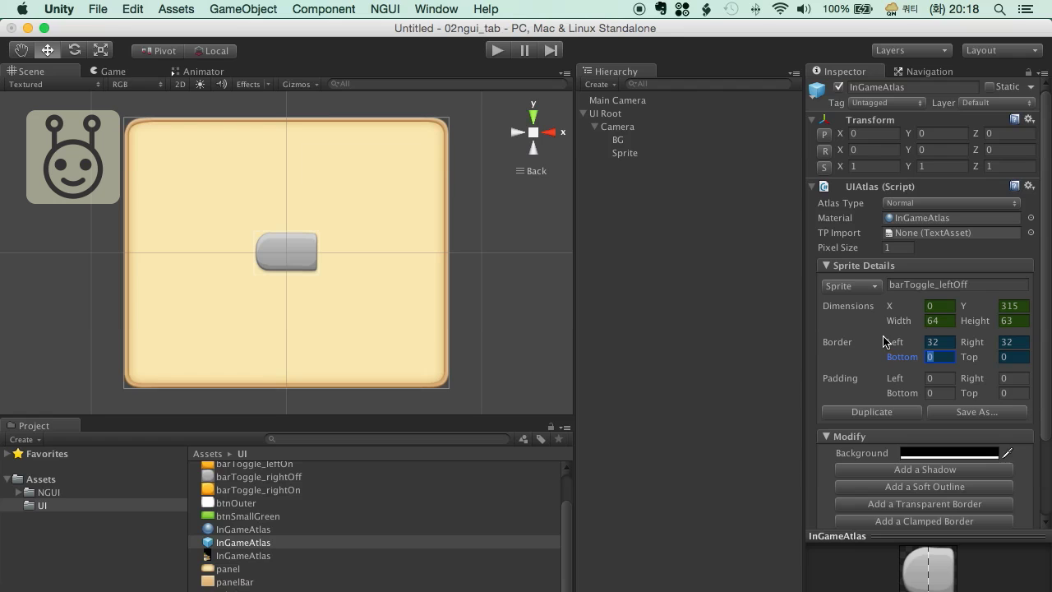
text(31)
key(Tab)
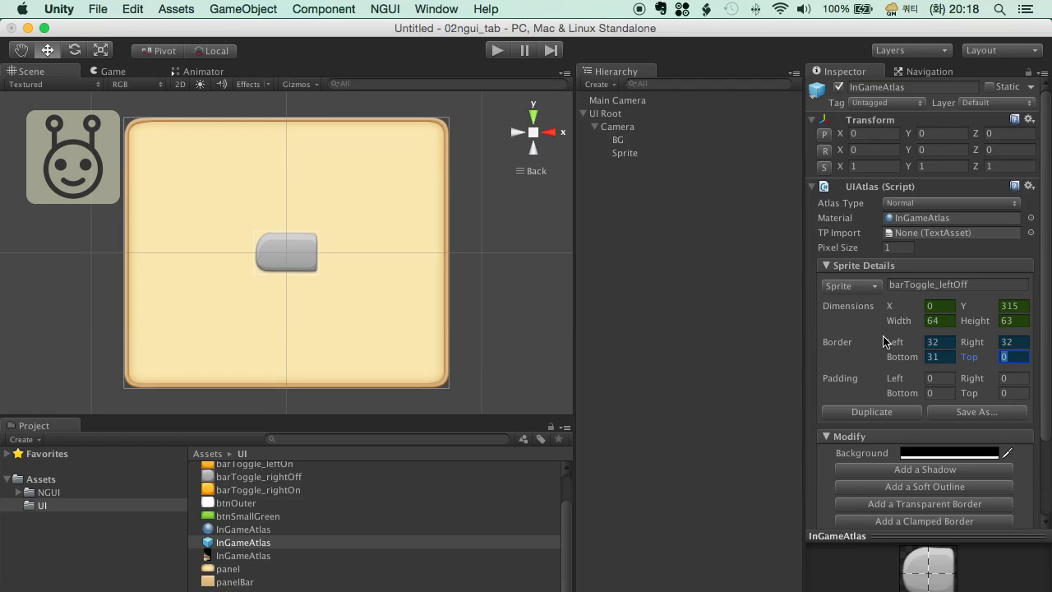
text(32)
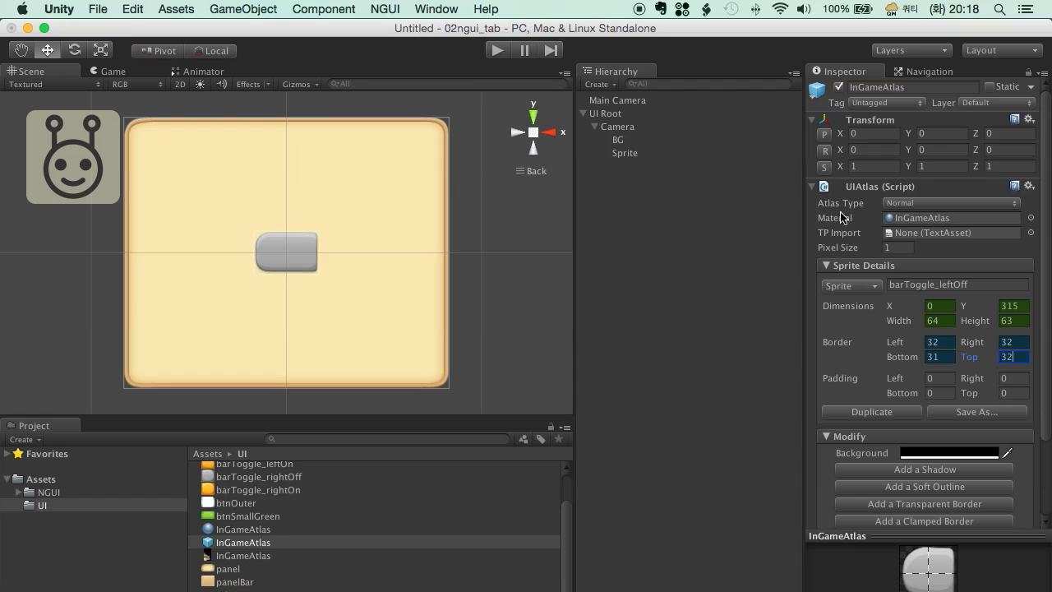
- Rename the grey toggle sprite object in the scene as toggleLeft
click(588, 220)
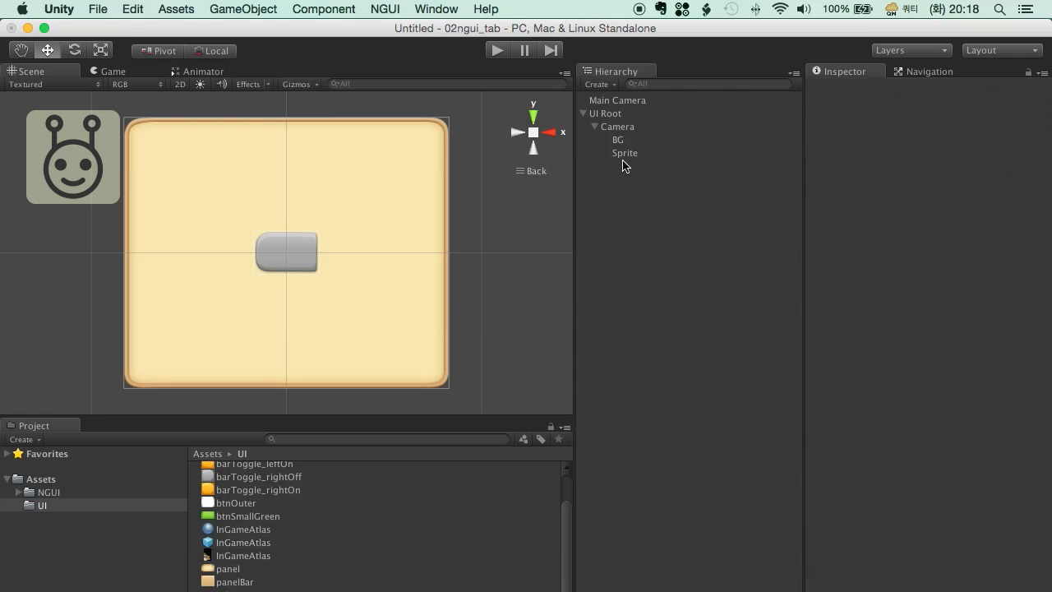
click(624, 153)
key(Return)
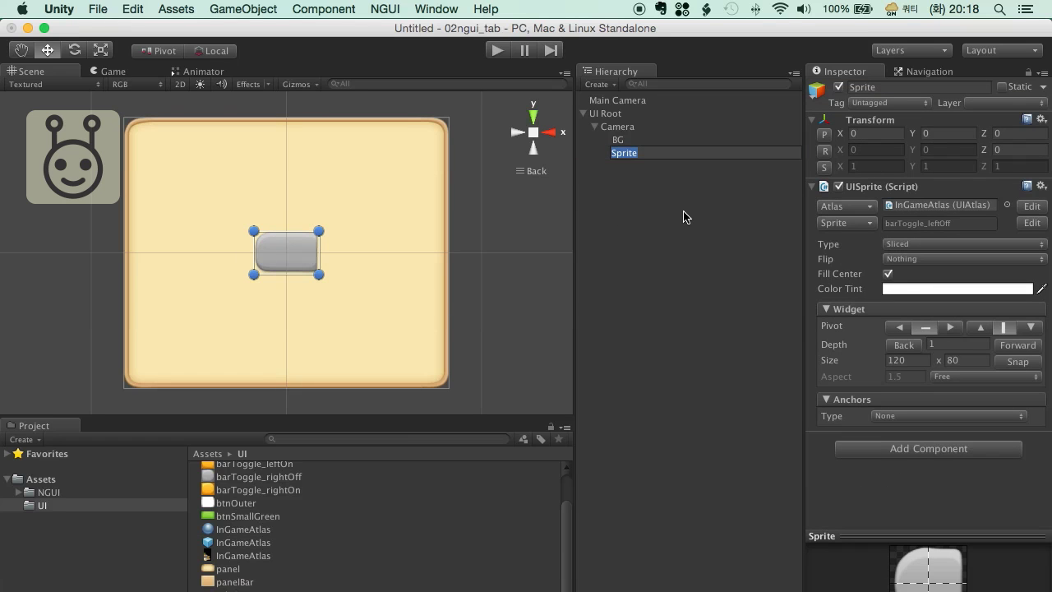
text(toggleLeft)
key(Return)
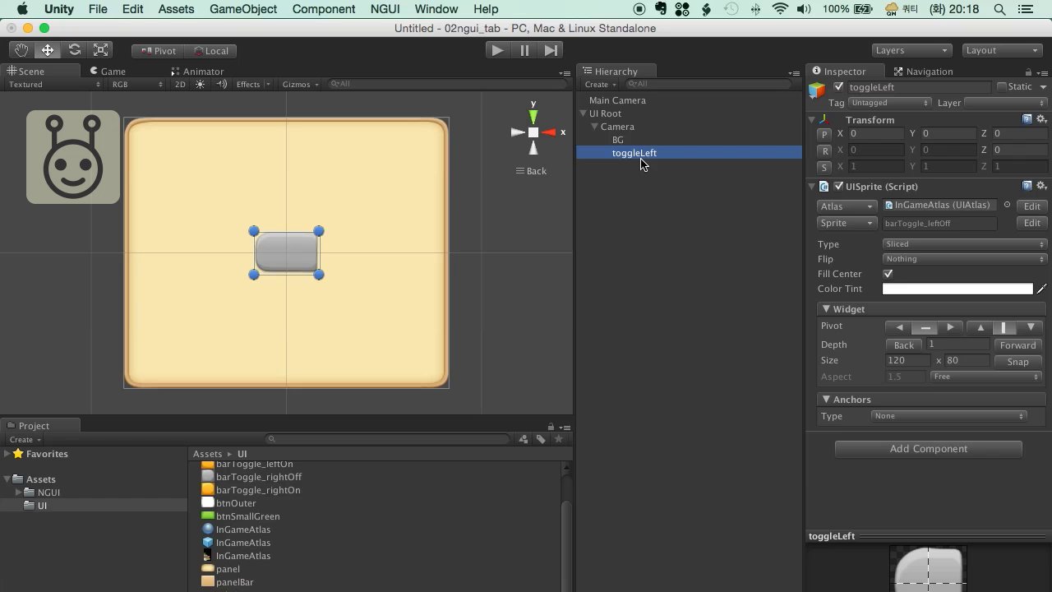
- Create an NGUI sprite as a child of toggleLeft and assign it the barToggle_leftOn image from InGameAtlas
click(392, 9)
mouse_move(573, 49)
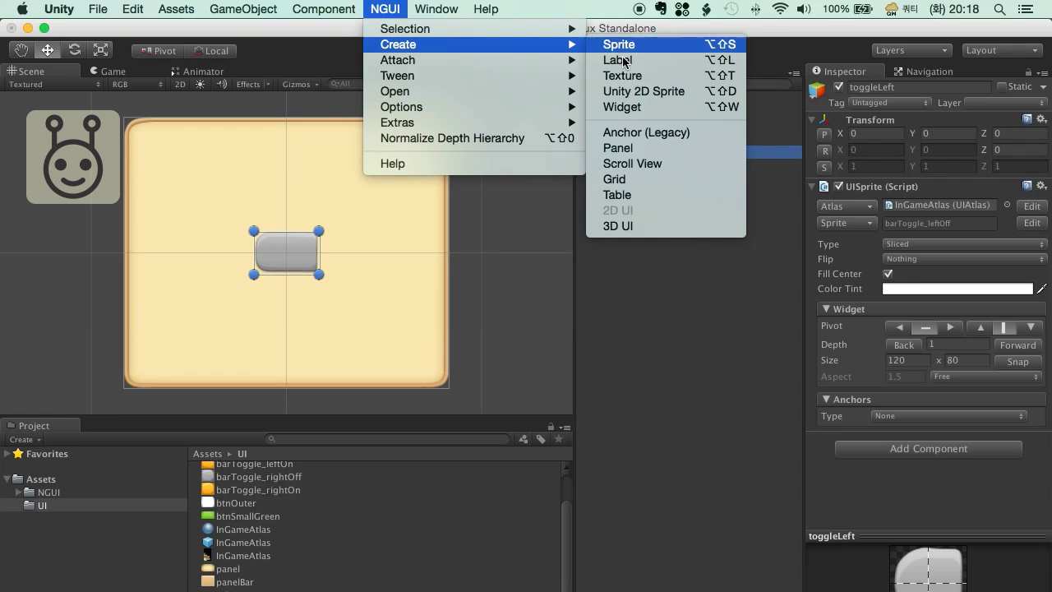
click(656, 45)
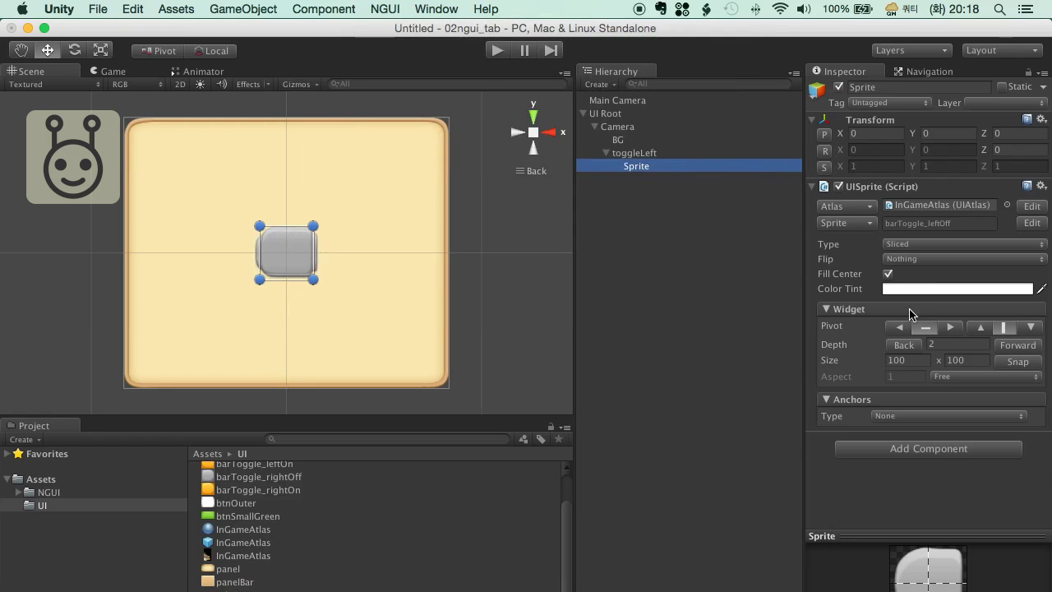
click(847, 222)
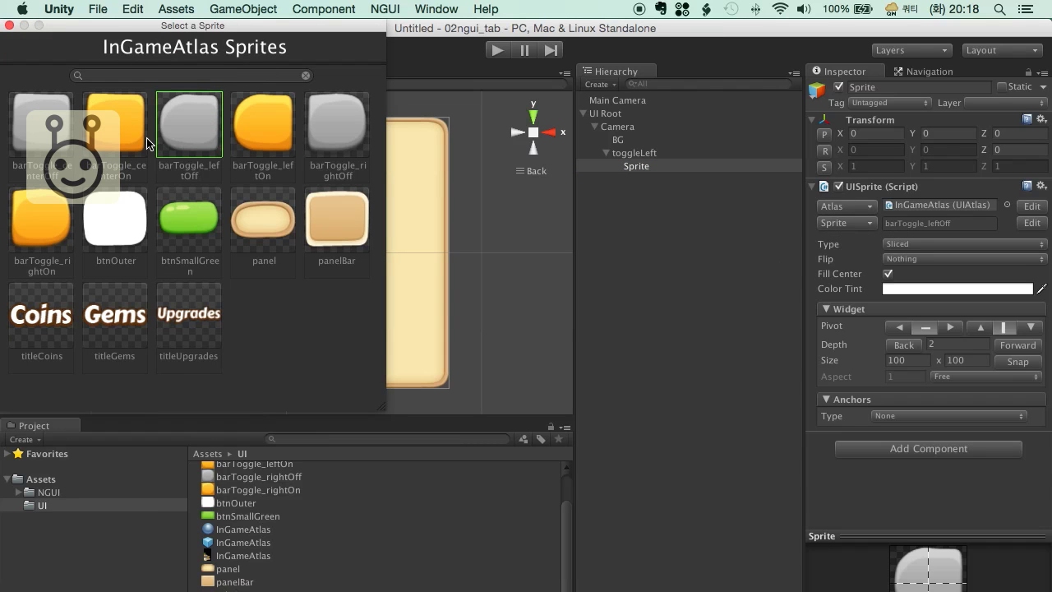
click(266, 129)
click(9, 25)
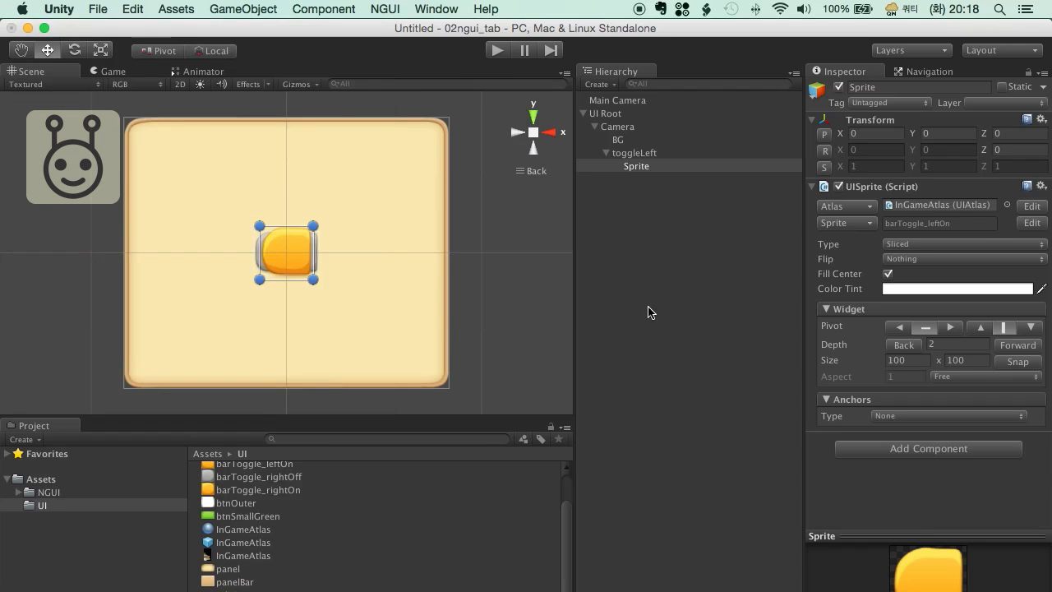
- Set the orange child sprite's size to 120 x 80
click(908, 360)
text(120)
key(Tab)
text(80)
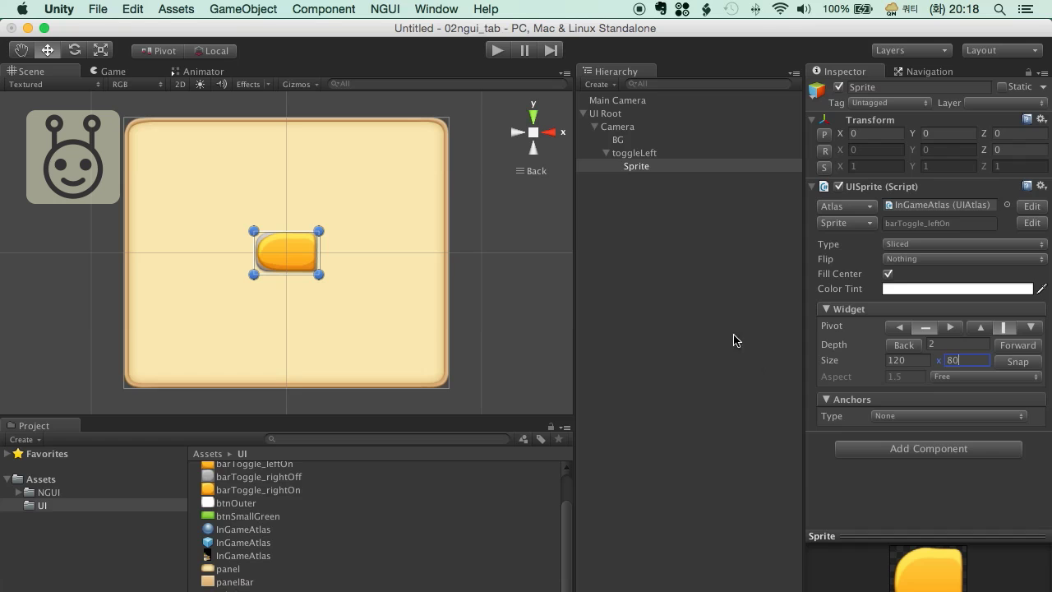
- Edit barToggle_leftOn in InGameAtlas and set its borders to left 32, right 32, bottom 31 and top 32
drag(627, 153, 628, 165)
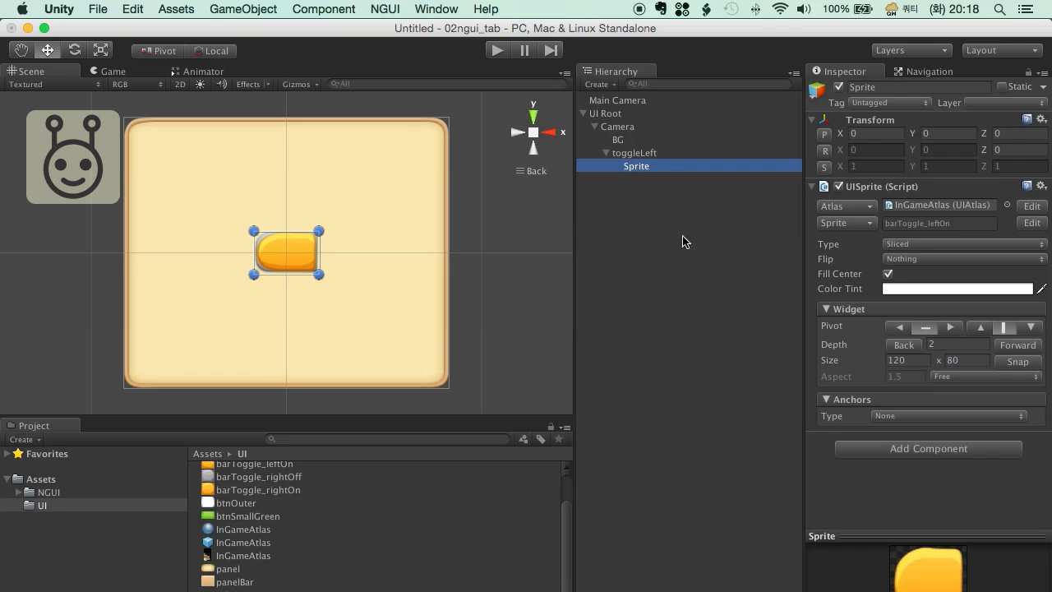
click(1032, 223)
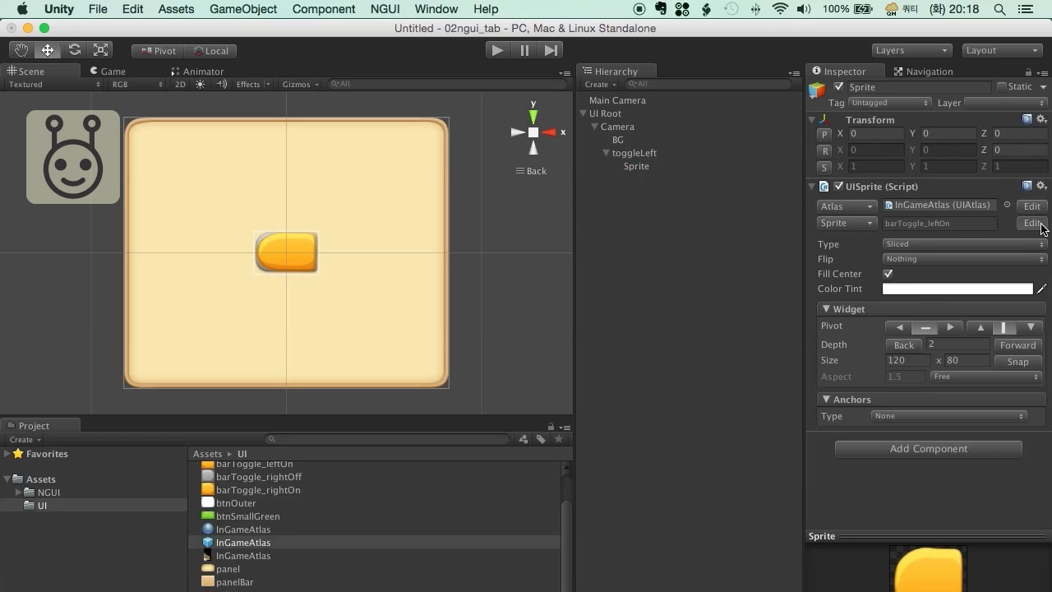
text(32)
key(Tab)
text(32)
key(Tab)
text(31)
key(Tab)
text(32)
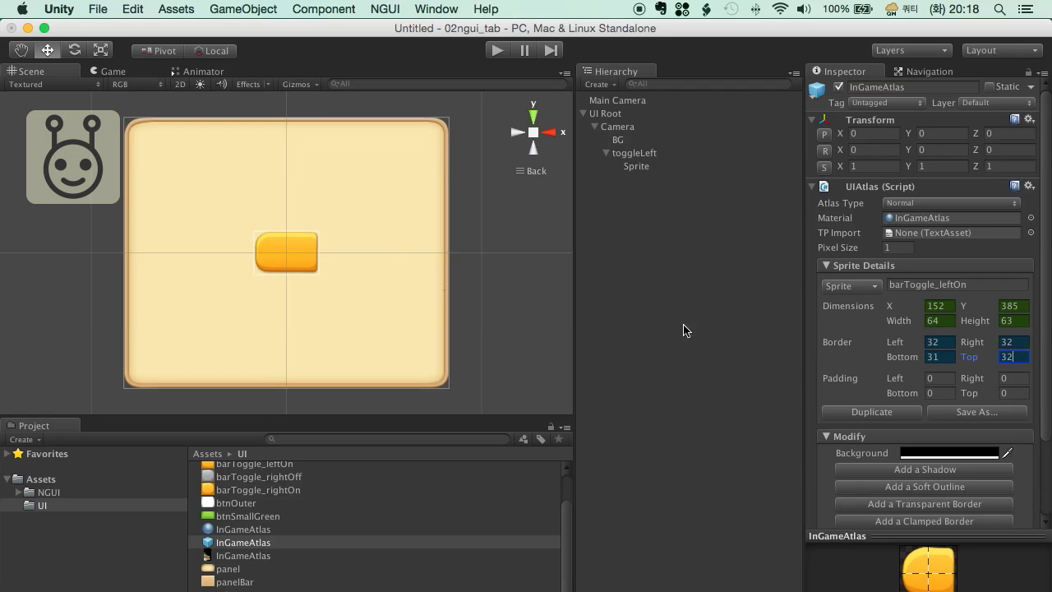
- Switch the orange child sprite off and on repeatedly to compare the tab's unselected and selected looks, leaving it active
click(636, 166)
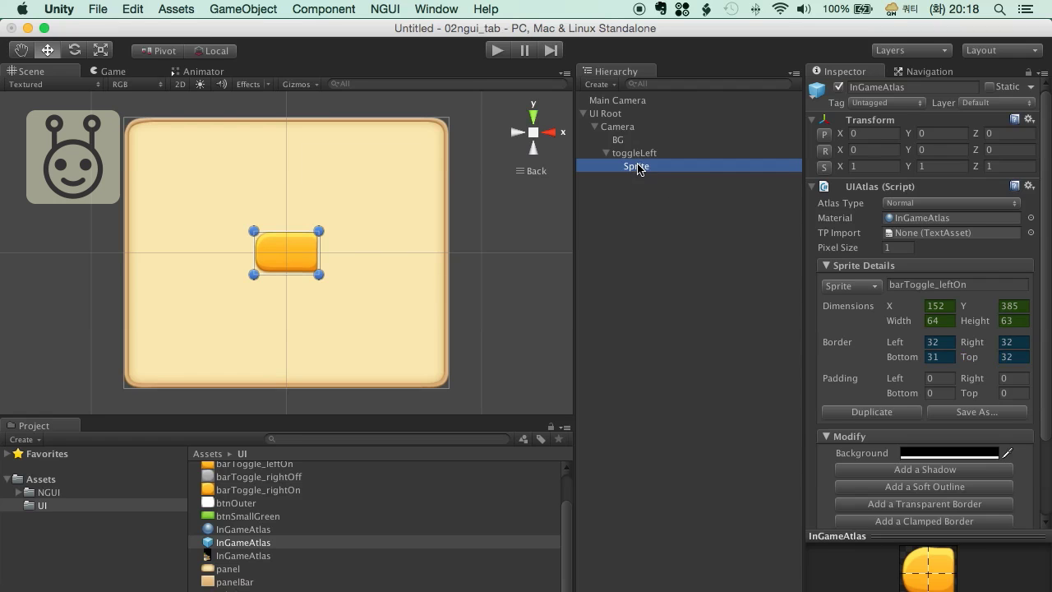
click(641, 155)
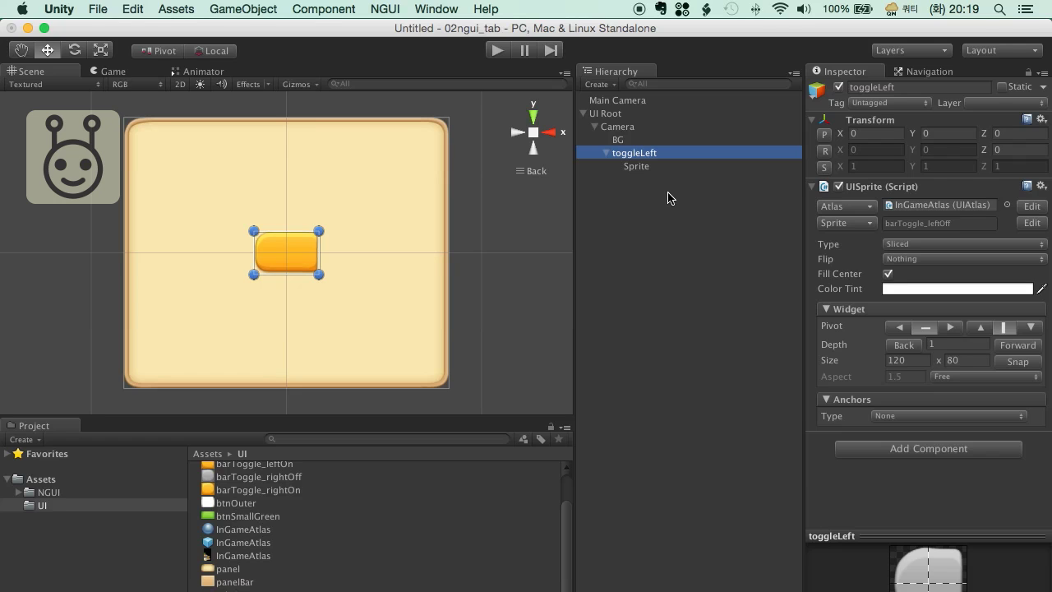
click(662, 166)
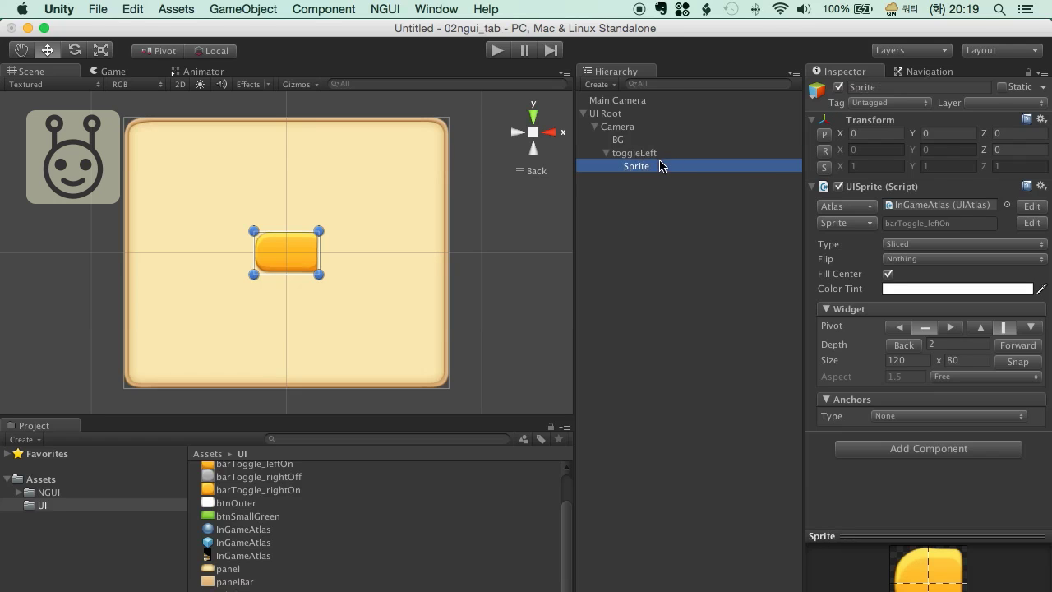
click(839, 88)
click(839, 88)
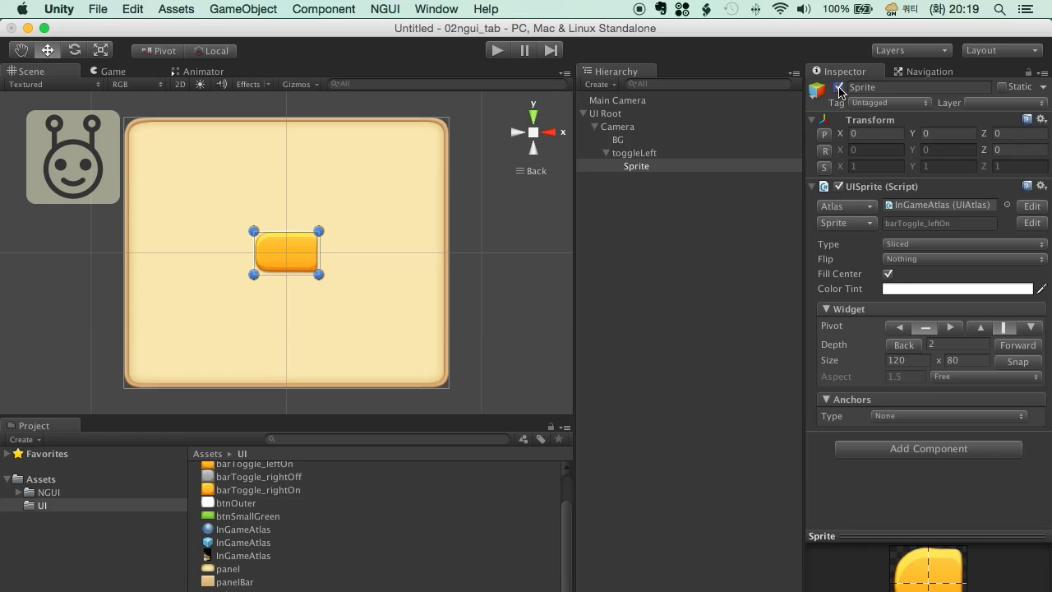
click(839, 88)
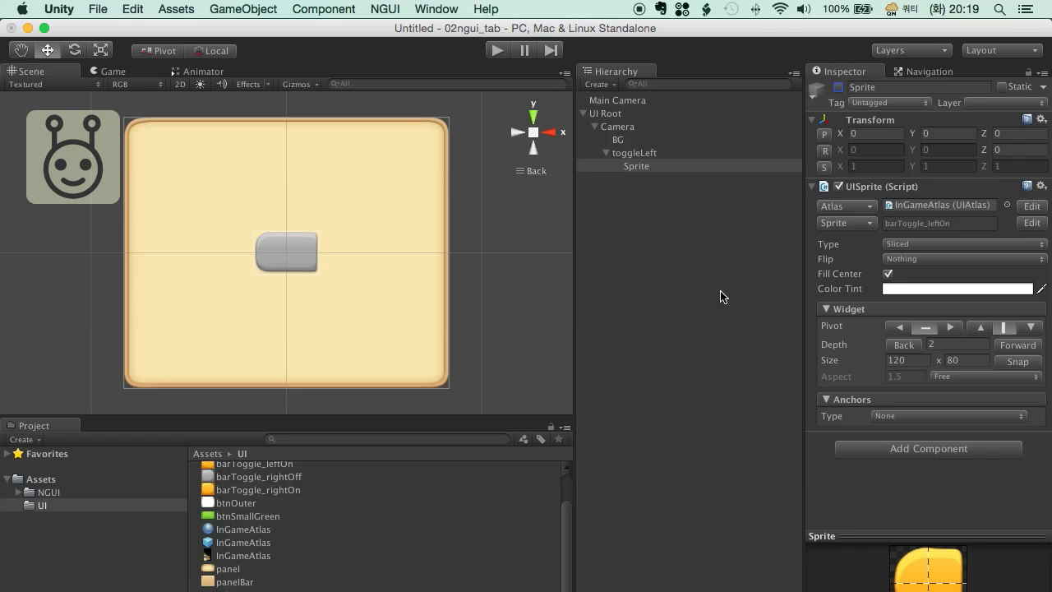
click(839, 88)
click(839, 88)
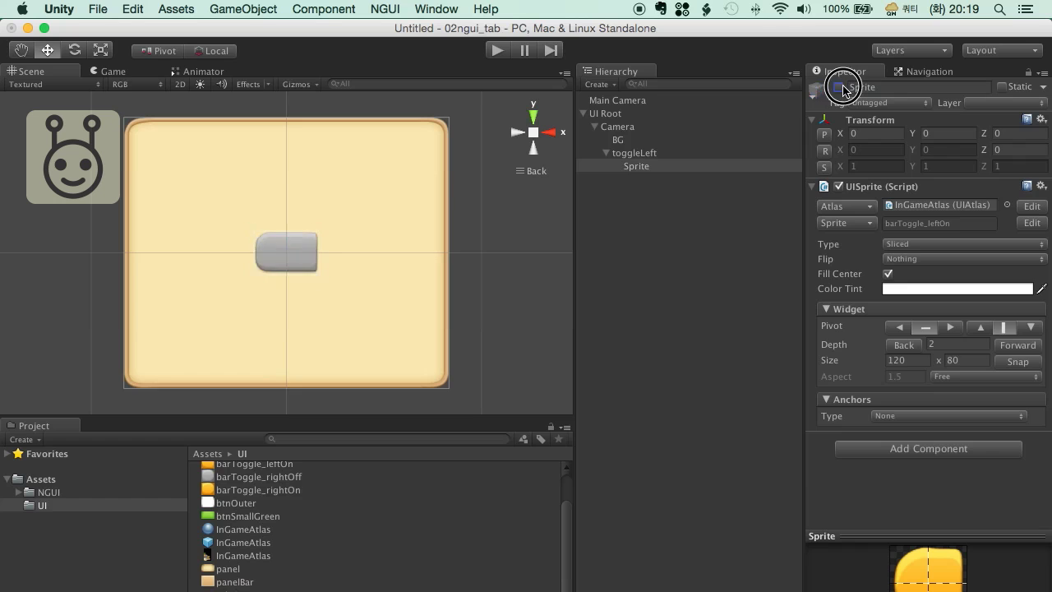
click(839, 88)
click(839, 88)
click(838, 88)
click(839, 88)
click(838, 88)
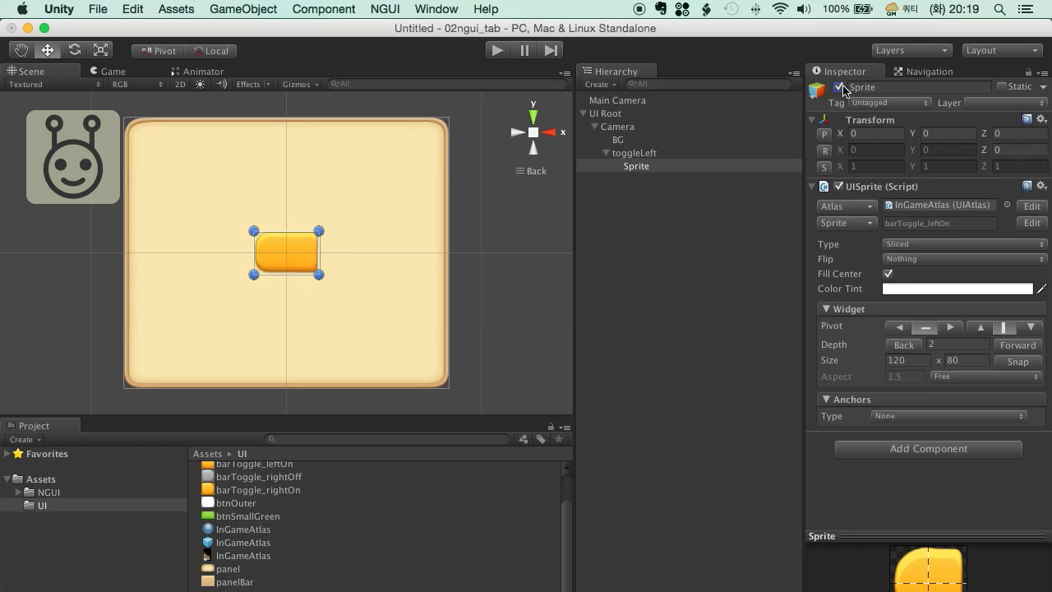
click(711, 240)
- Rename the orange sprite under toggleLeft as checked
click(637, 155)
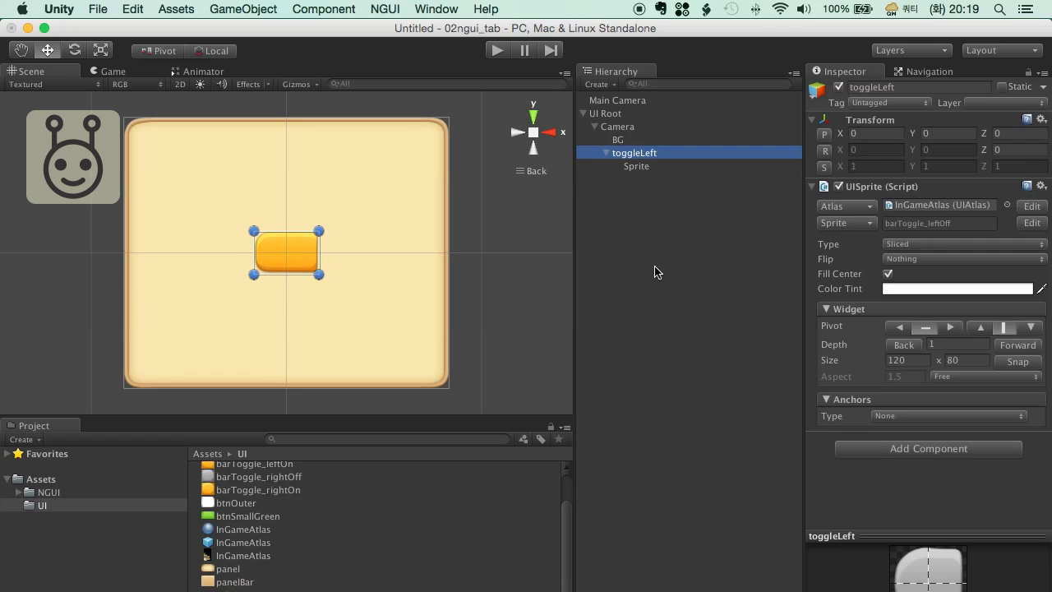
click(658, 169)
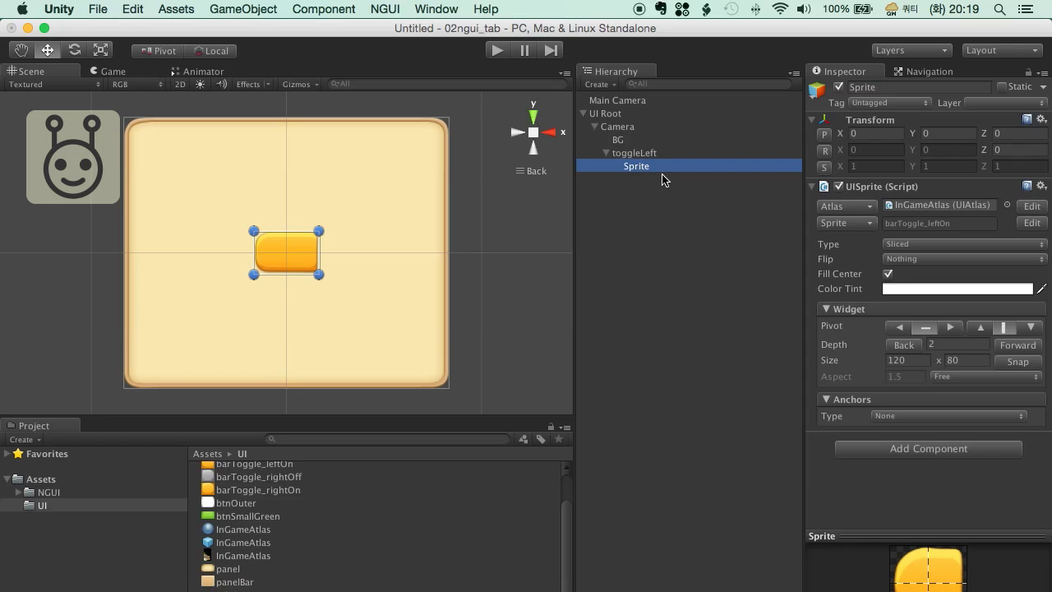
key(Return)
text(che)
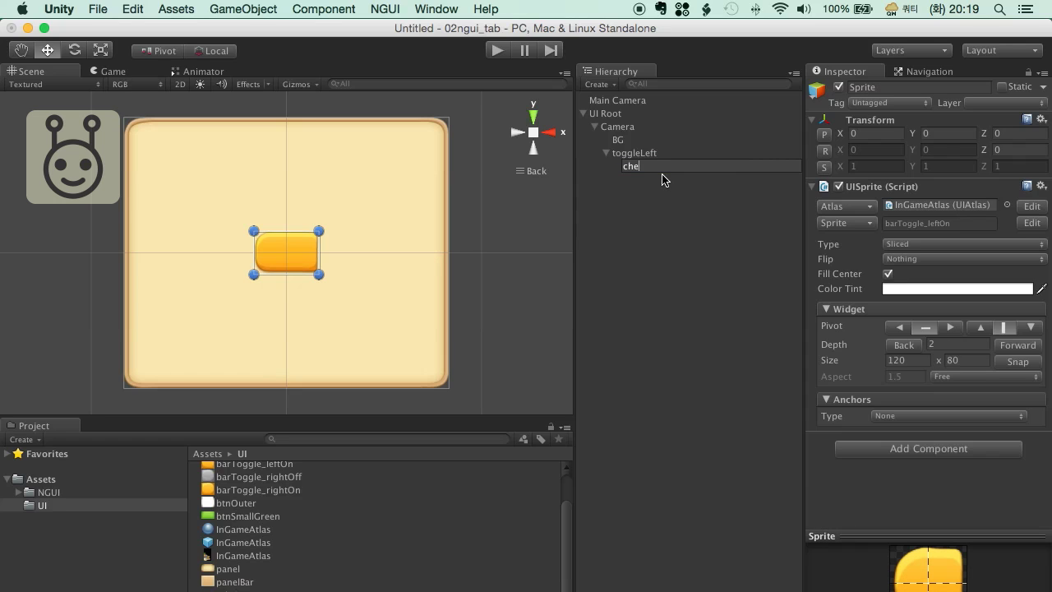
text(cked)
key(Return)
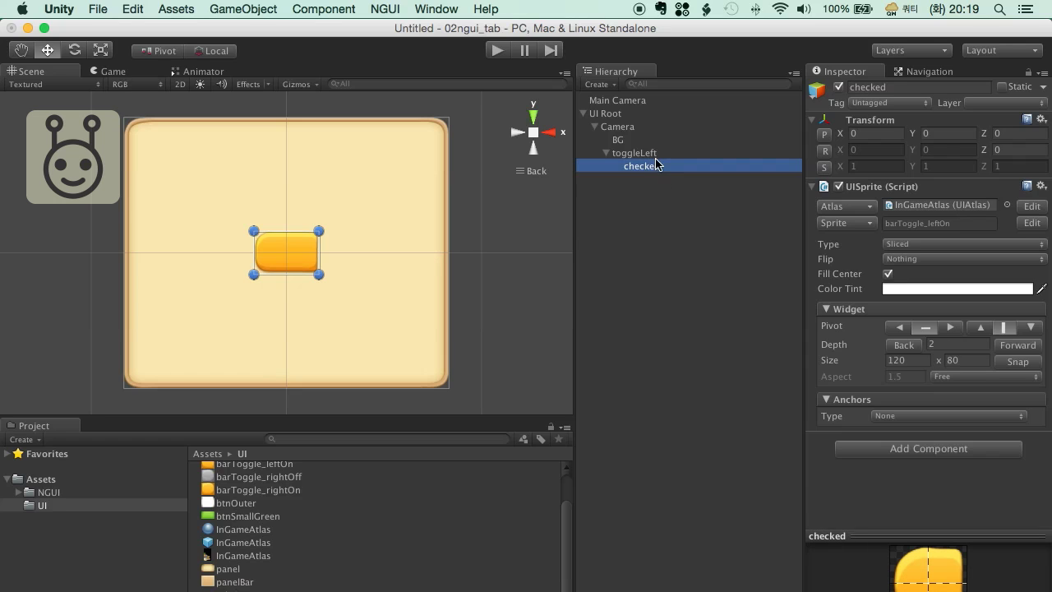
- Create another NGUI sprite as a child of toggleLeft and set its type to Simple
click(650, 155)
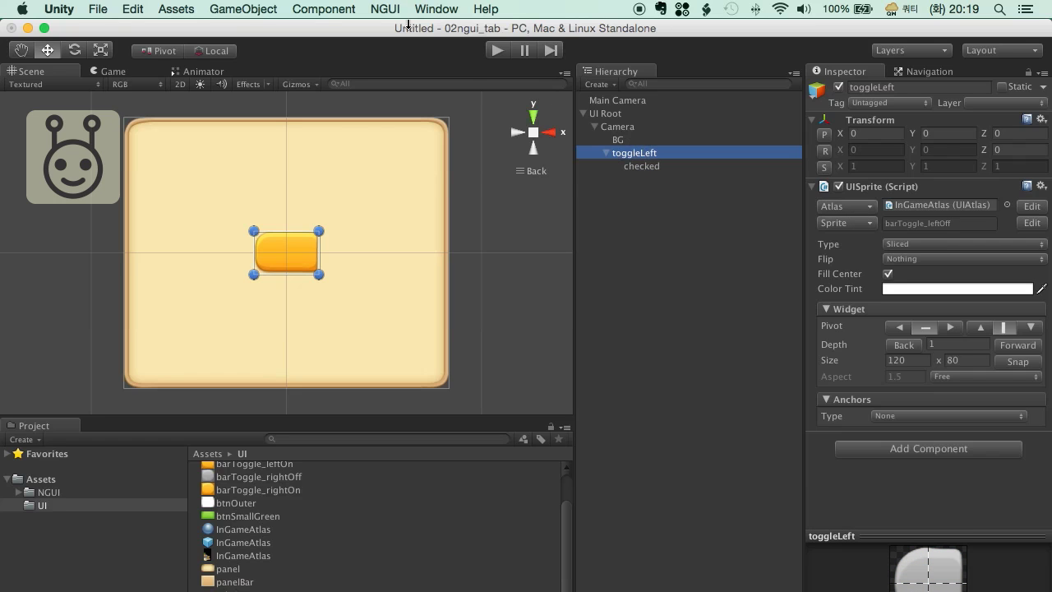
click(386, 9)
mouse_move(472, 44)
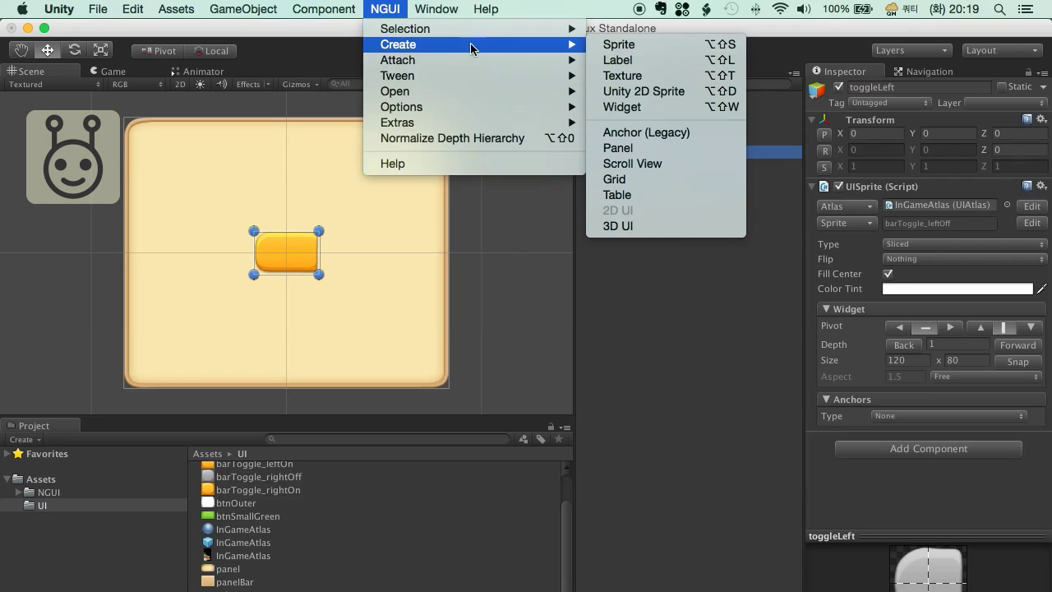
click(652, 41)
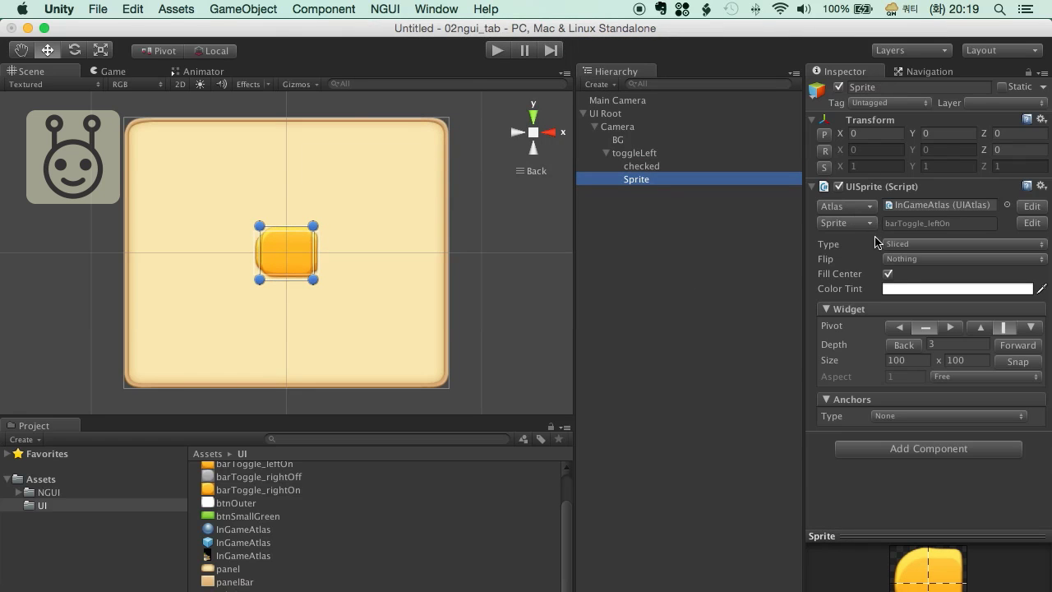
click(905, 244)
click(927, 232)
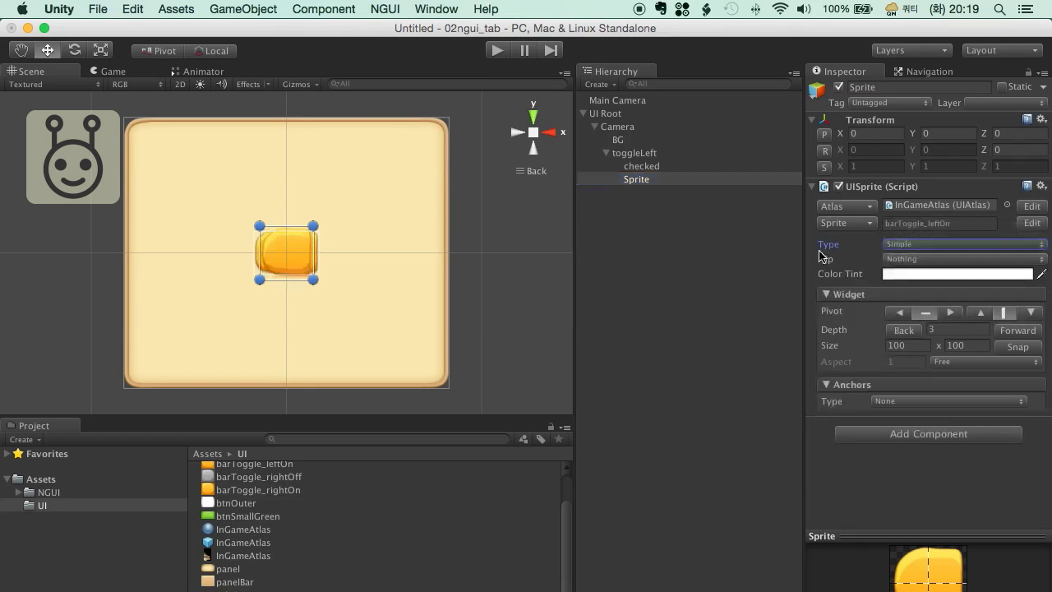
- Assign the titleUpgrades image to the new sprite and snap it to the image's native size
click(846, 222)
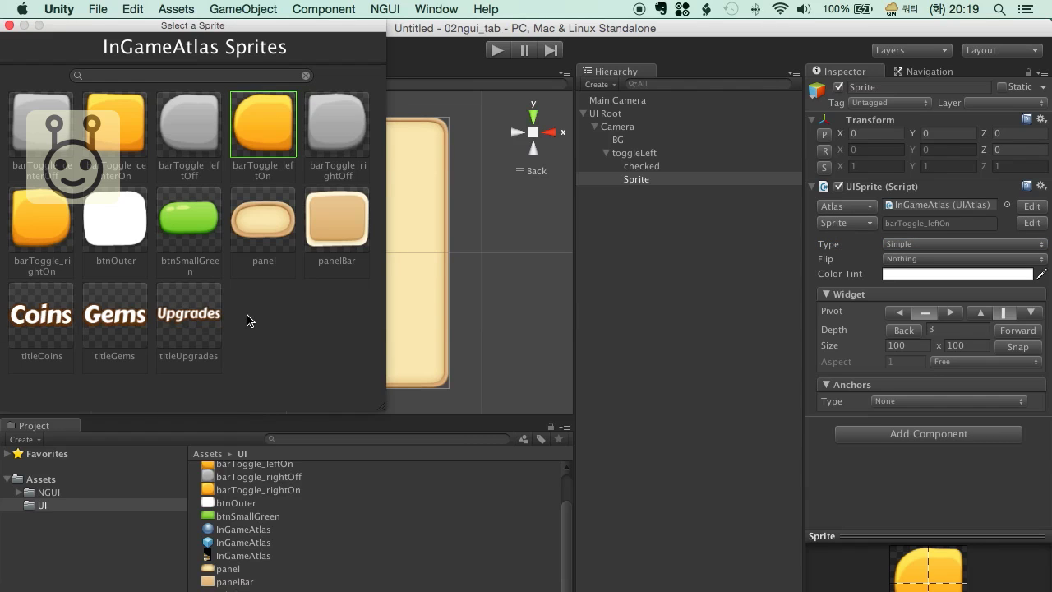
click(189, 315)
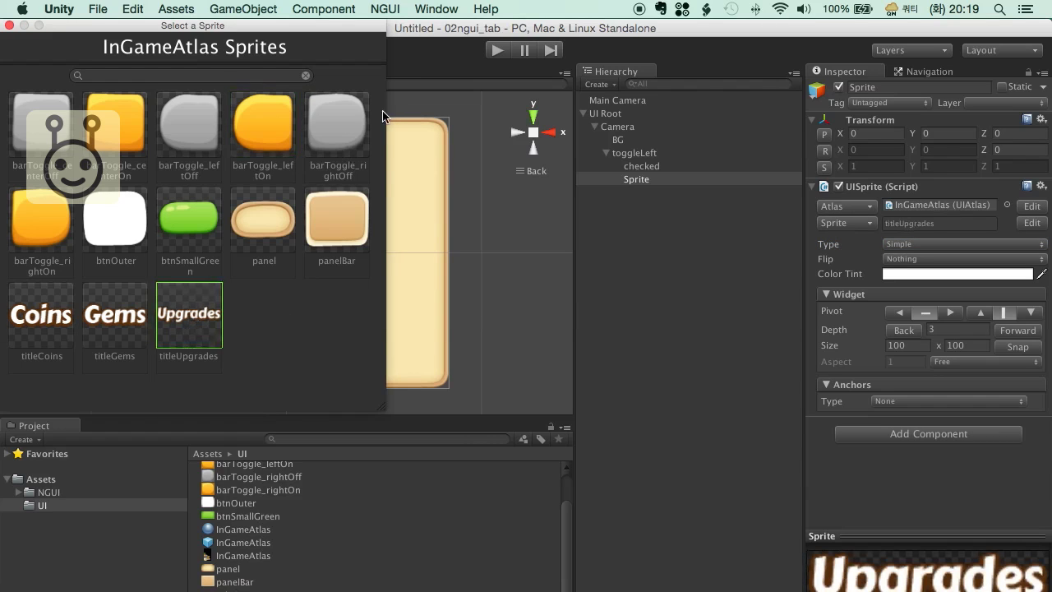
click(9, 26)
click(1016, 347)
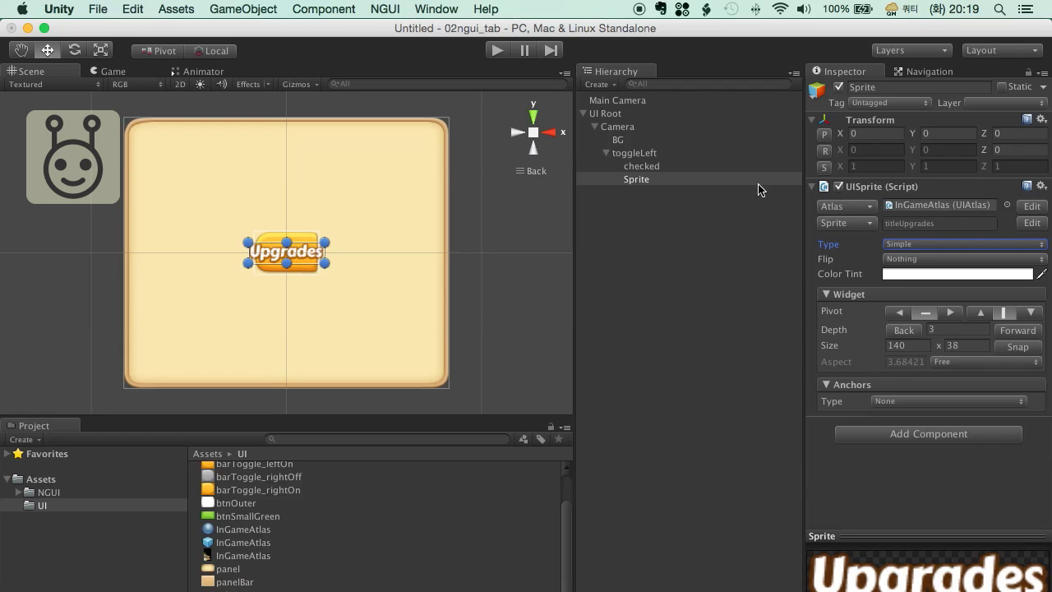
- Set the width of both the toggleLeft and checked sprites to 160
click(643, 154)
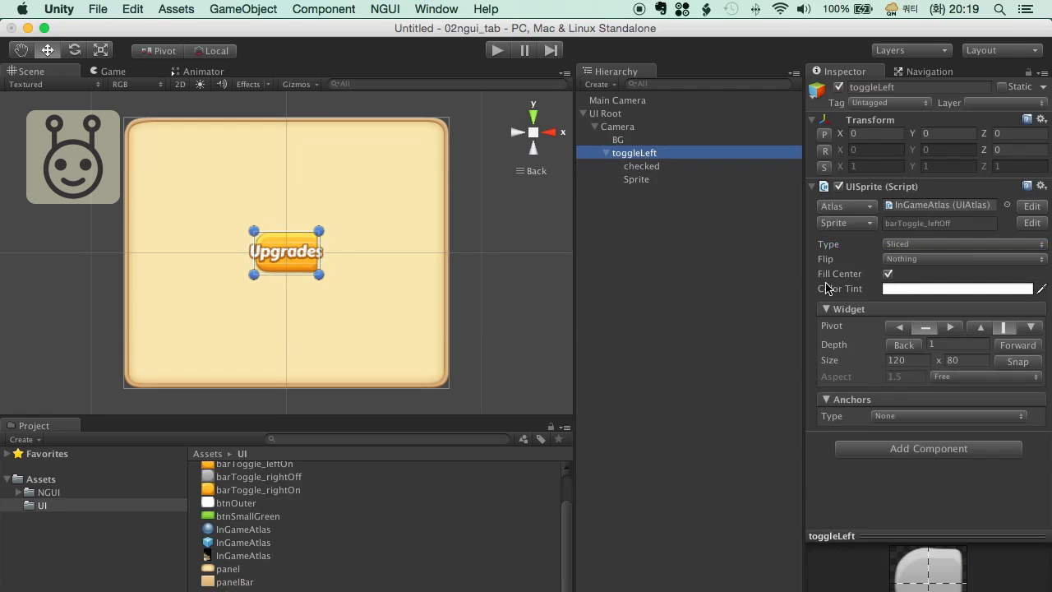
click(904, 359)
text(160)
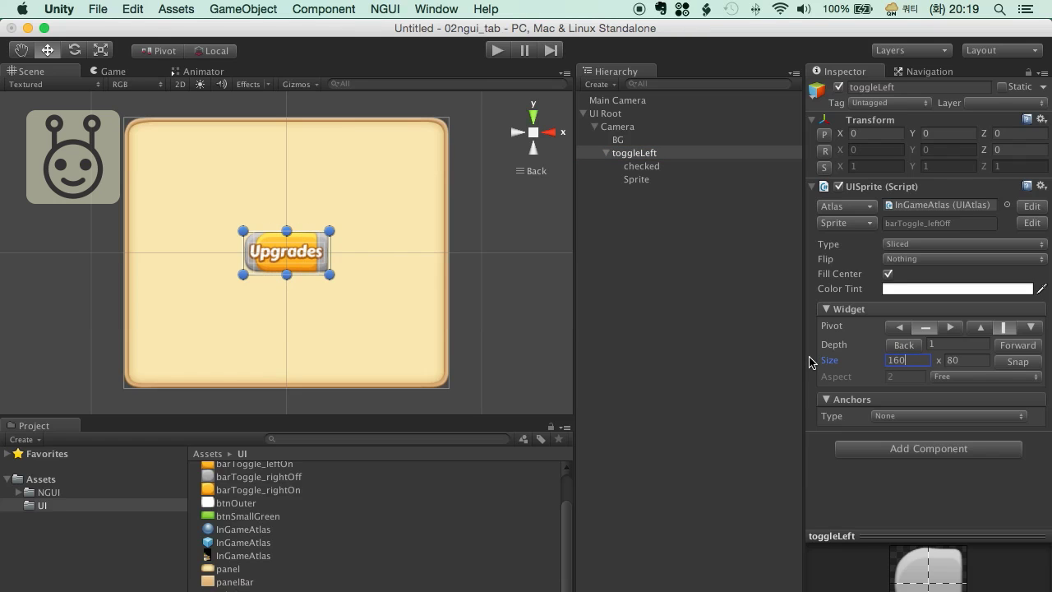
click(639, 166)
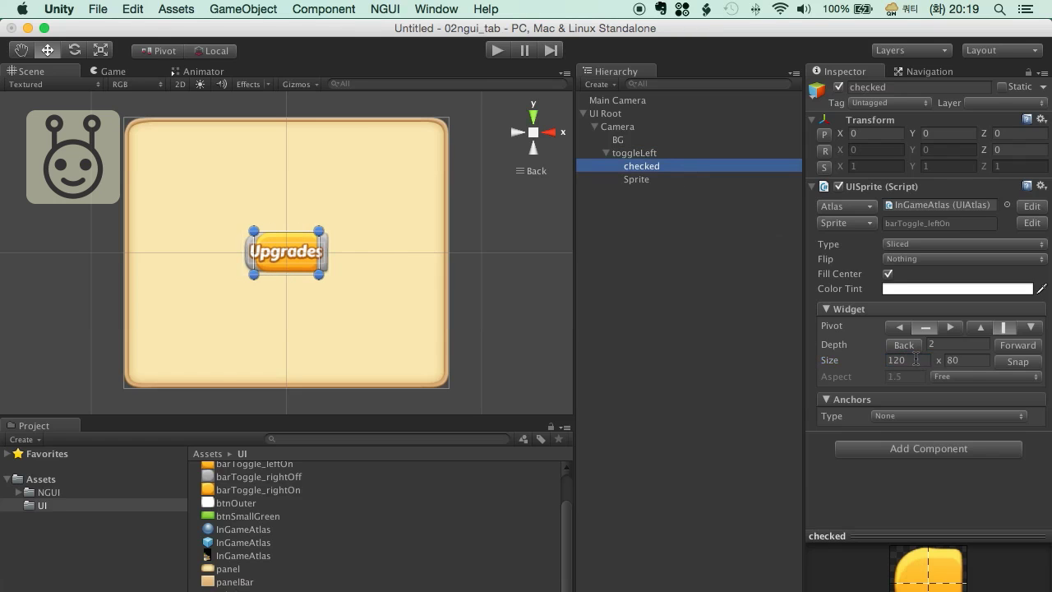
click(915, 359)
text(160)
click(662, 279)
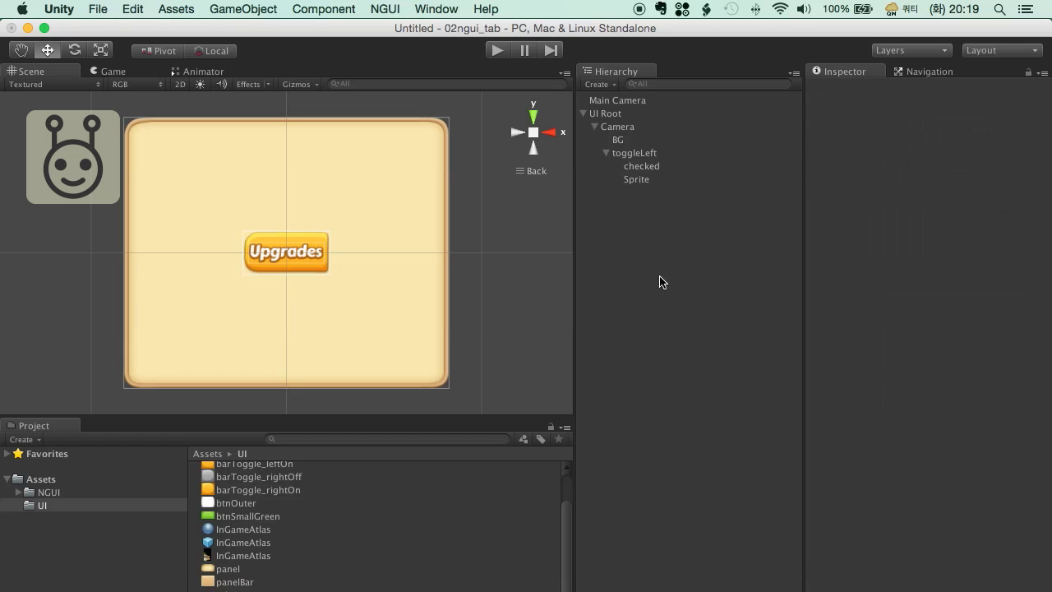
- Switch the checked sprite off and on repeatedly to preview both tab states behind the Upgrades title, leaving it active
click(643, 168)
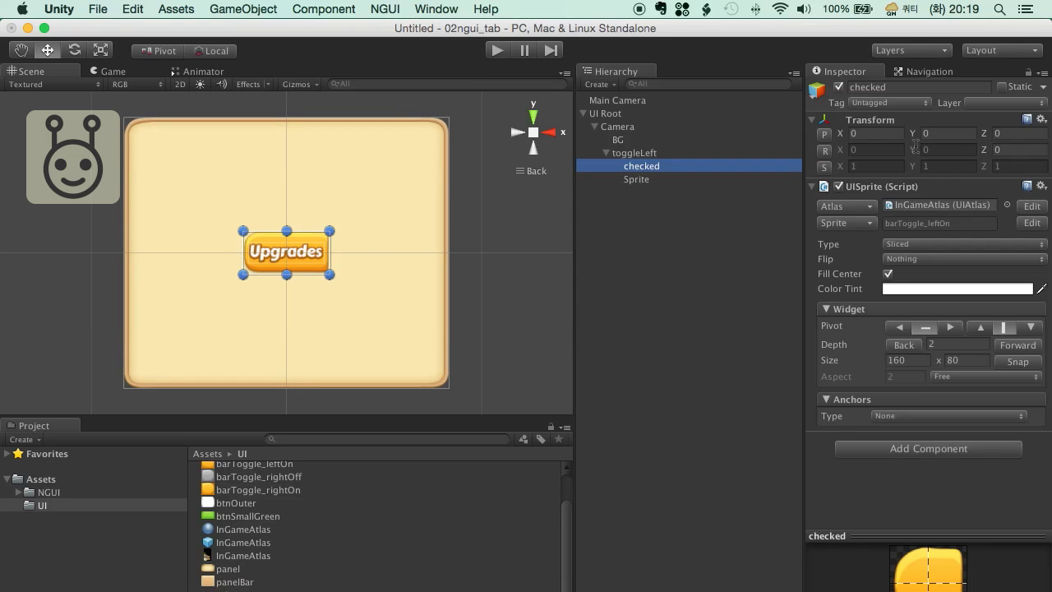
click(838, 87)
click(838, 87)
click(838, 87)
click(838, 87)
click(838, 88)
click(839, 88)
click(675, 292)
- Collapse toggleLeft's UISprite settings and attach an NGUI collider to the object
click(643, 154)
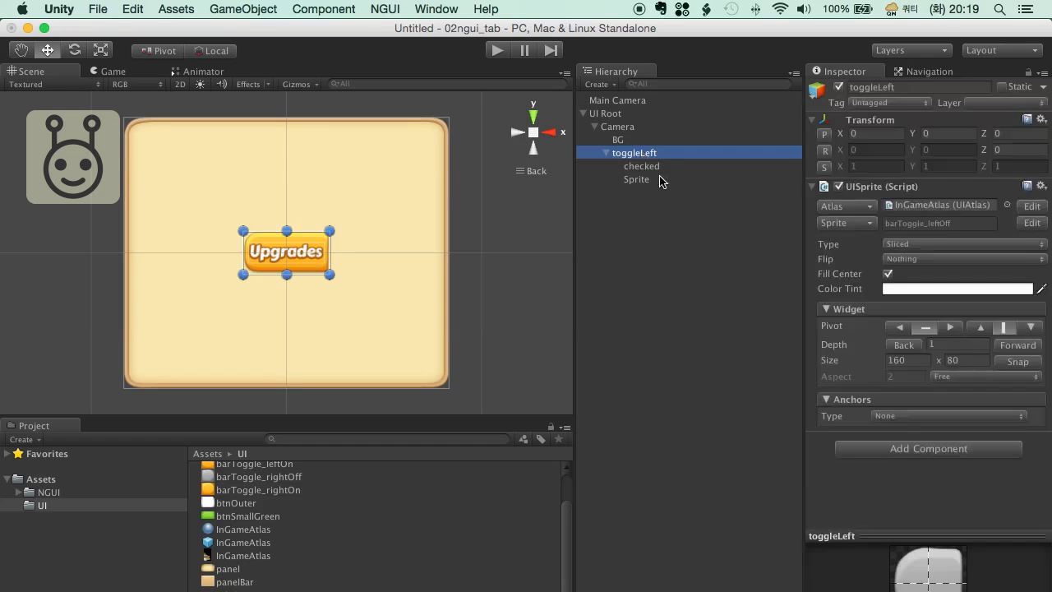
click(811, 186)
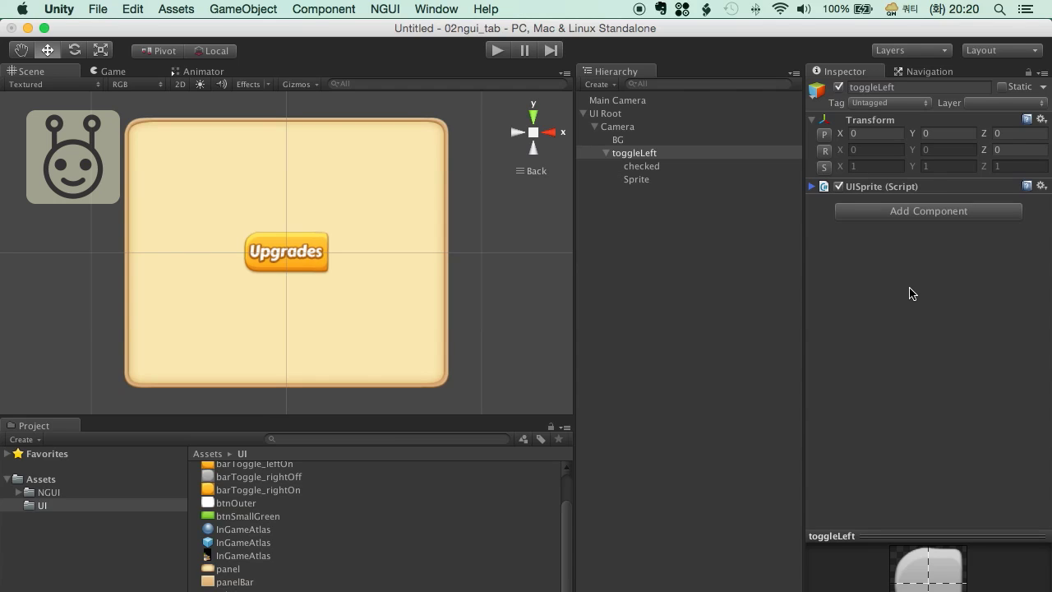
click(384, 9)
mouse_move(434, 61)
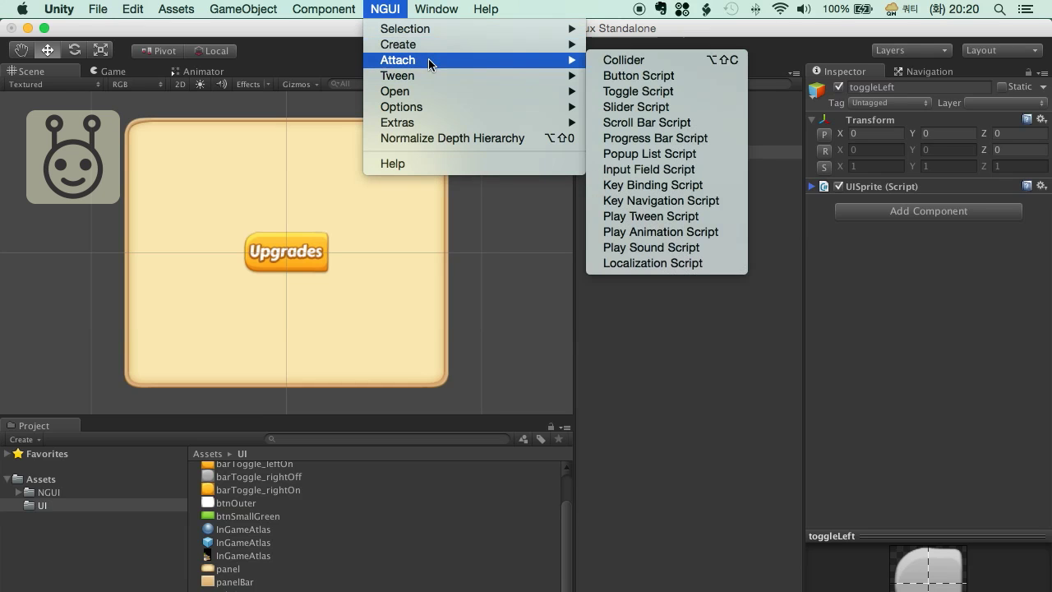
click(617, 57)
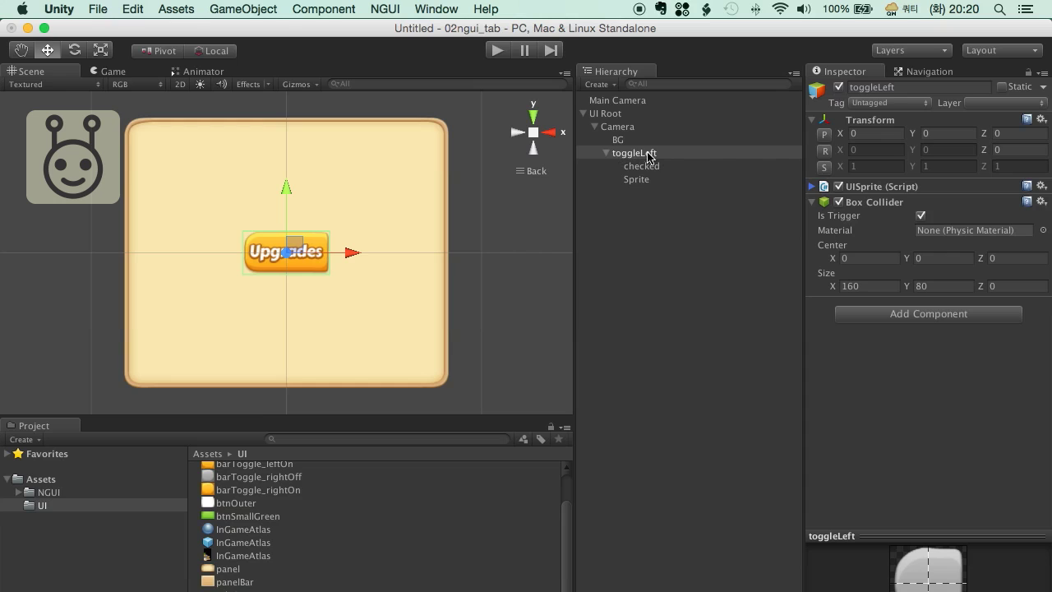
- Add an NGUI Toggle component to toggleLeft and assign its checked child as the state transition sprite
click(812, 202)
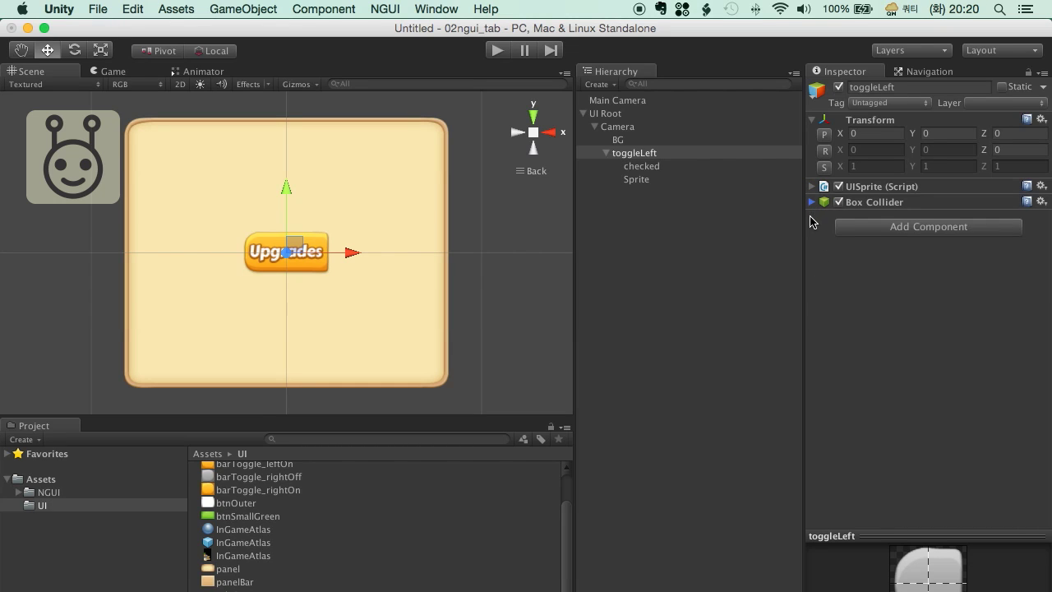
click(878, 228)
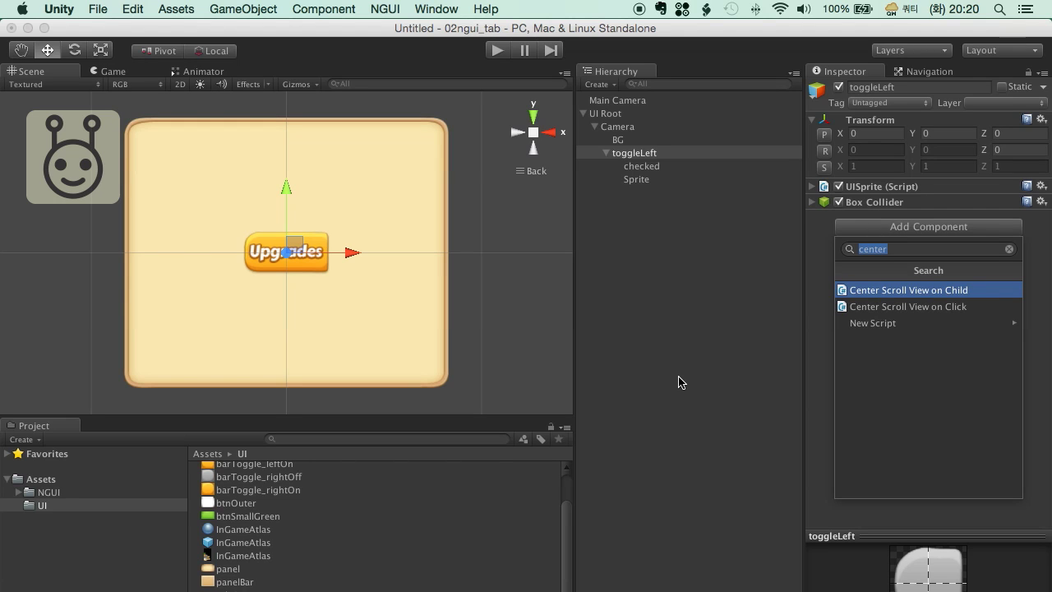
text(toggle)
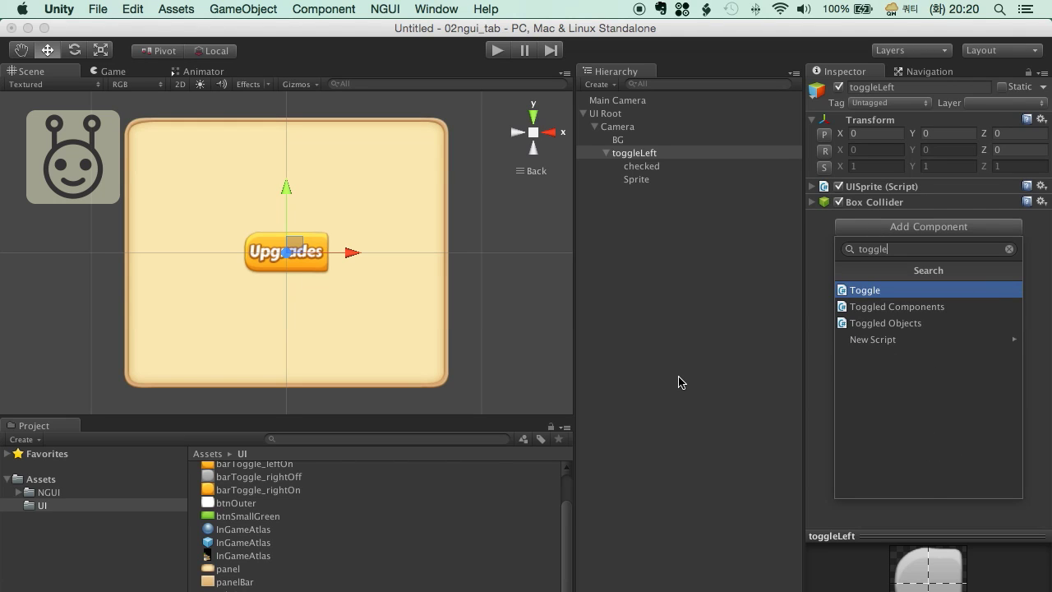
key(Return)
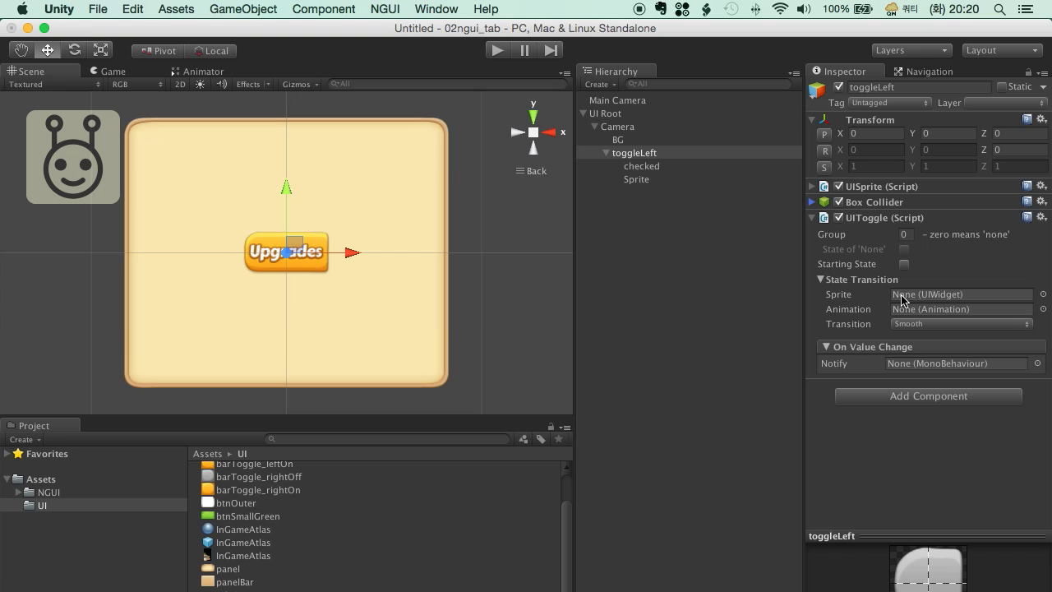
click(645, 168)
drag(646, 169, 934, 293)
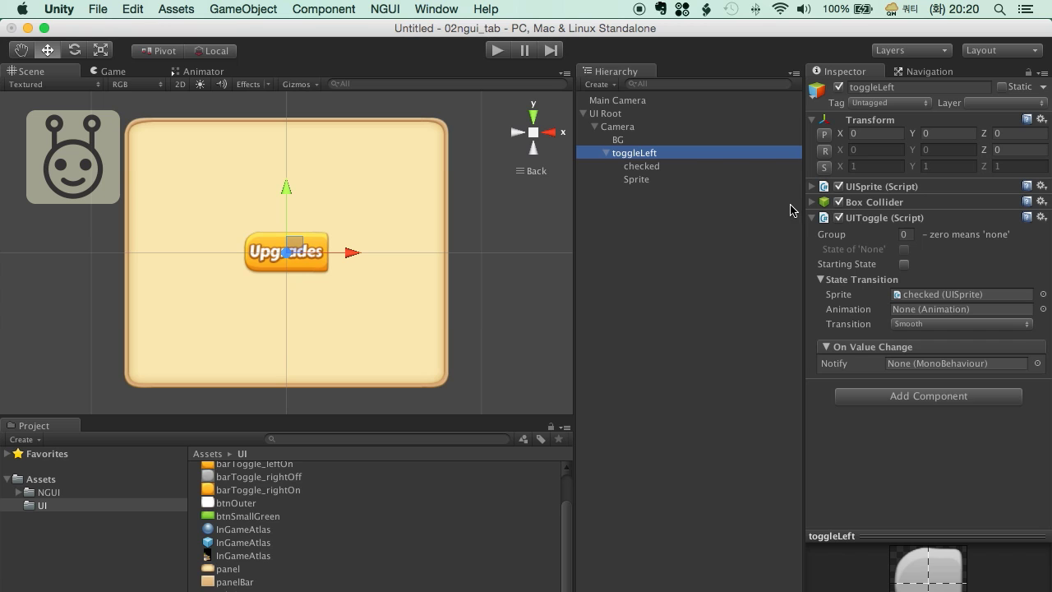
- Run the scene and switch the Upgrades tab on and off to test the toggle, then stop playback
click(491, 51)
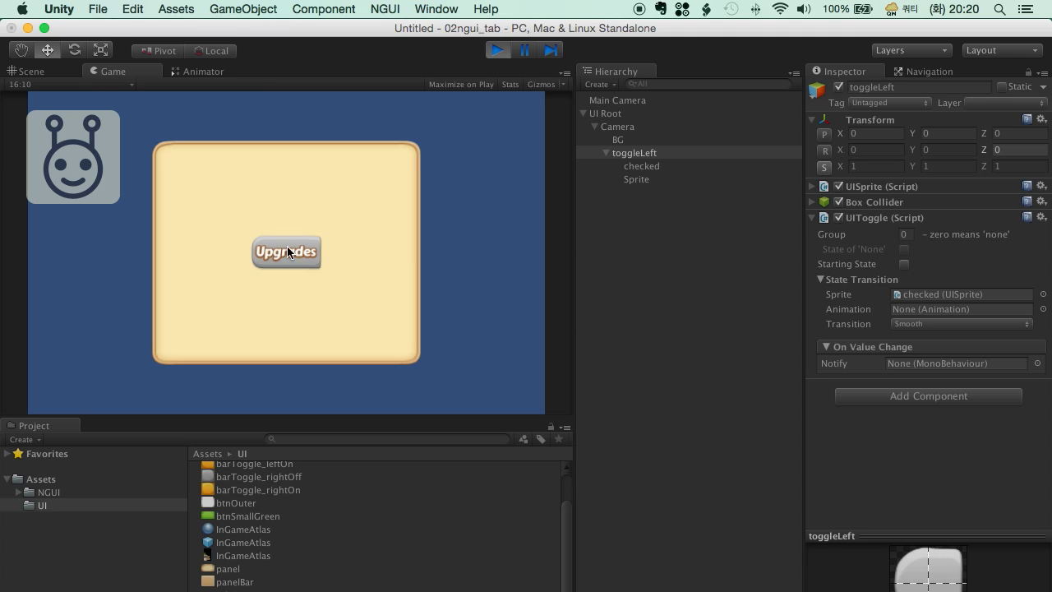
click(303, 252)
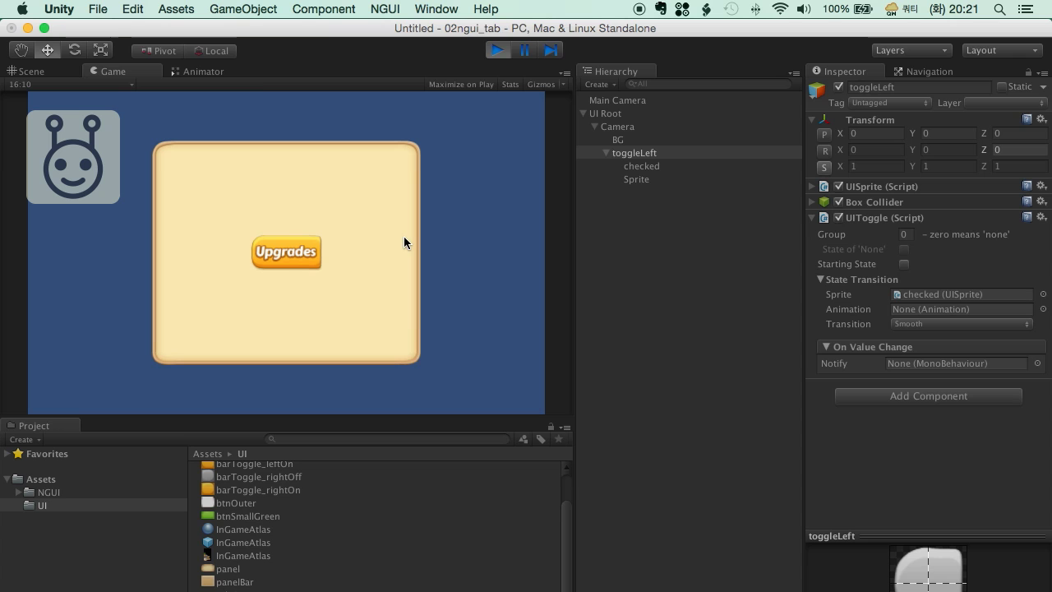
click(283, 247)
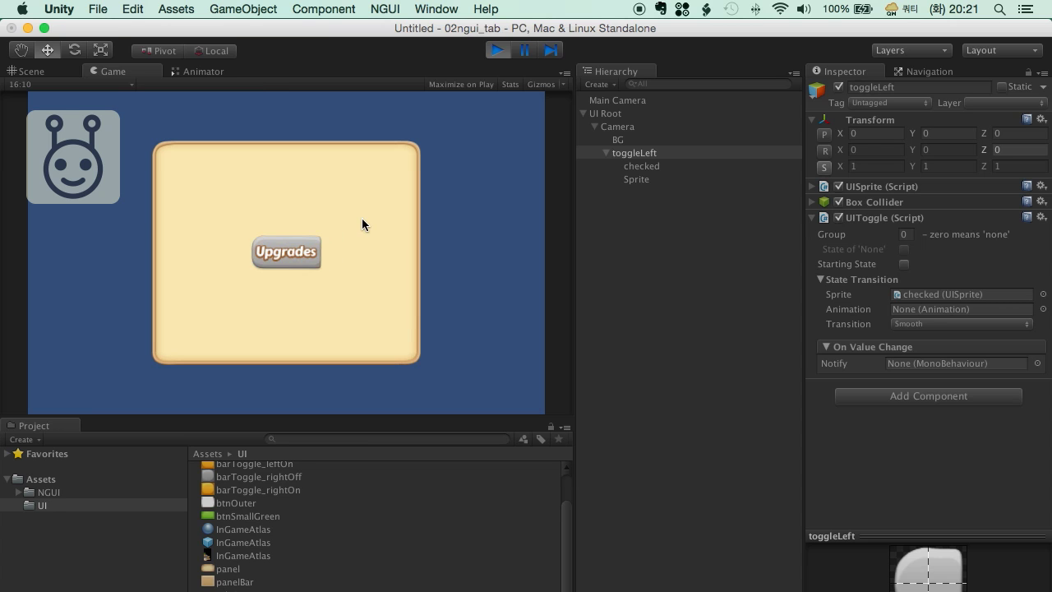
click(497, 50)
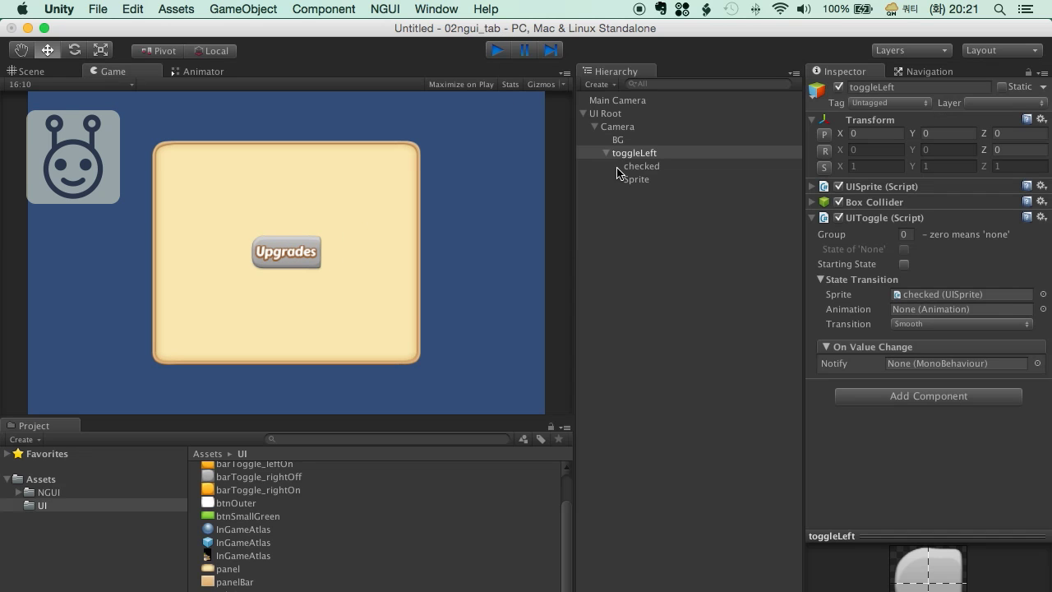
- Collapse toggleLeft in the object tree and duplicate it twice
click(617, 155)
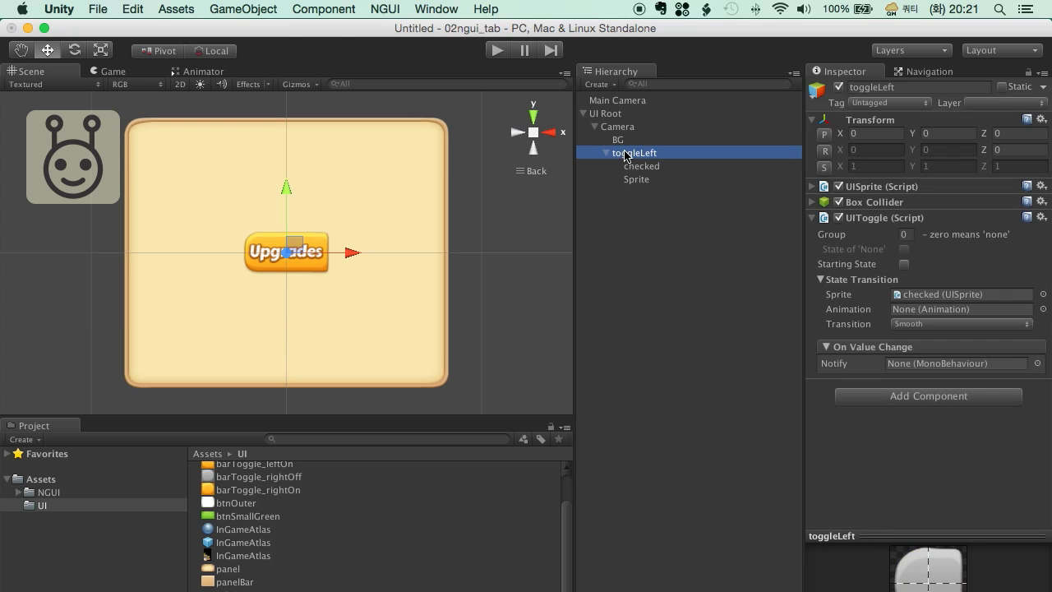
click(608, 153)
click(132, 9)
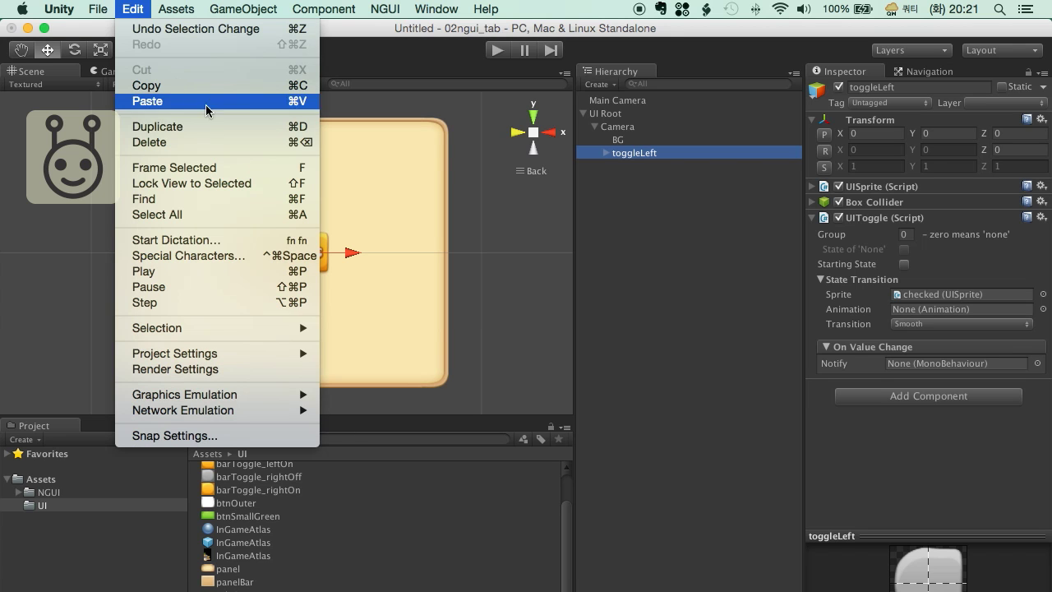
click(173, 126)
click(140, 9)
click(167, 129)
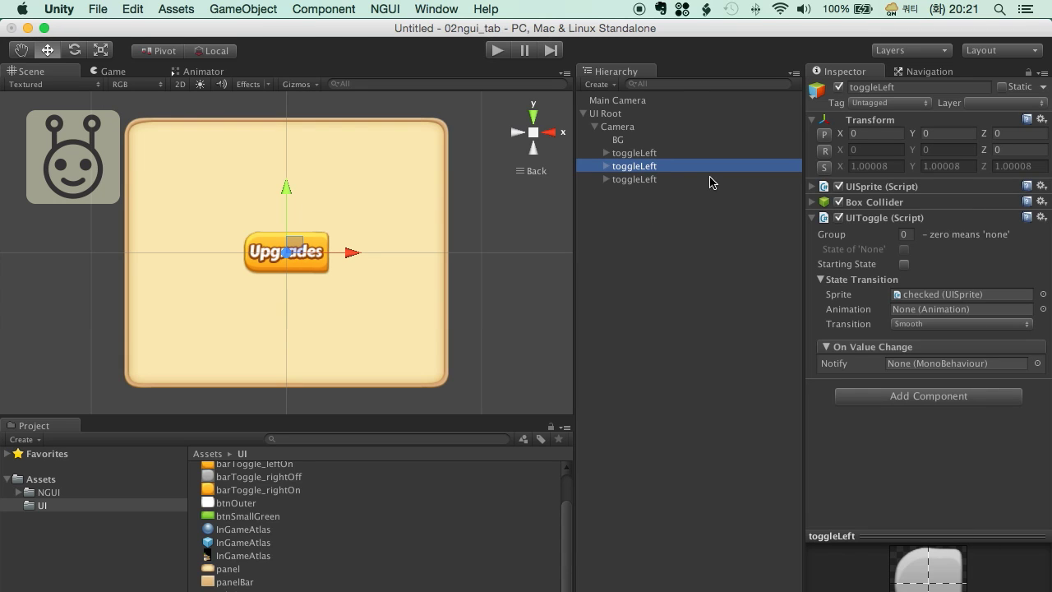
- Rename the two toggleLeft copies as toggleCenter and toggleRight
key(Return)
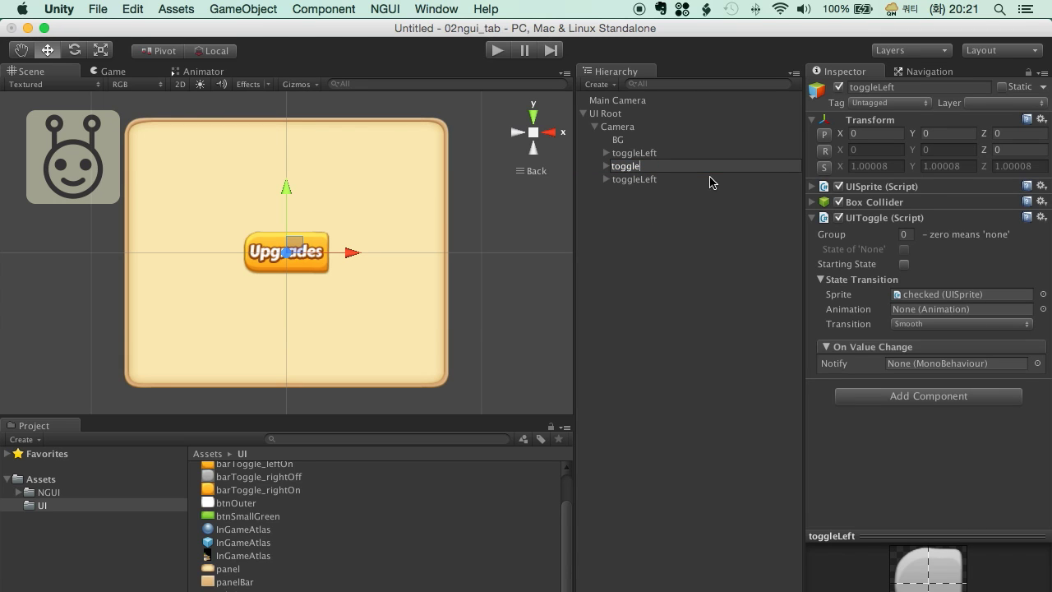
text(Center)
key(Return)
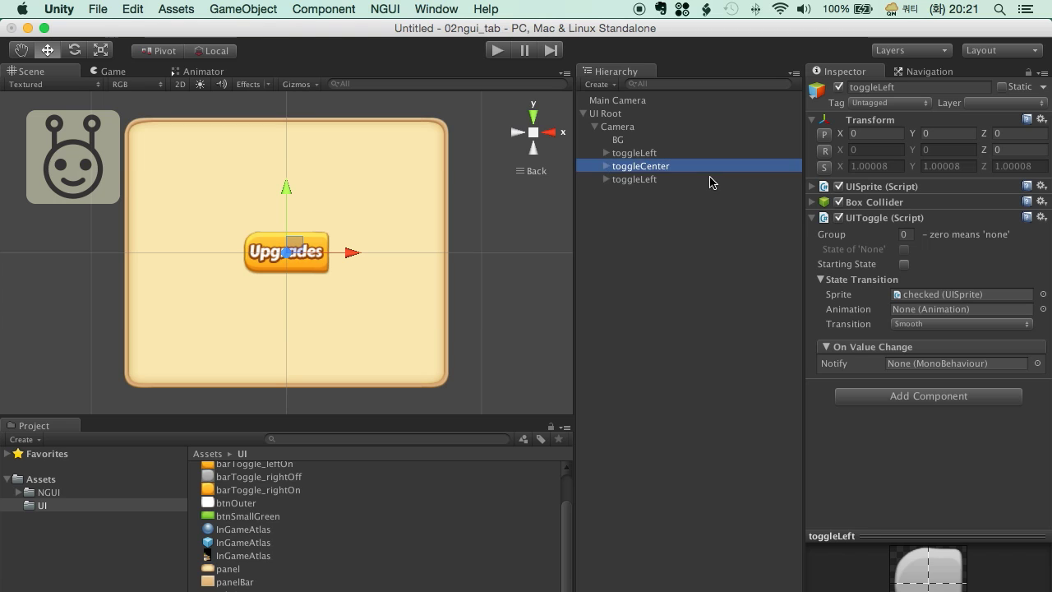
click(696, 179)
key(Return)
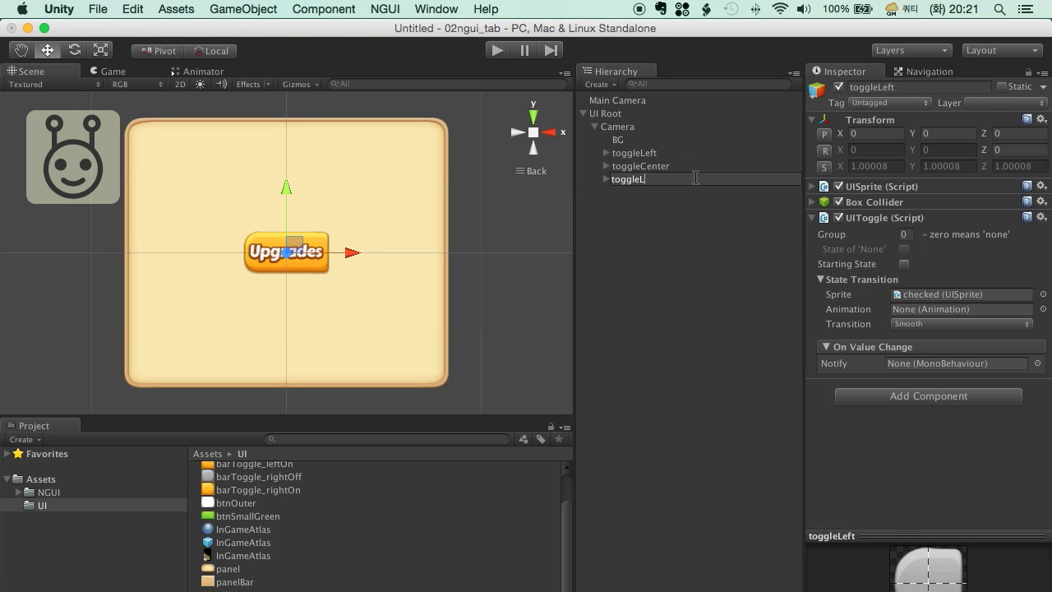
text(Right)
key(Return)
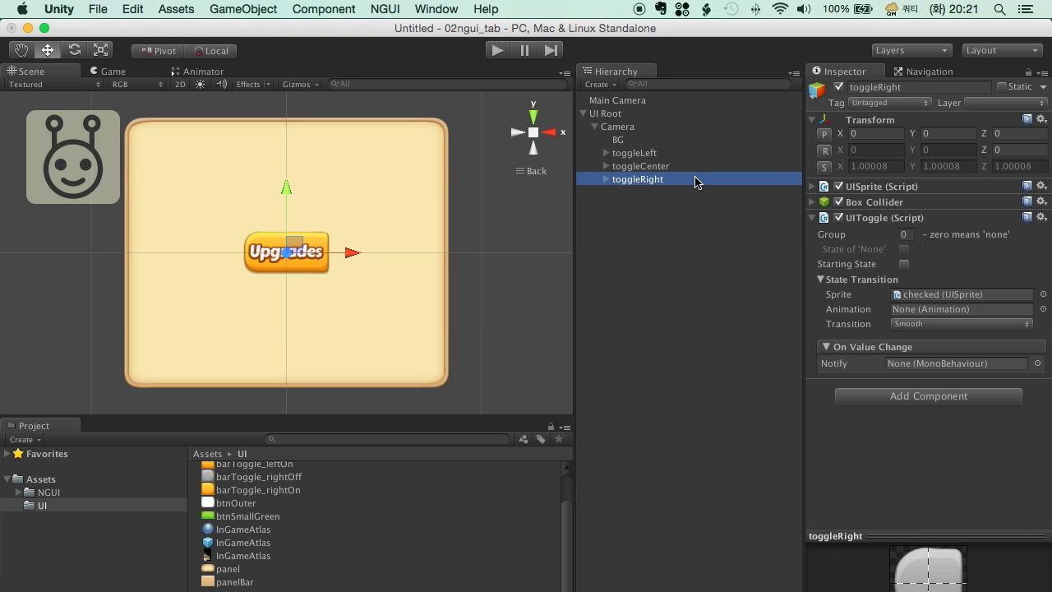
- Reset the scale of toggleRight and toggleCenter to 1 on all axes
click(824, 166)
click(642, 166)
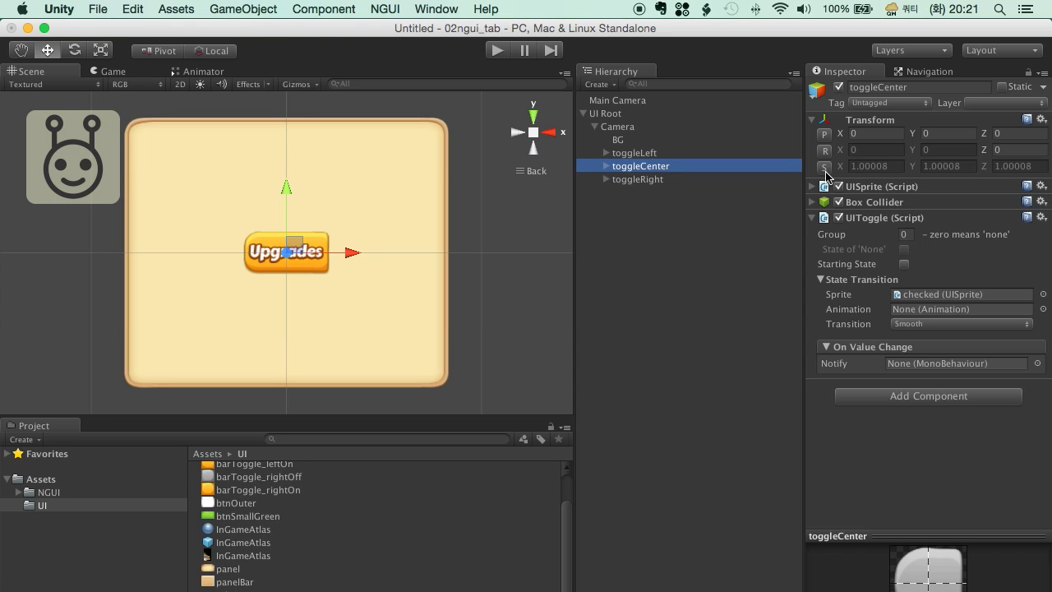
click(824, 166)
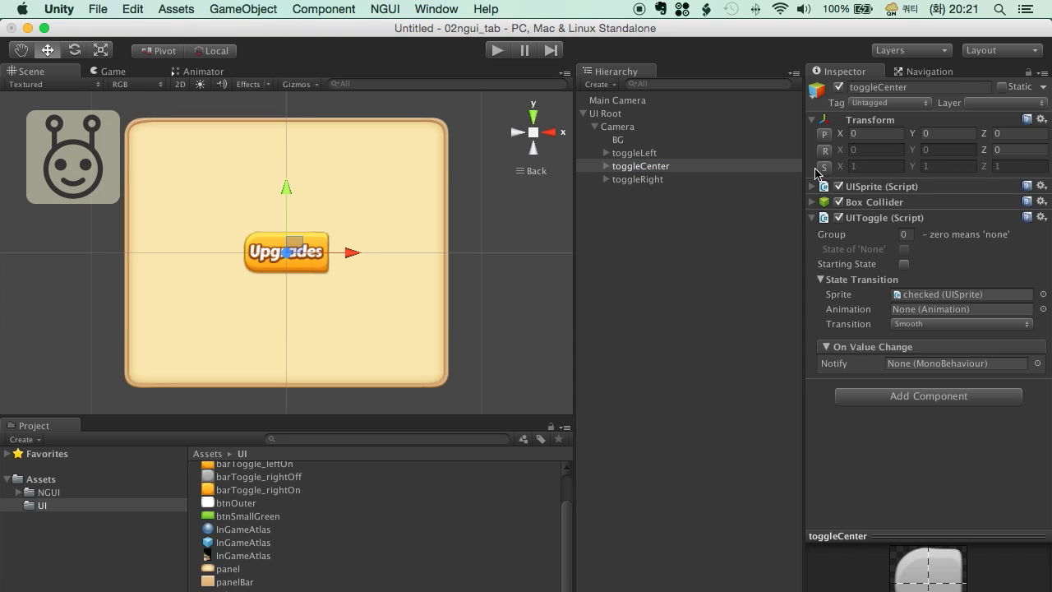
click(660, 178)
click(649, 166)
click(636, 179)
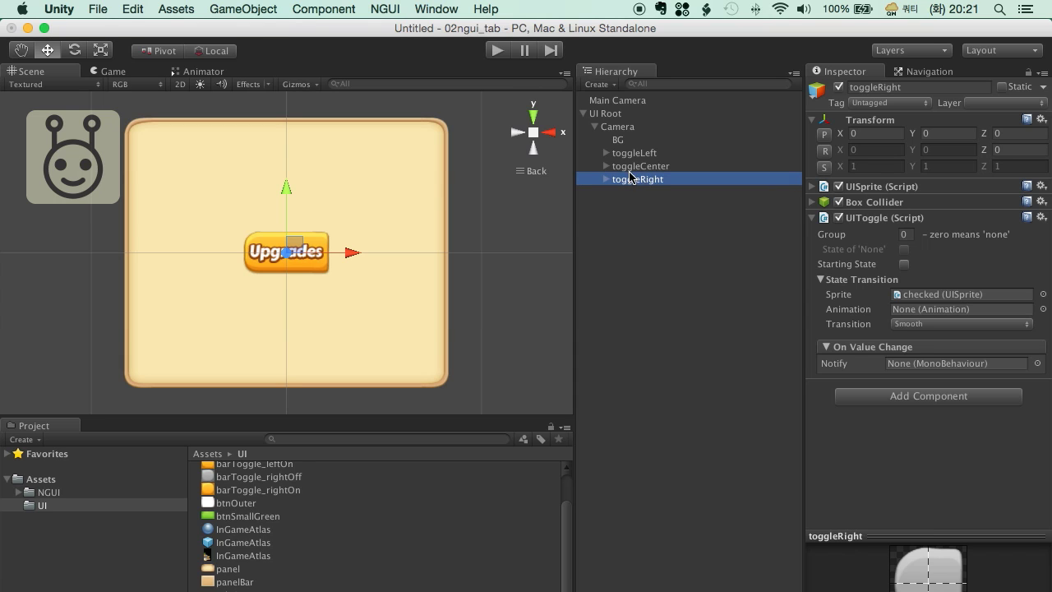
- Change toggleCenter's sprite image to barToggle_centerOff from InGameAtlas
click(605, 167)
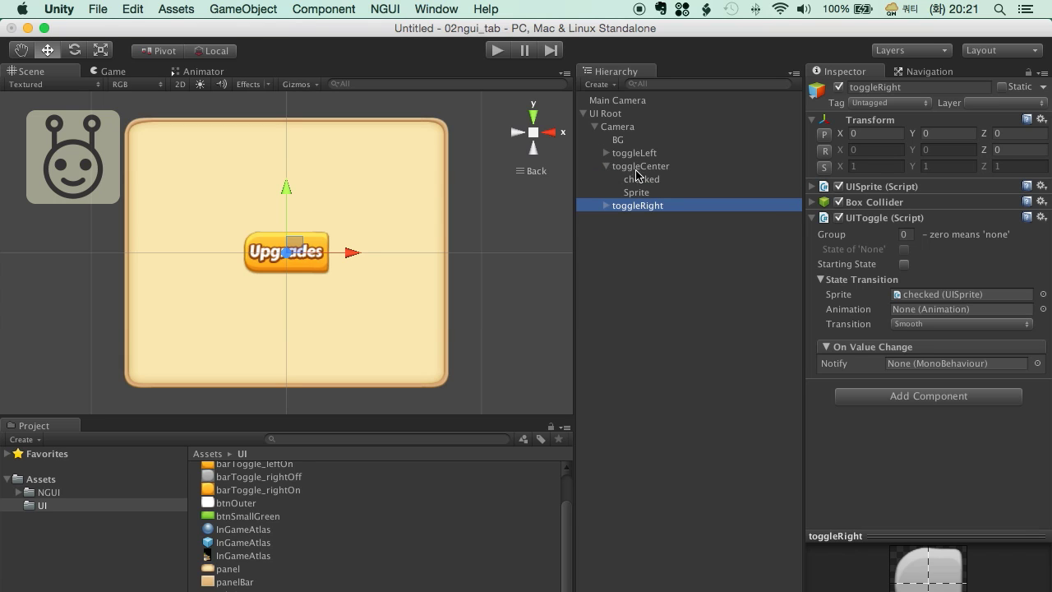
click(641, 168)
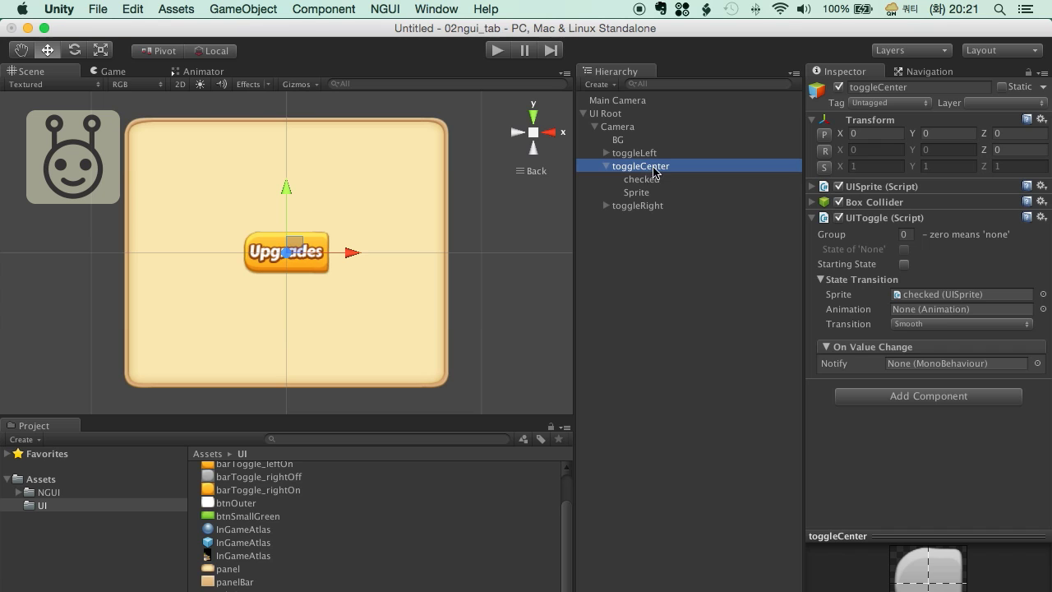
click(813, 186)
click(852, 229)
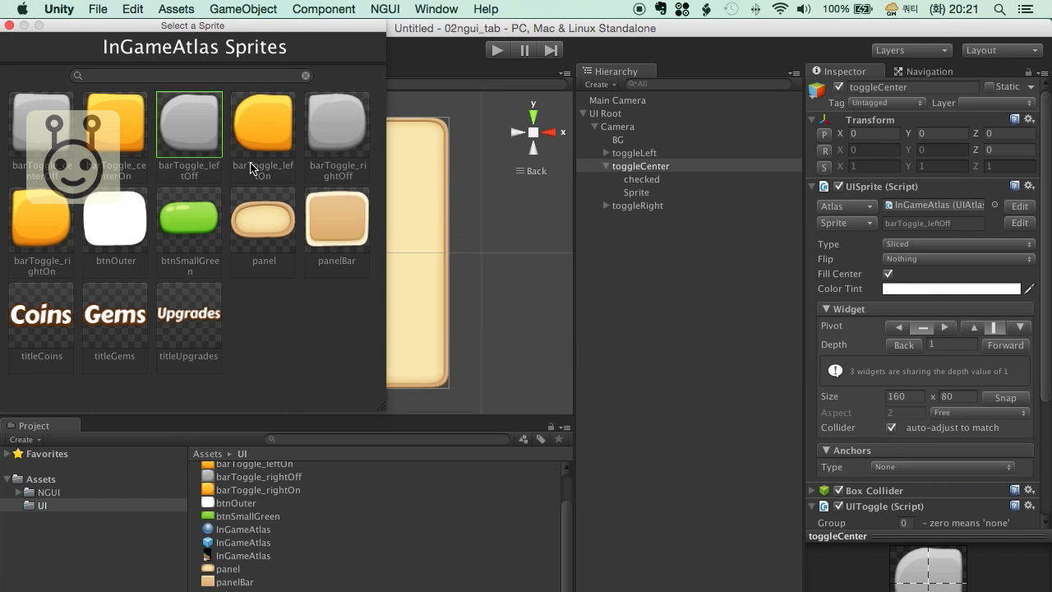
click(28, 130)
click(9, 25)
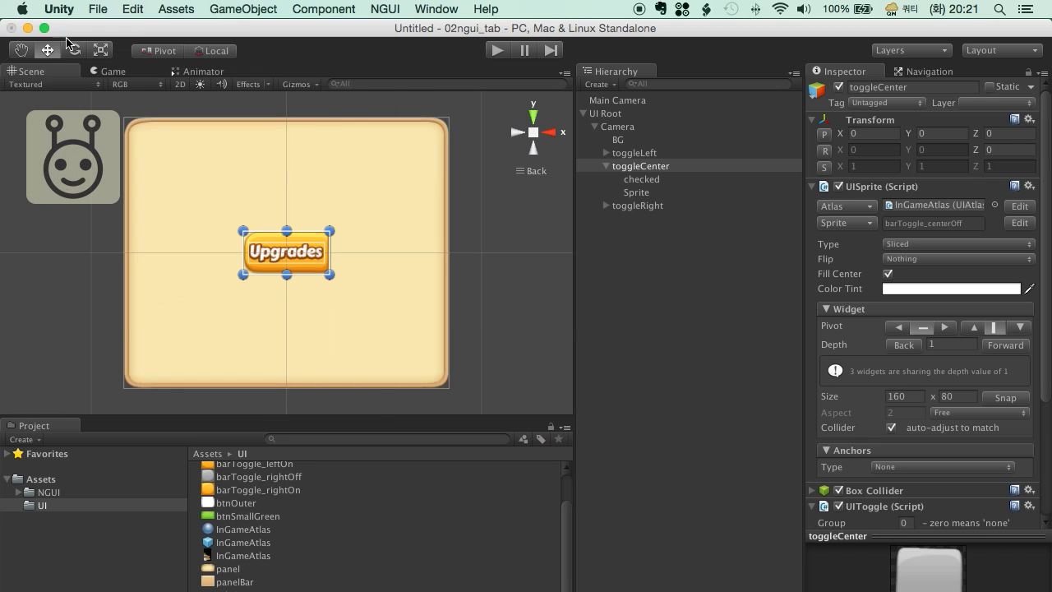
- Change the sprite image of toggleCenter's checked child to barToggle_centerOn
click(654, 180)
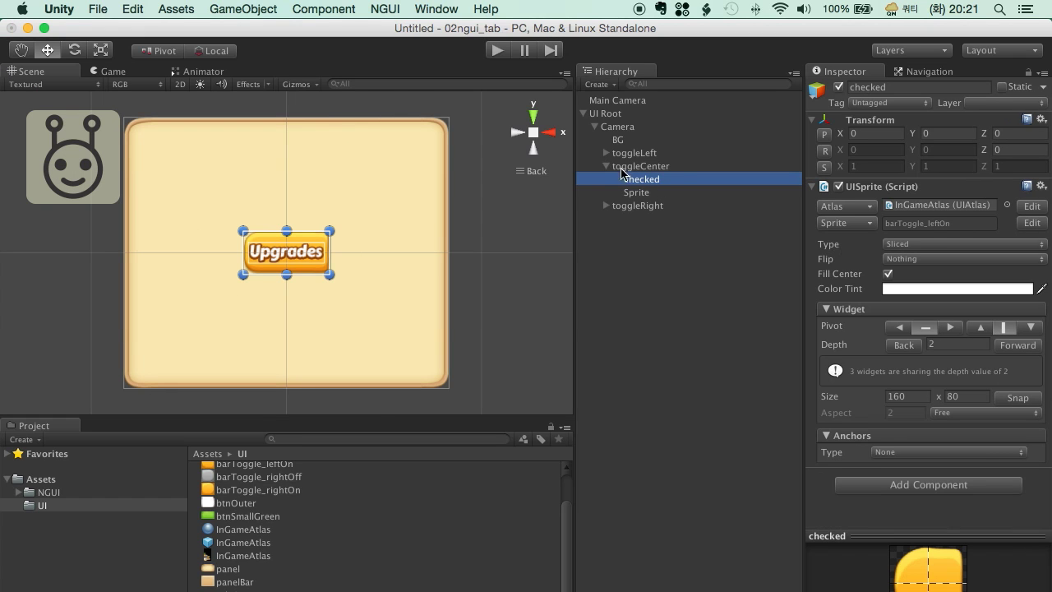
click(819, 226)
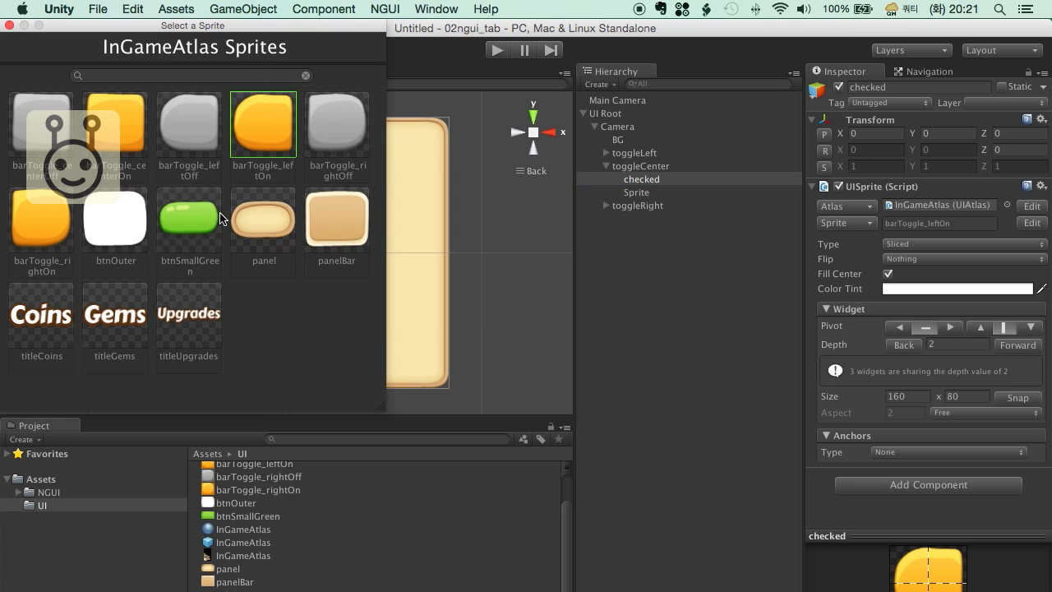
click(121, 125)
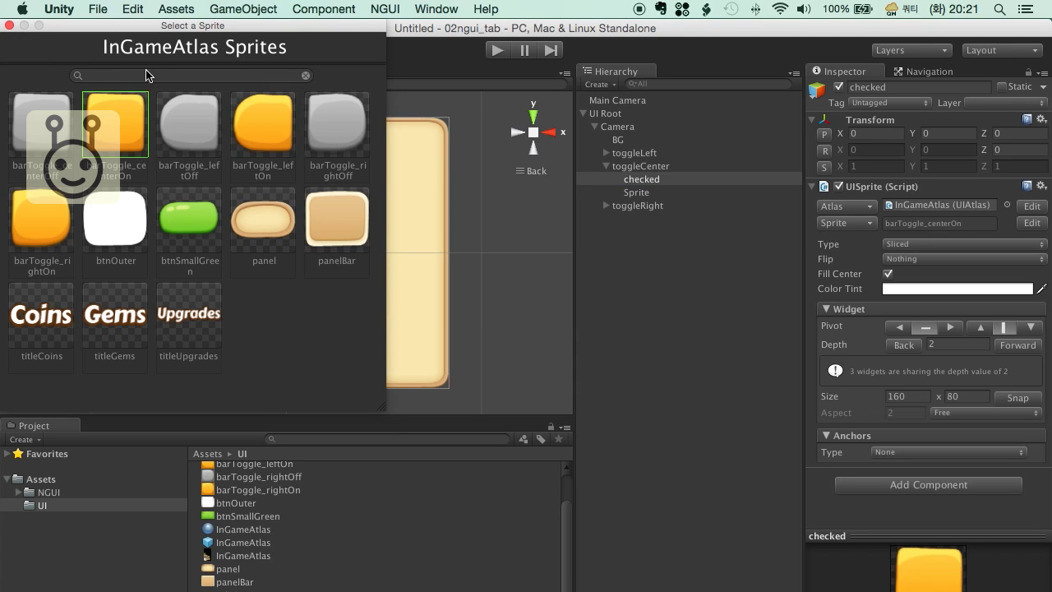
click(9, 25)
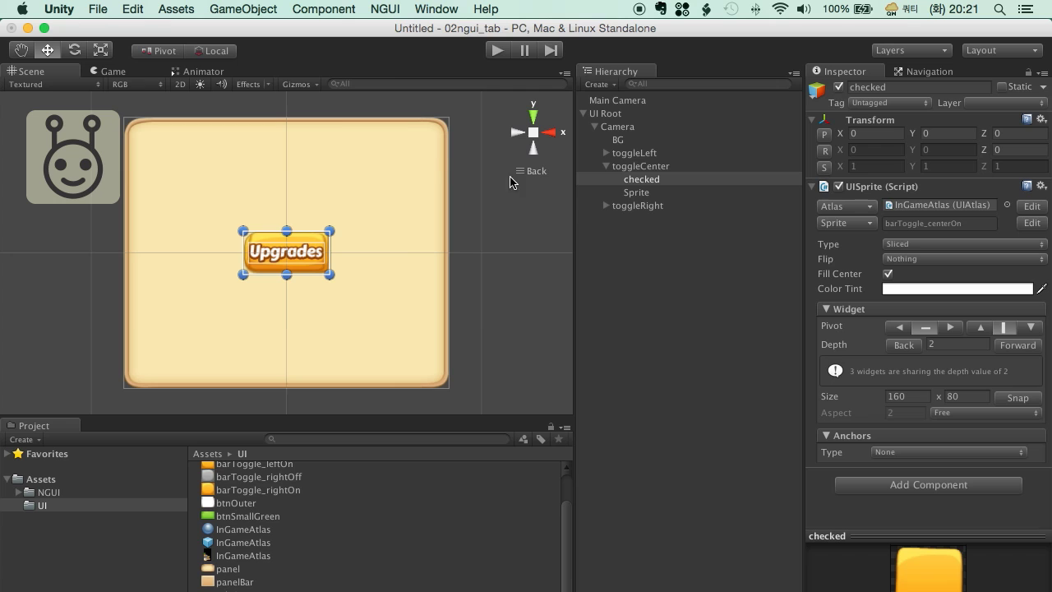
- Set the barToggle_centerOff sprite's borders in the atlas to left 31, right 32, bottom 31 and top 32
click(641, 167)
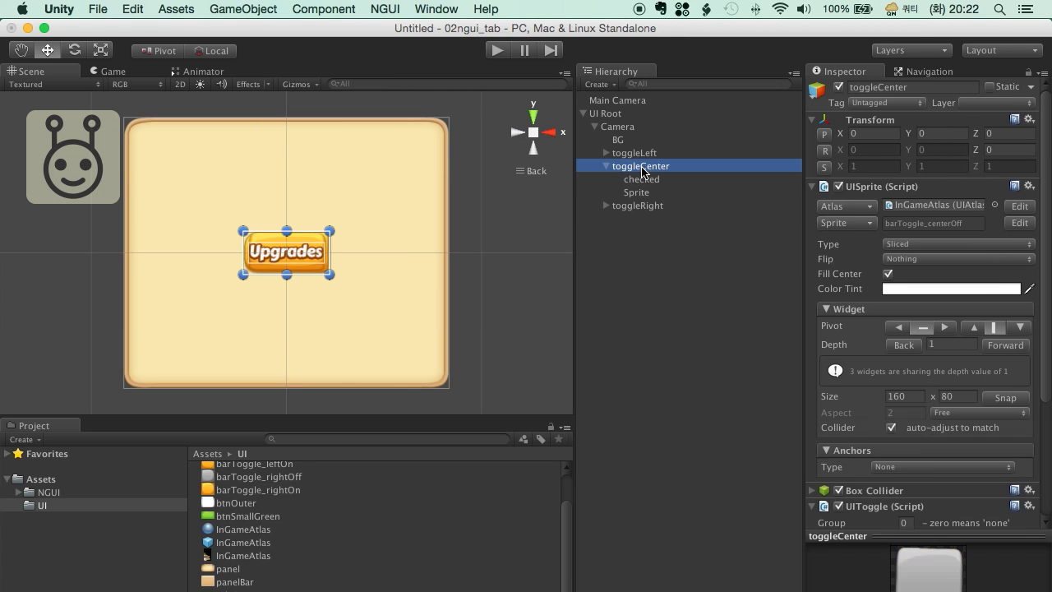
click(1021, 224)
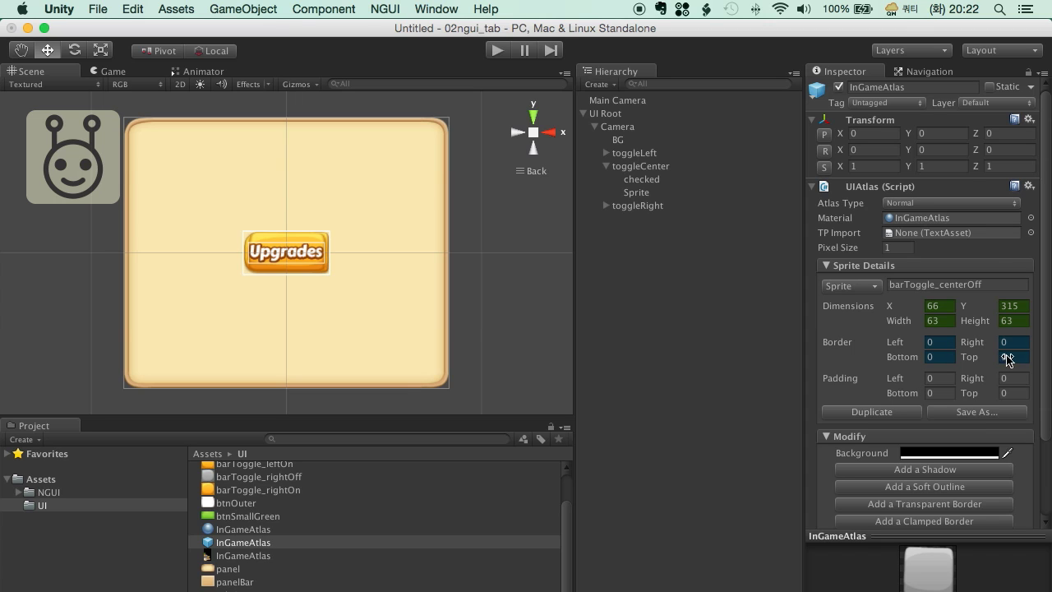
click(943, 341)
text(31)
key(Tab)
text(3)
key(Tab)
text(31)
key(Tab)
text(32)
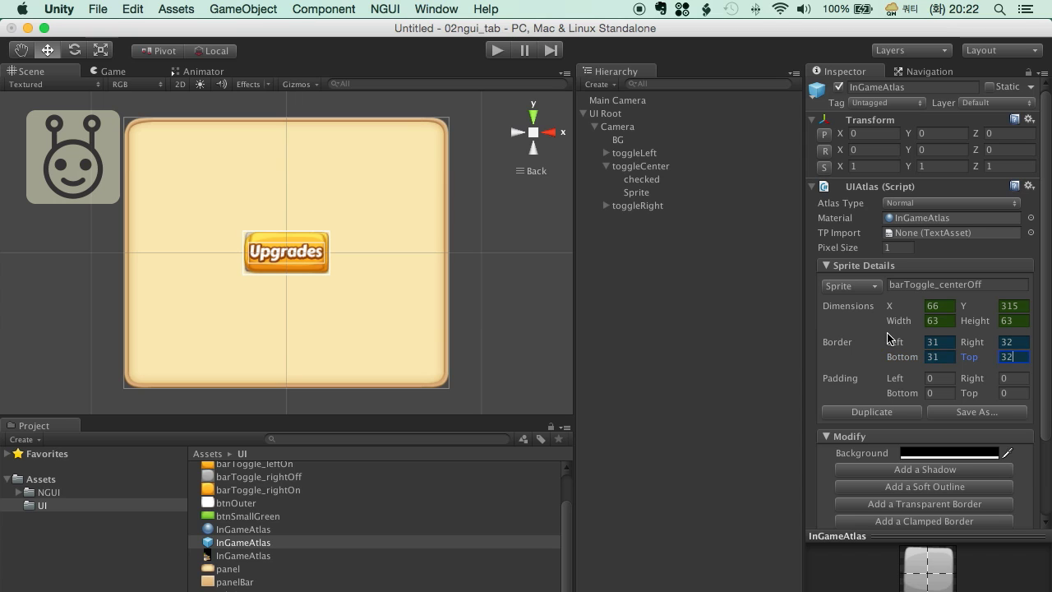
- Set the barToggle_centerOn sprite's borders to left 31, right 32, bottom 31 and top 32, and reselect toggleCenter
click(639, 180)
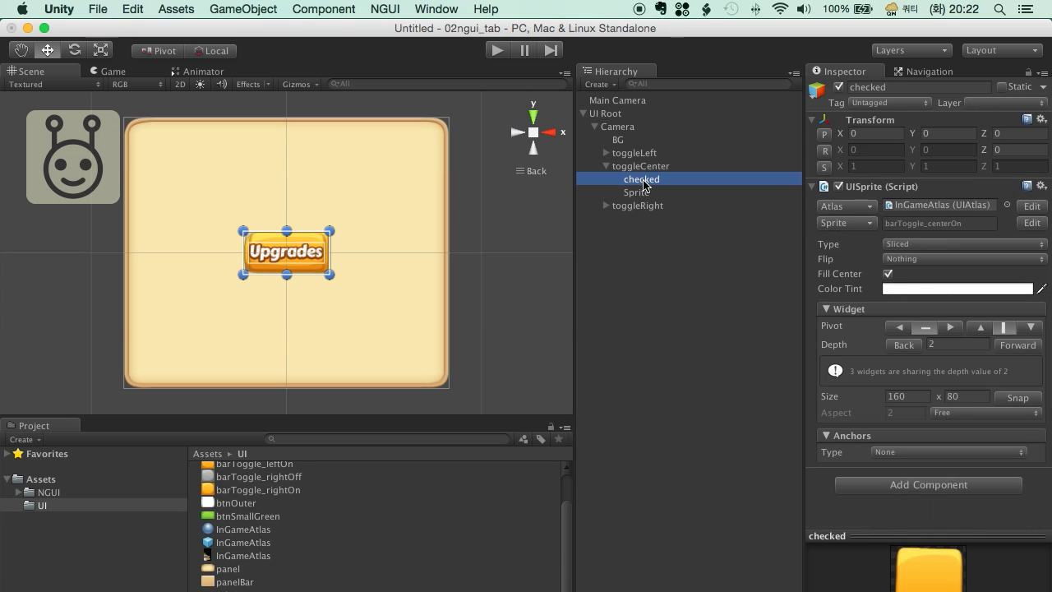
click(1037, 226)
click(941, 342)
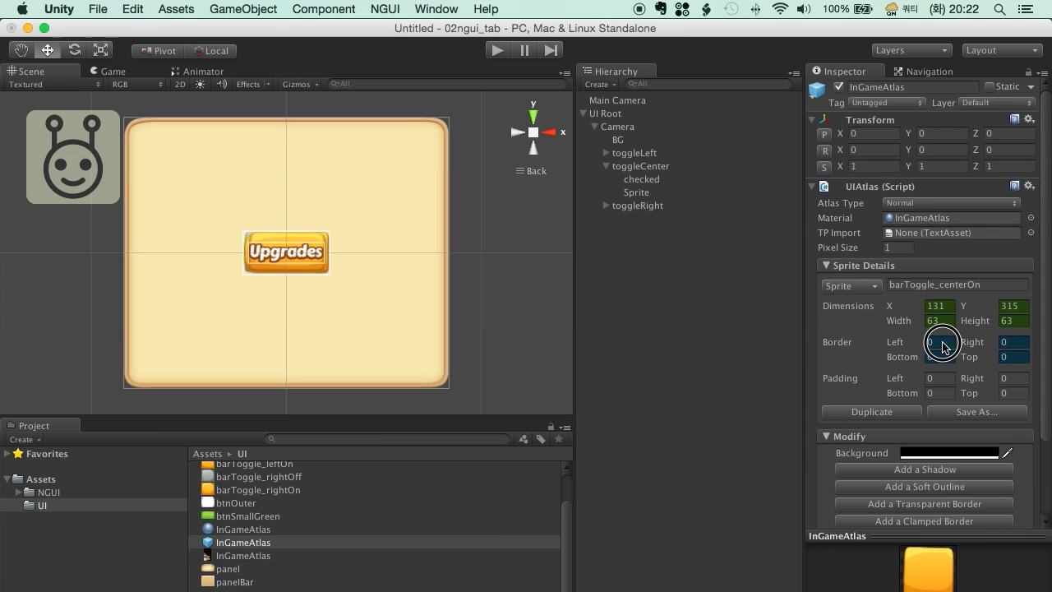
text(31)
key(Tab)
text(32)
key(Tab)
text(31)
key(Tab)
text(32)
scroll(910, 422, down, 3)
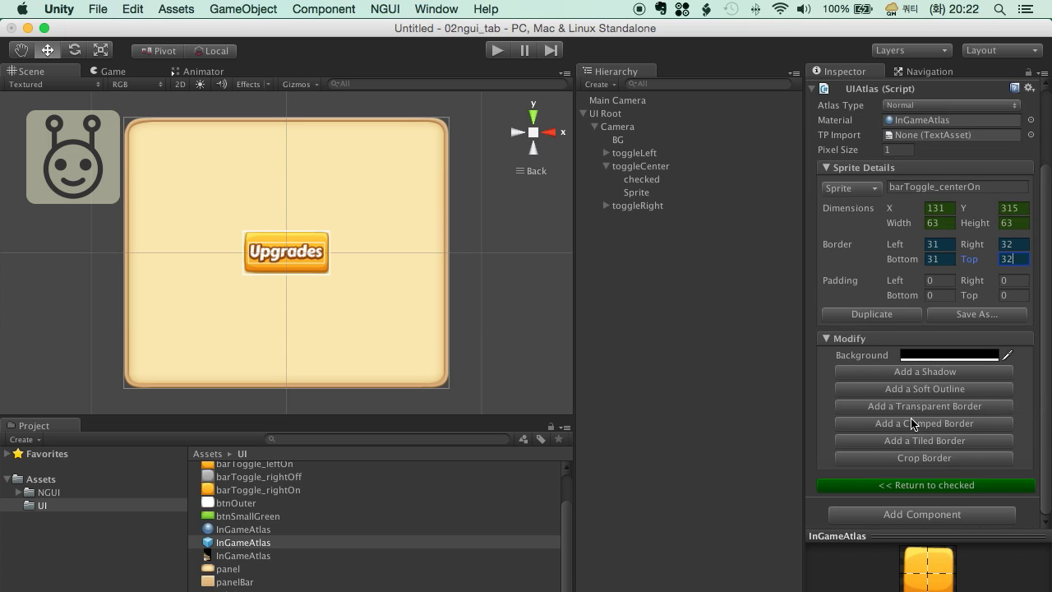
click(962, 484)
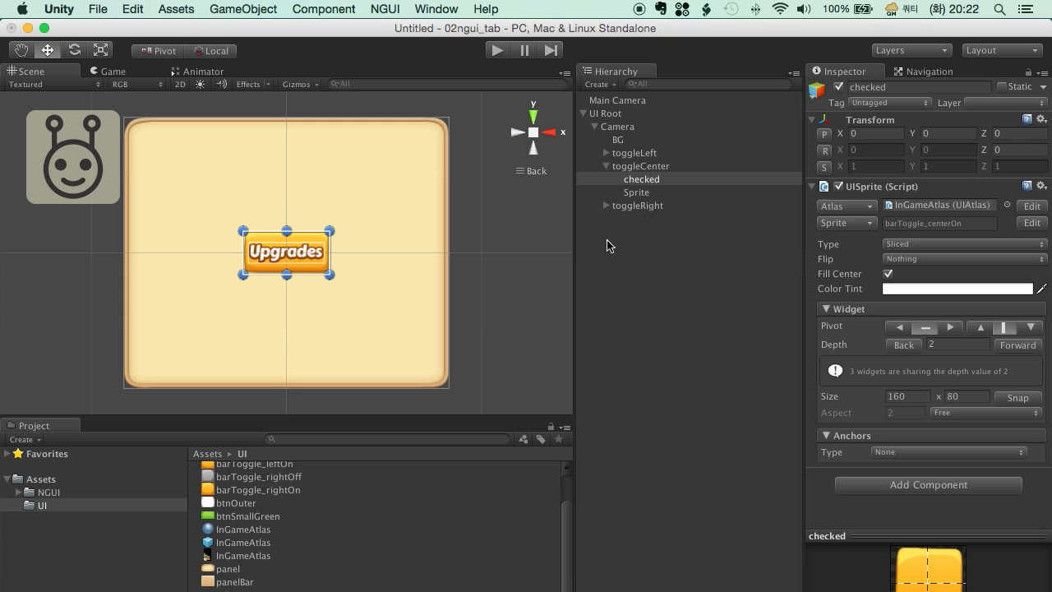
click(582, 266)
click(639, 170)
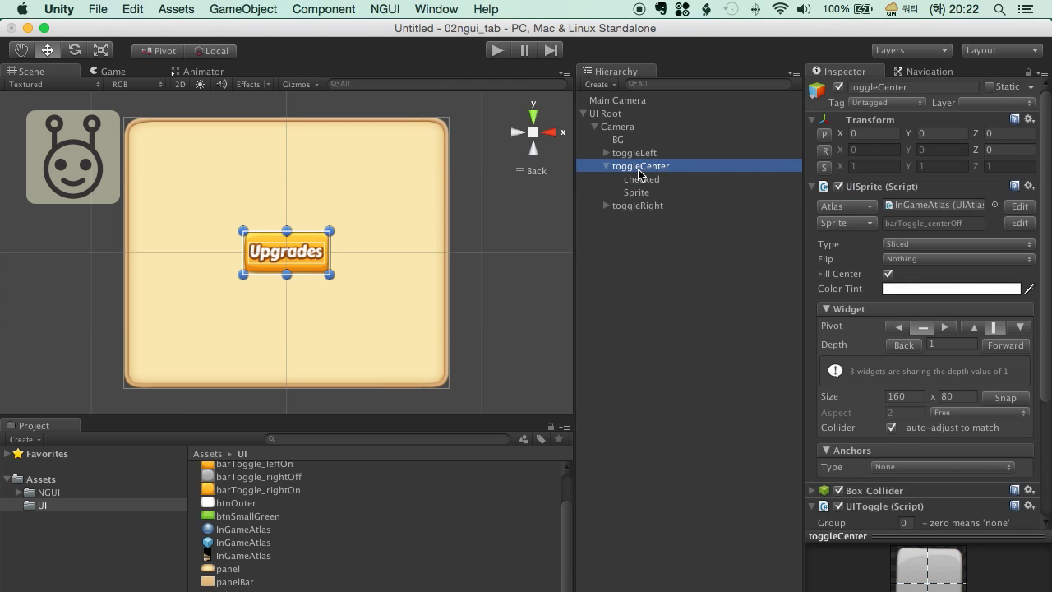
- Change toggleRight's sprite image to barToggle_rightOff from InGameAtlas
click(636, 205)
click(605, 205)
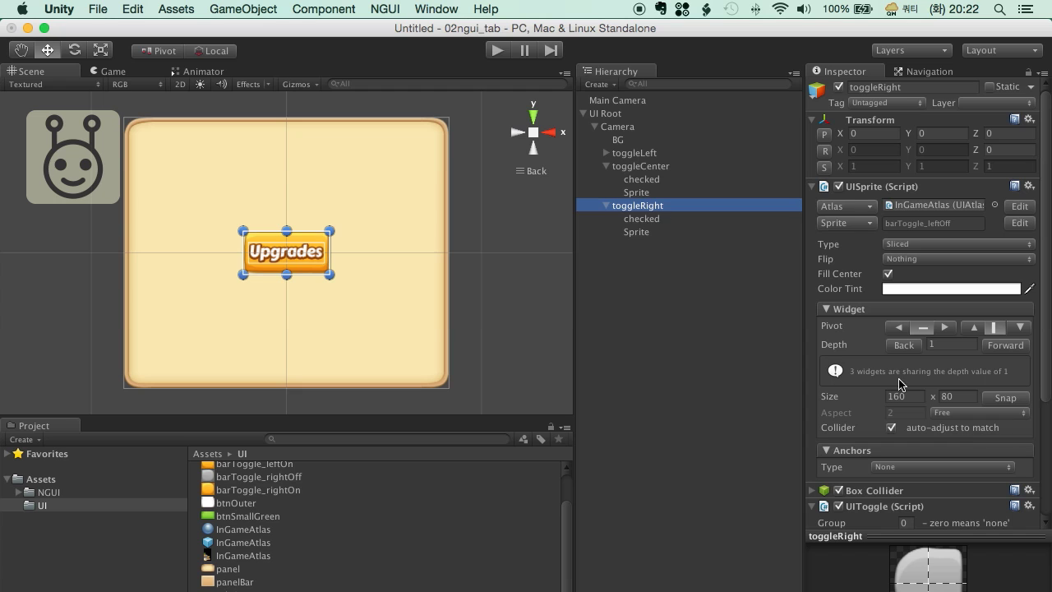
click(846, 223)
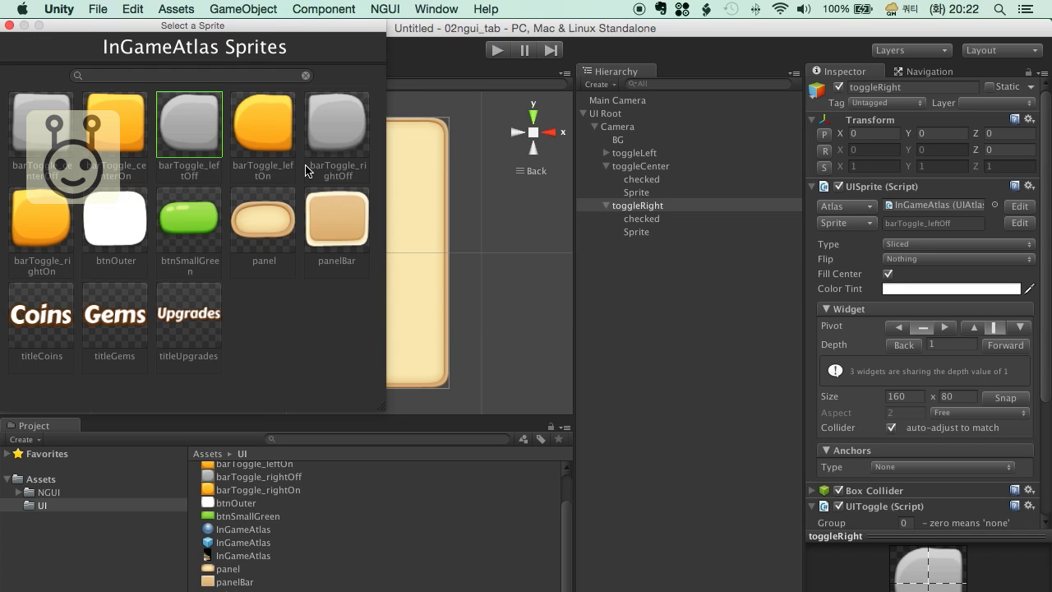
click(332, 125)
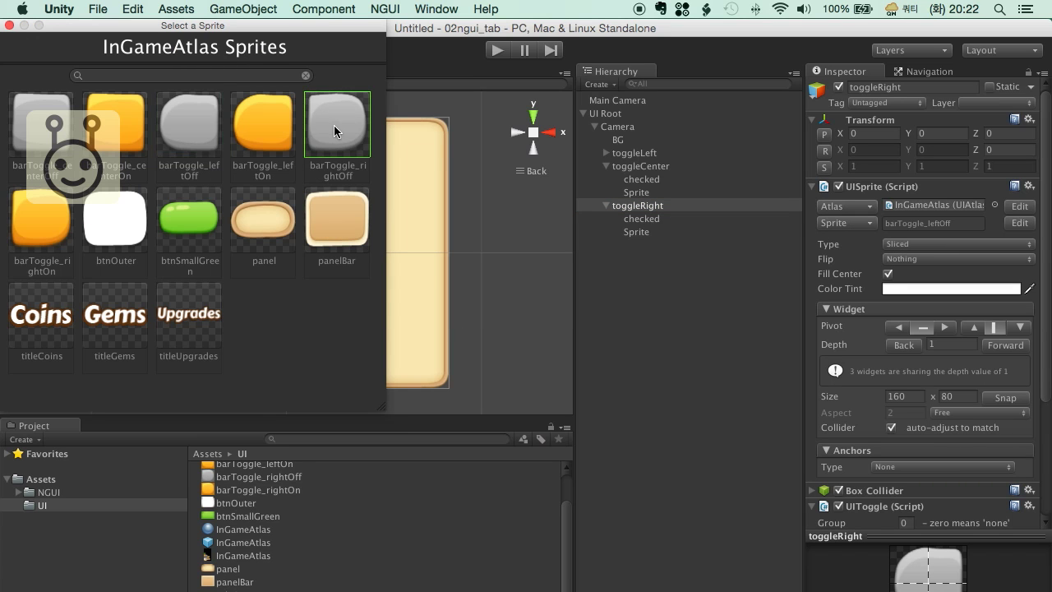
- Change the sprite image of toggleRight's checked child to barToggle_rightOn
click(638, 221)
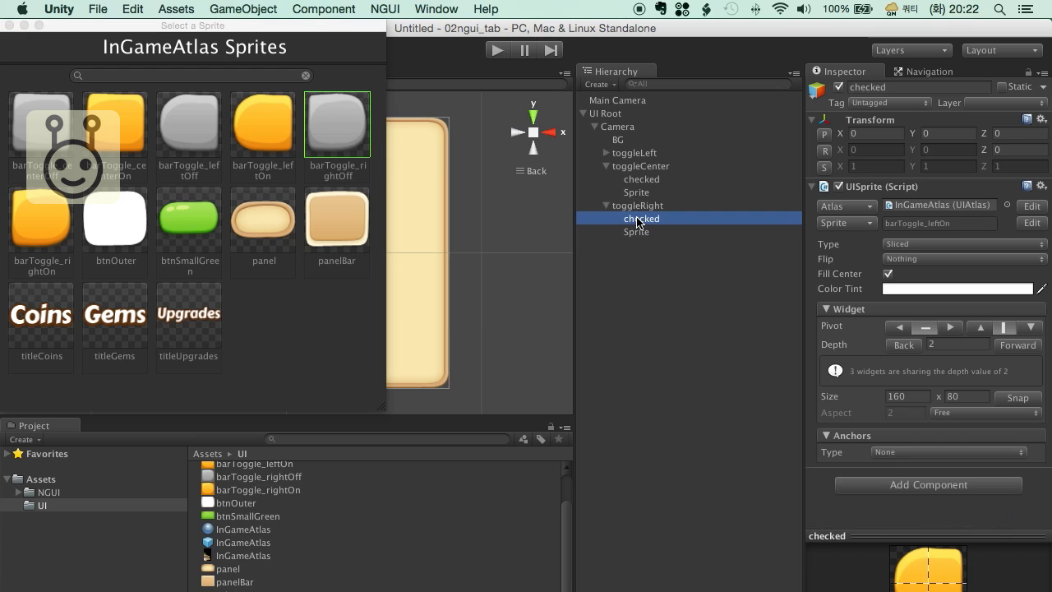
click(10, 26)
click(846, 223)
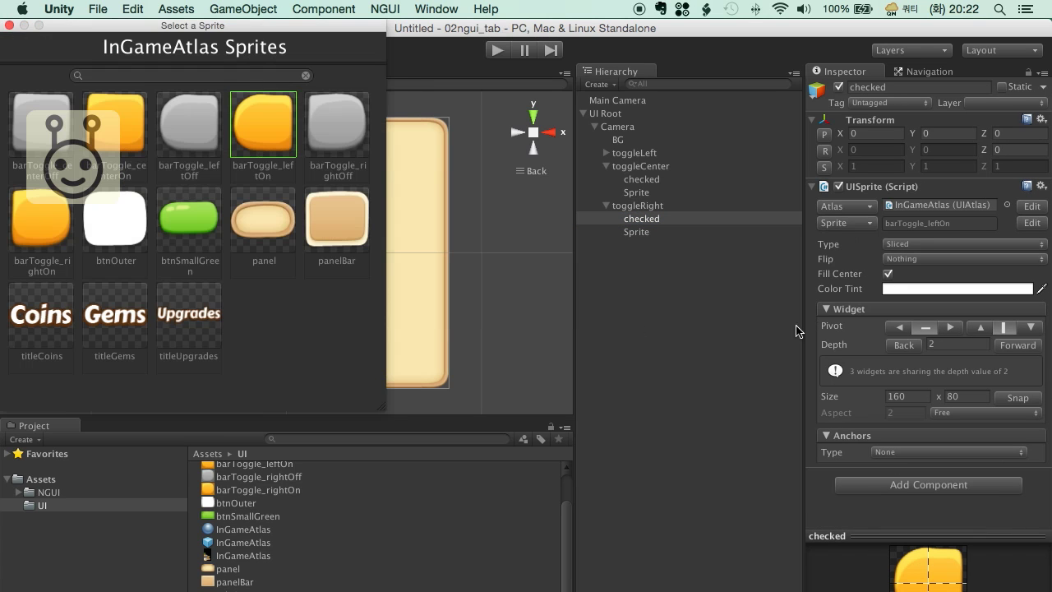
click(28, 232)
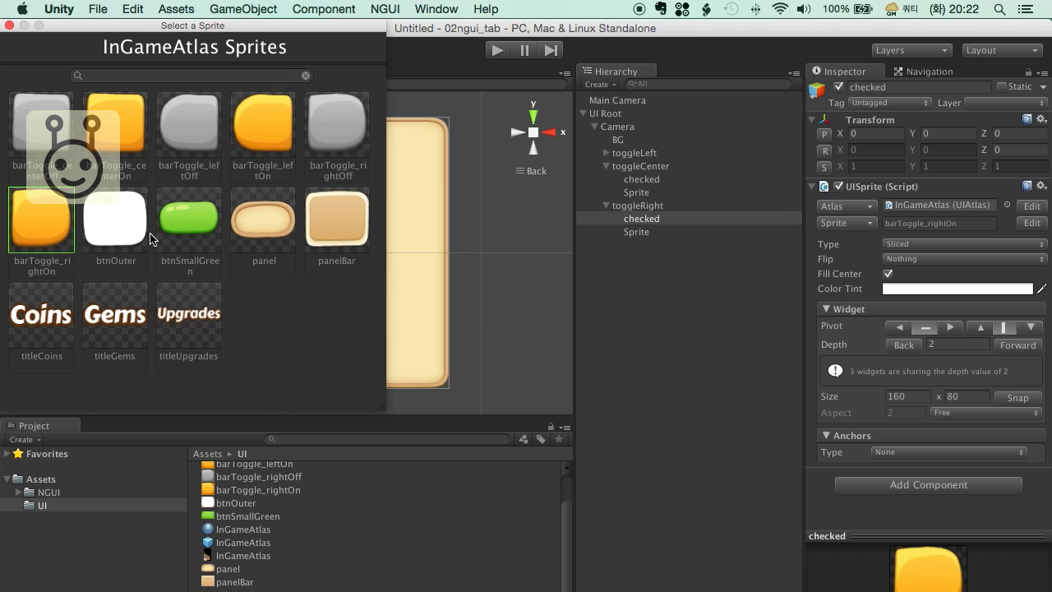
click(10, 25)
super+click(645, 216)
click(645, 217)
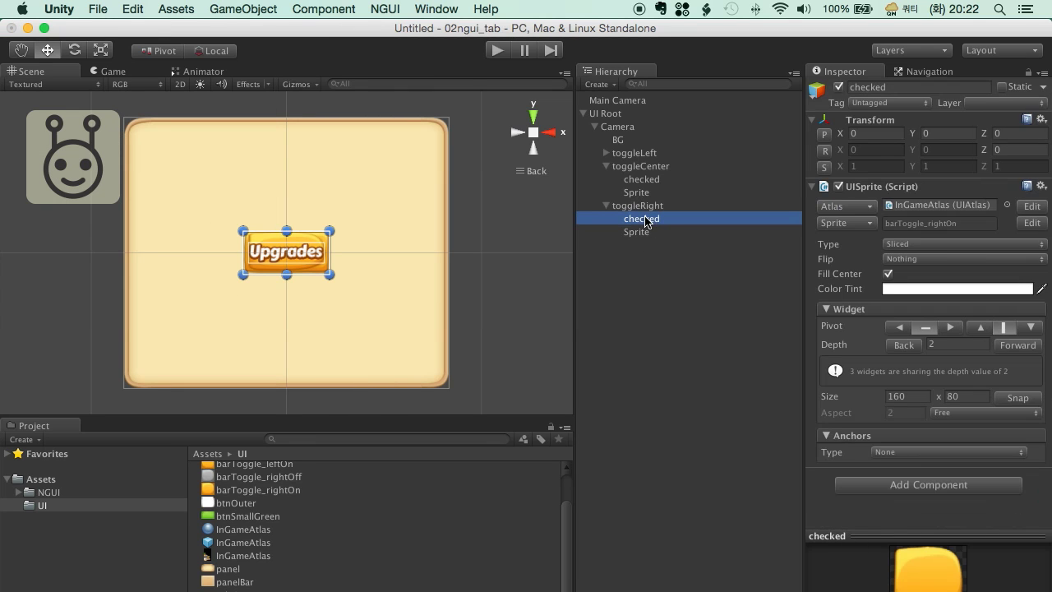
- Set the barToggle_rightOff sprite's borders in the atlas to left 31, right 32, bottom 31 and top 31
click(646, 206)
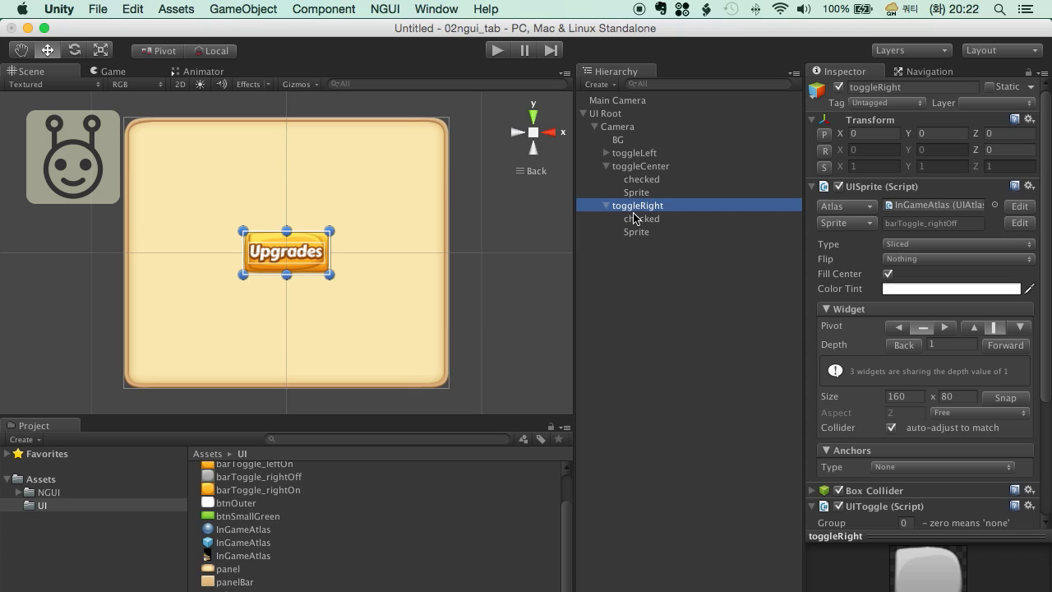
click(1018, 225)
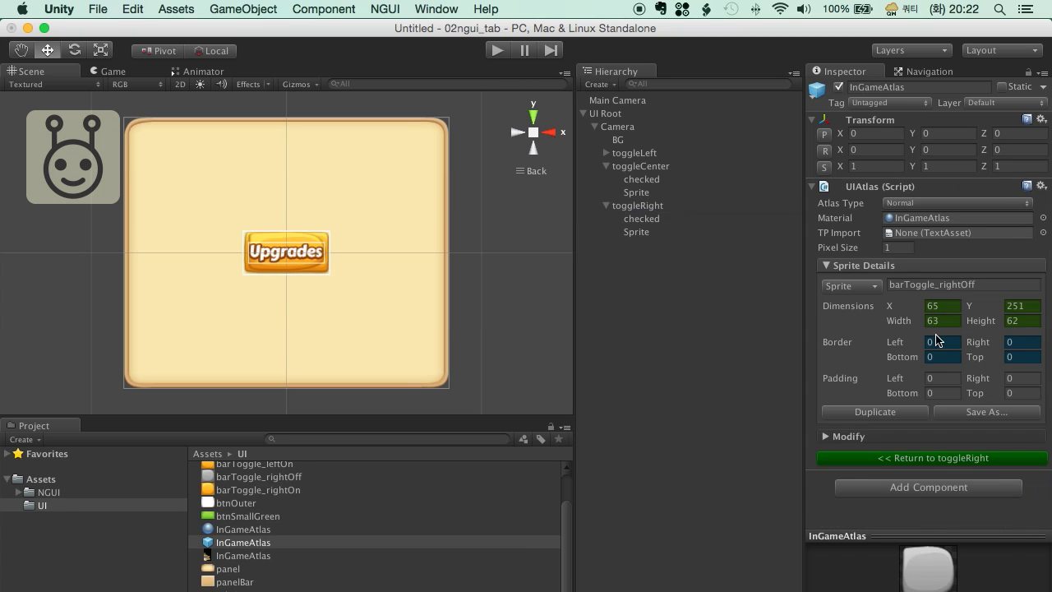
click(940, 345)
text(31)
key(Tab)
text(32)
key(Tab)
text(31)
key(Tab)
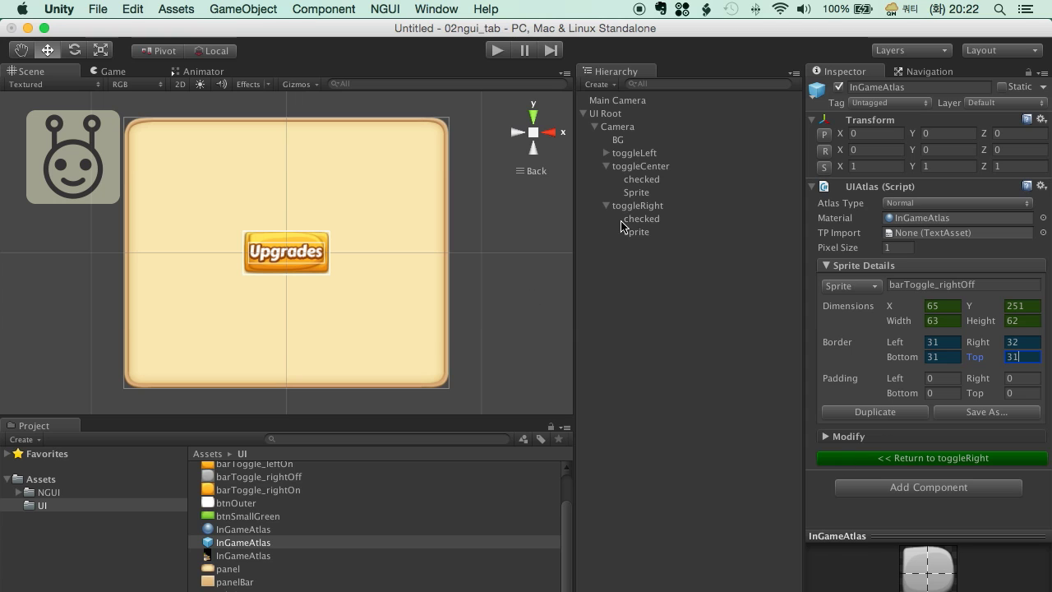
- Set the barToggle_rightOn sprite's borders in the atlas to left 31, right 32, bottom 31 and top 31
click(656, 219)
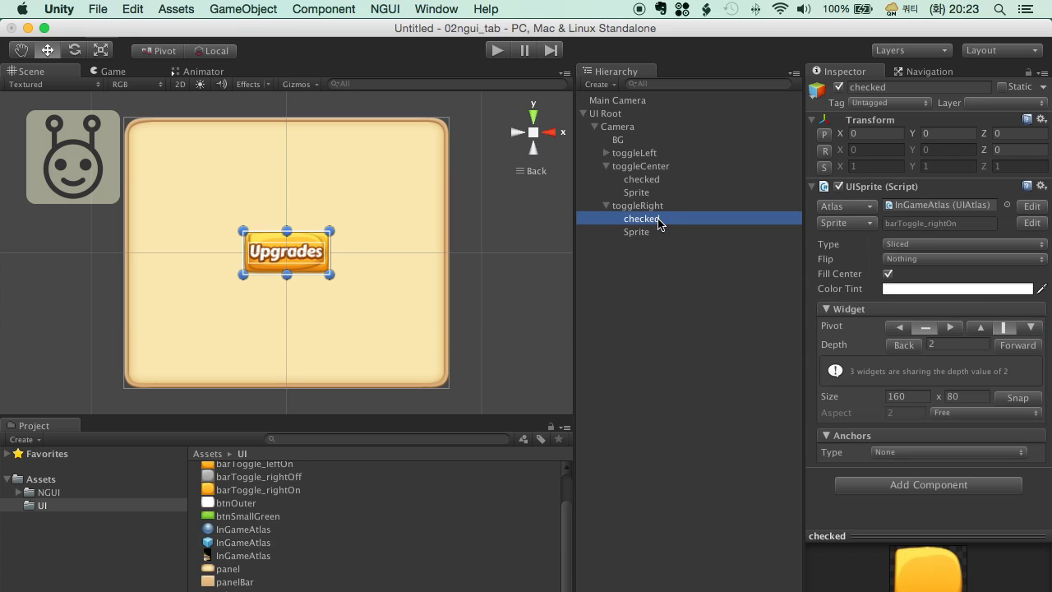
click(1031, 224)
click(880, 346)
text(31)
key(Tab)
text(32)
key(Tab)
text(31)
key(Tab)
text(31)
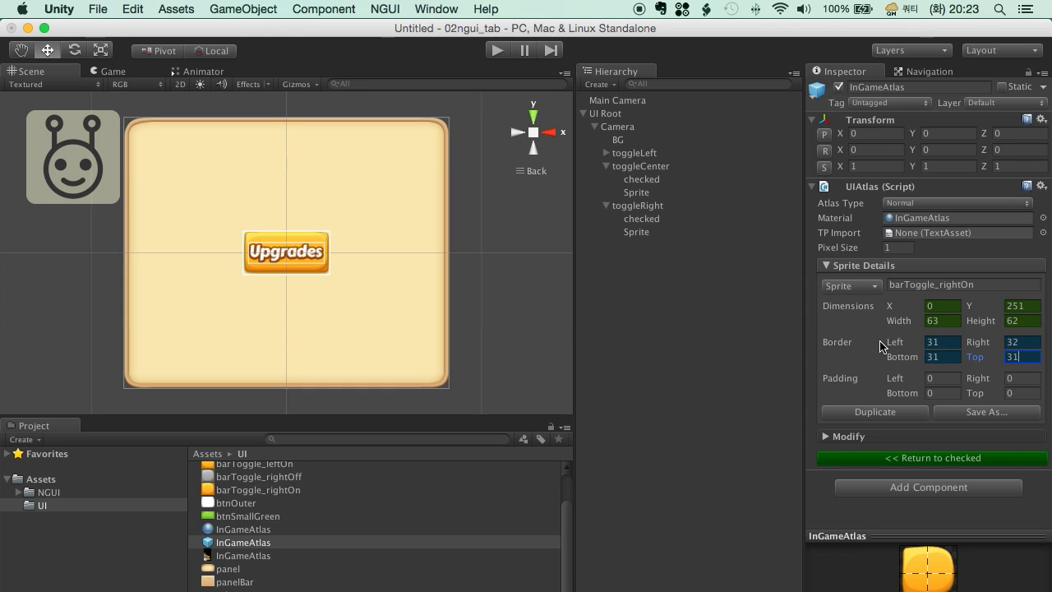
click(692, 292)
- Collapse toggleCenter in the hierarchy and set toggleLeft's X position to -160
click(615, 166)
click(643, 154)
click(605, 166)
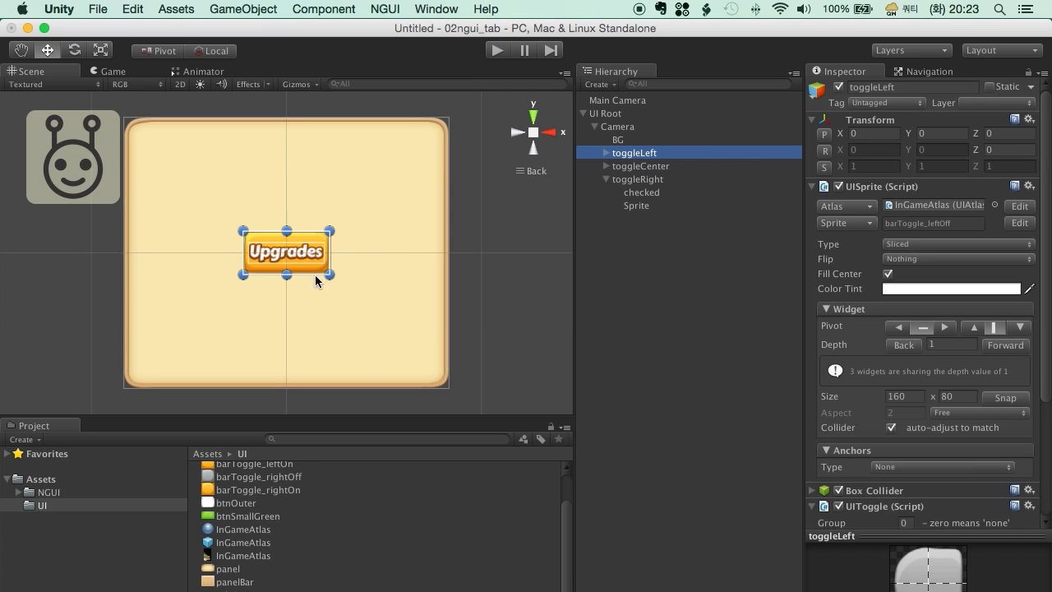
click(640, 167)
click(639, 156)
click(879, 133)
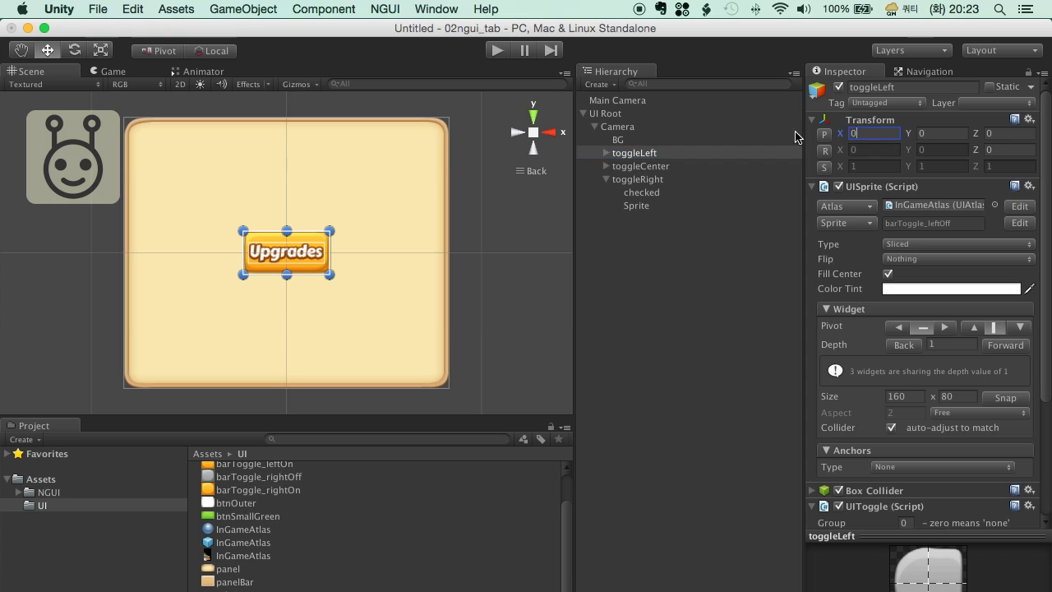
text(-160)
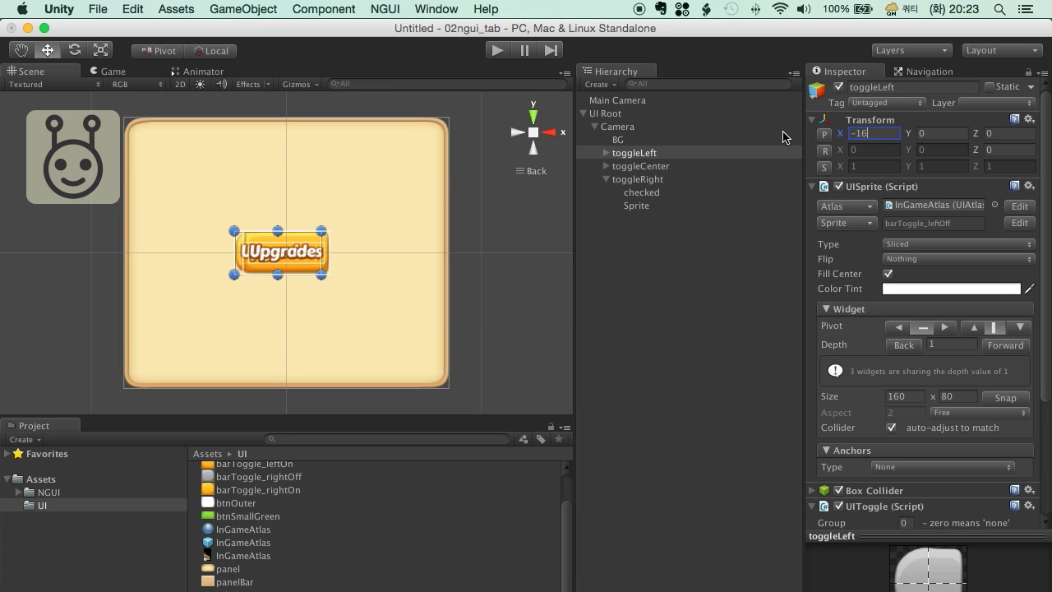
- Set toggleRight's X position to 160
click(649, 179)
click(823, 134)
text(160)
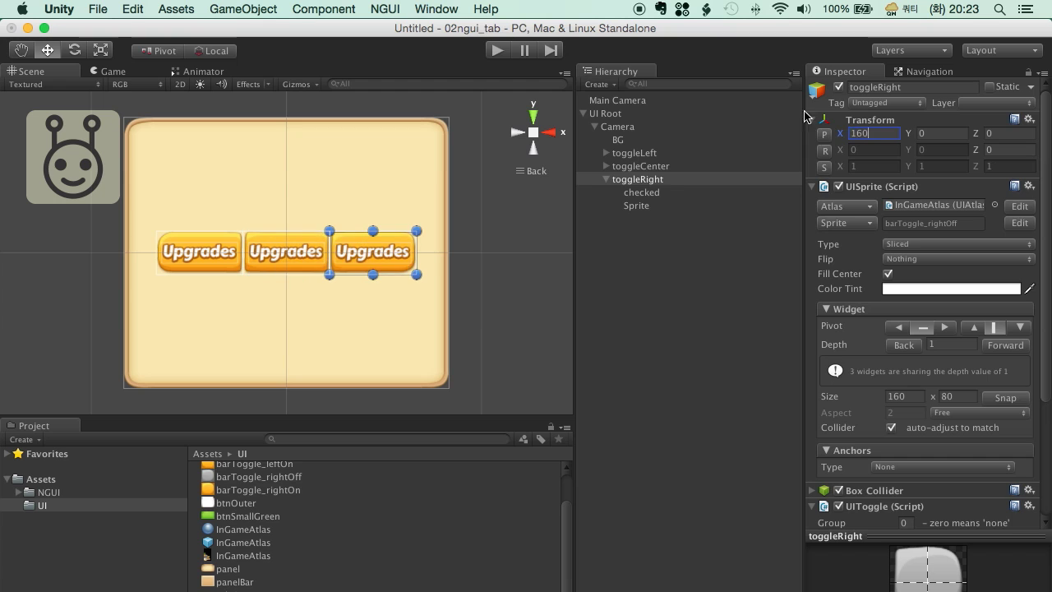
click(663, 238)
- Change the label sprite under toggleCenter to titleCoins and snap it to the image's native size
click(650, 153)
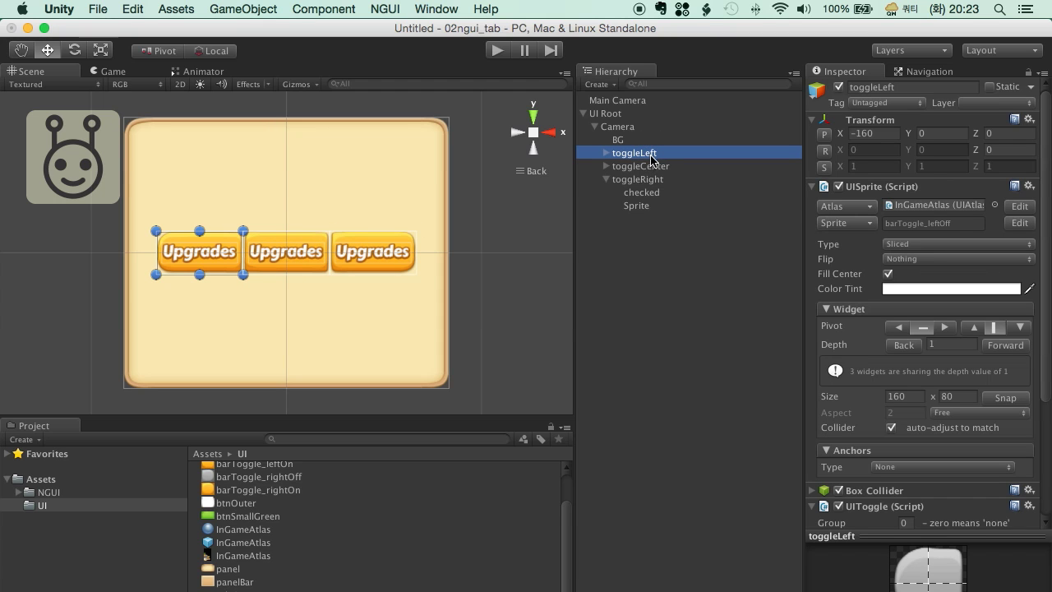
click(613, 166)
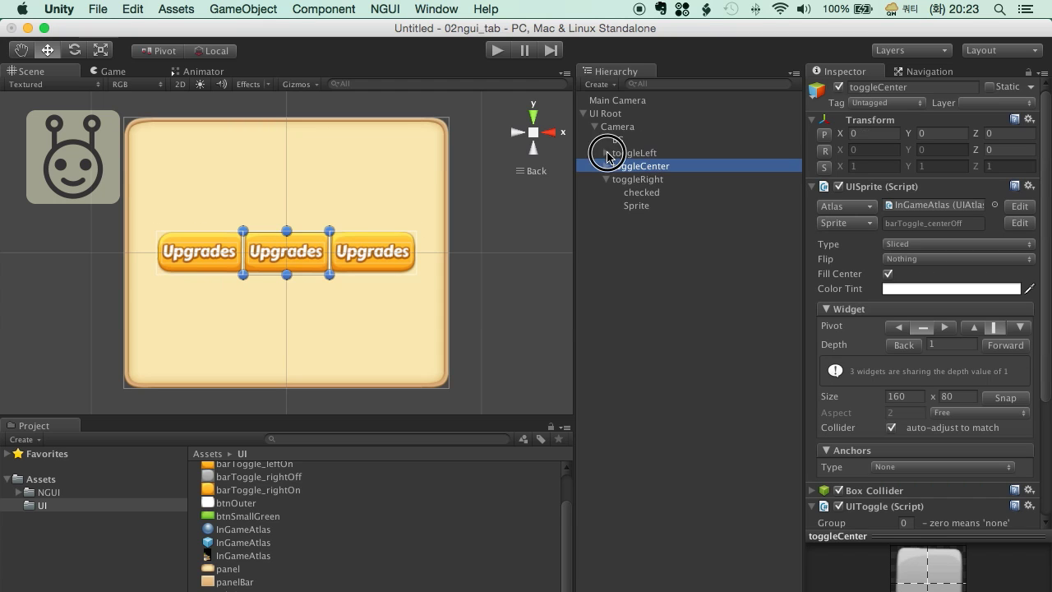
click(607, 153)
click(605, 193)
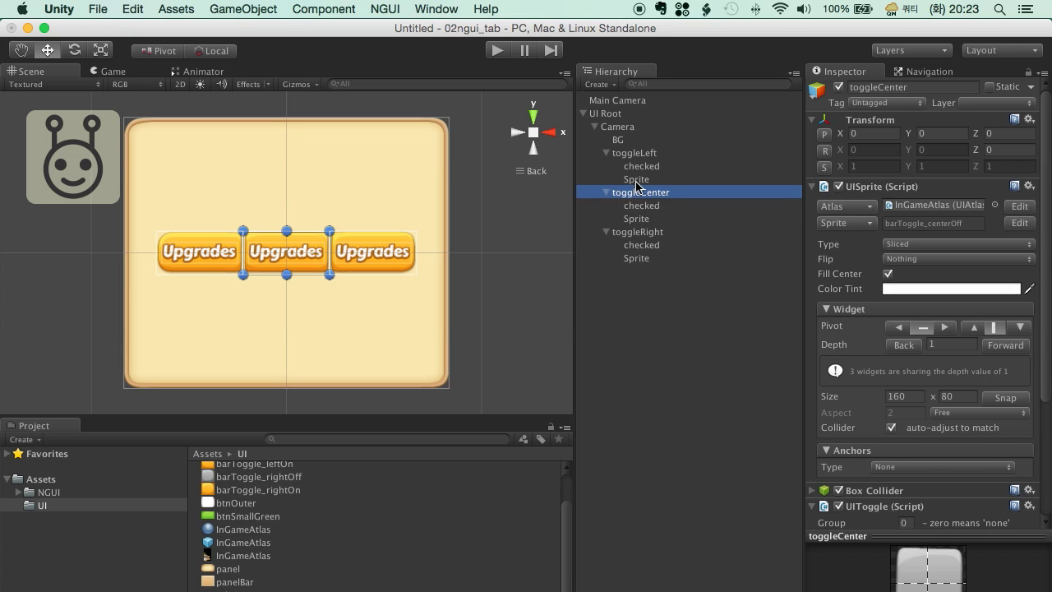
click(636, 181)
click(638, 219)
click(642, 259)
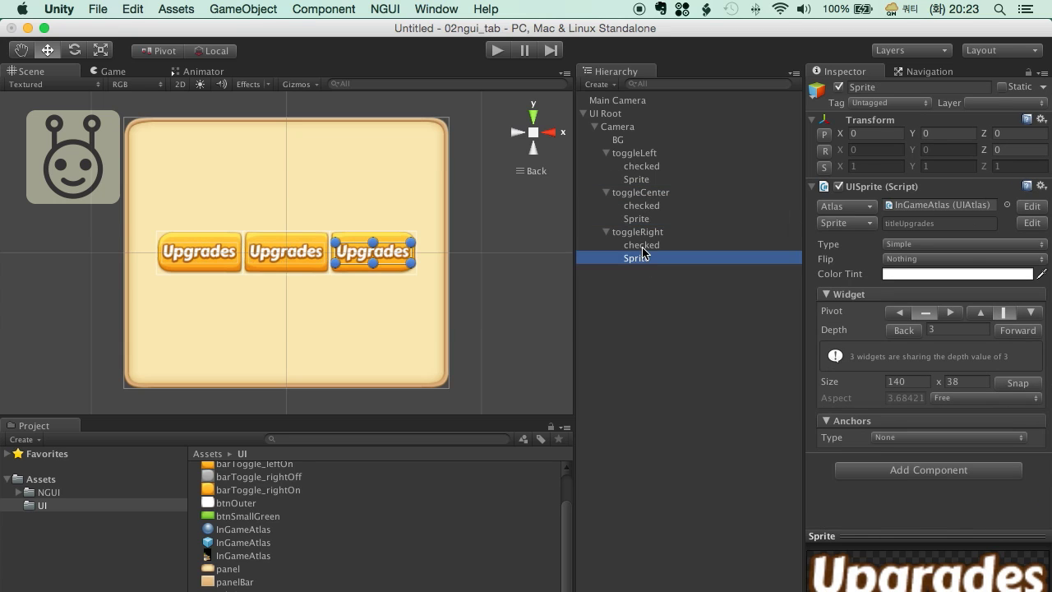
click(637, 219)
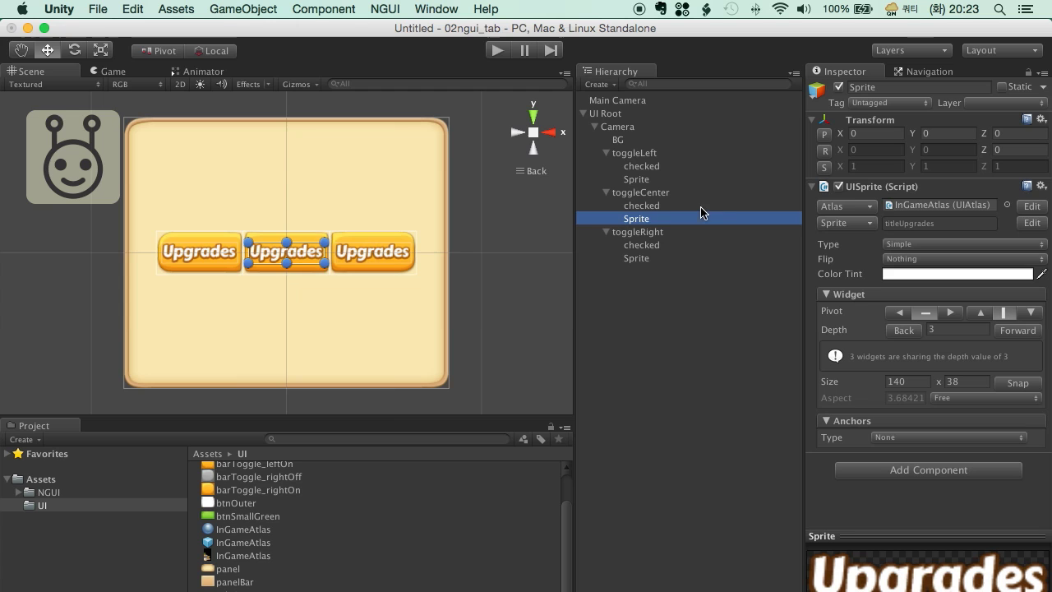
click(848, 223)
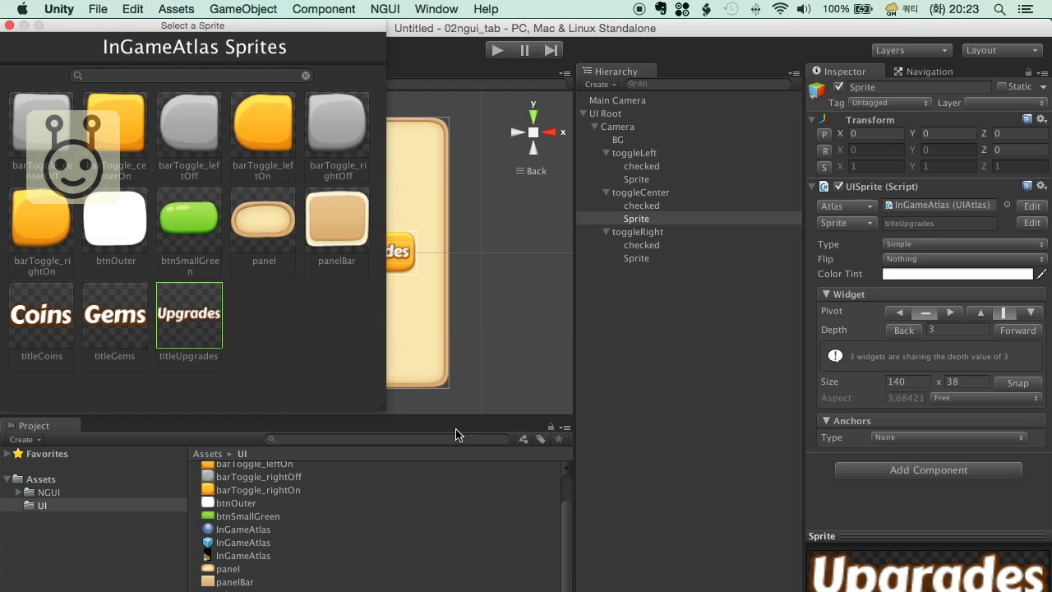
click(59, 321)
click(9, 27)
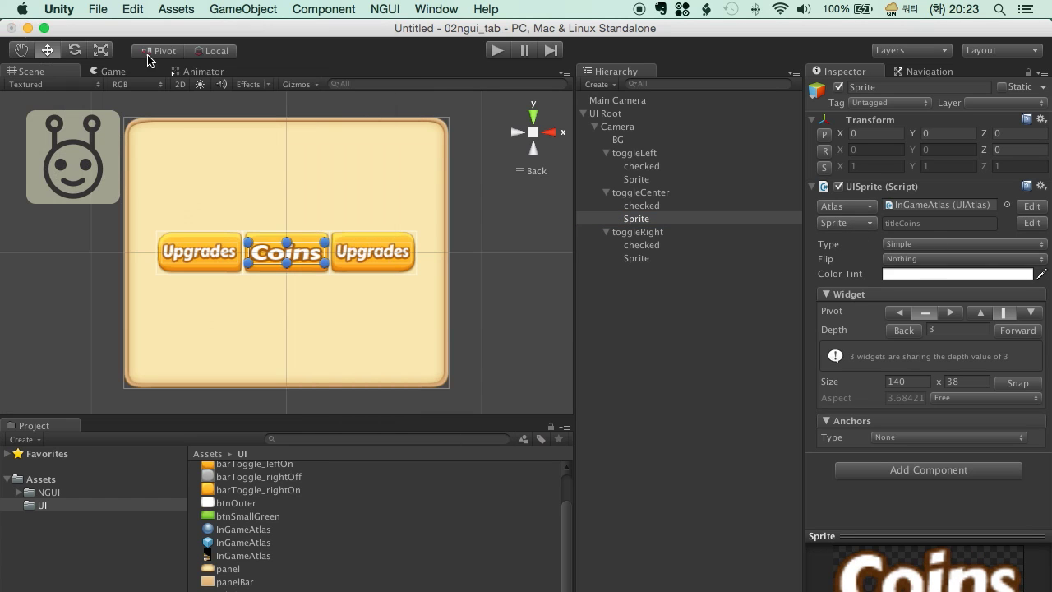
click(1018, 382)
- Change the label sprite under toggleRight to titleGems, snap it to its native size and clear the selection
click(637, 259)
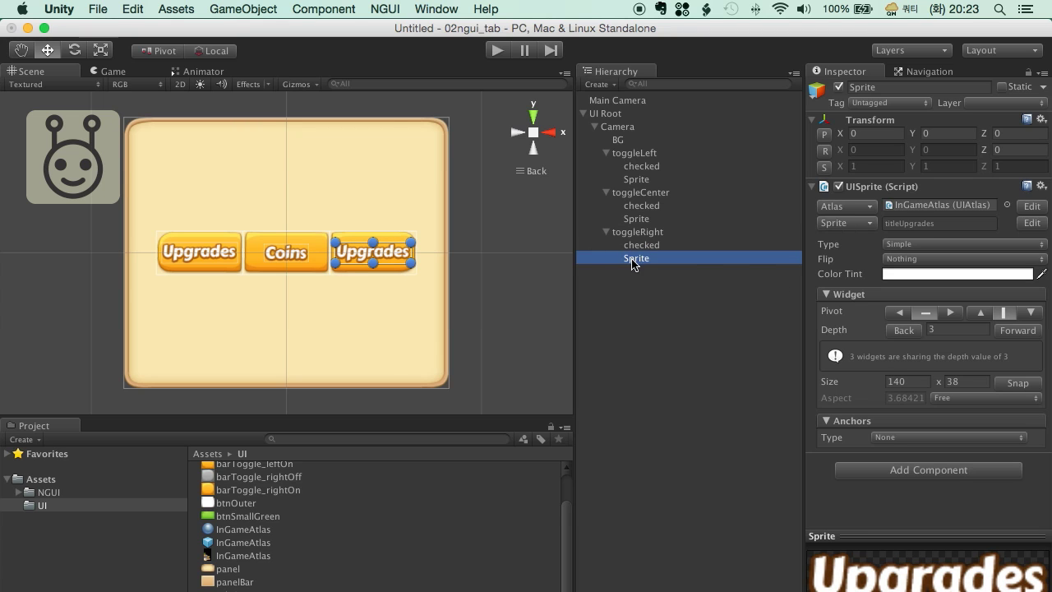
click(831, 224)
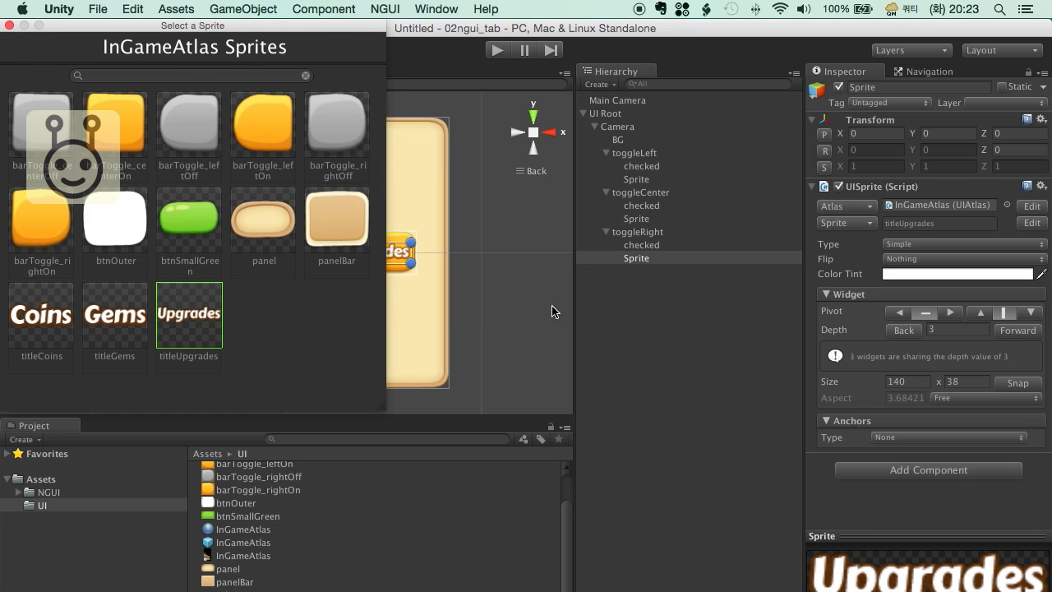
click(131, 316)
click(9, 26)
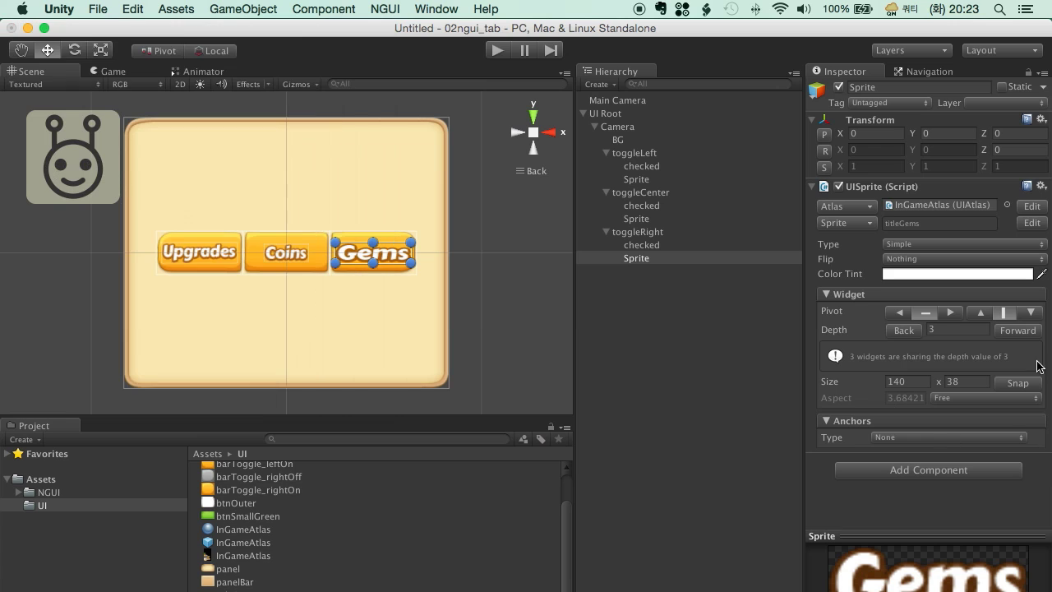
click(618, 375)
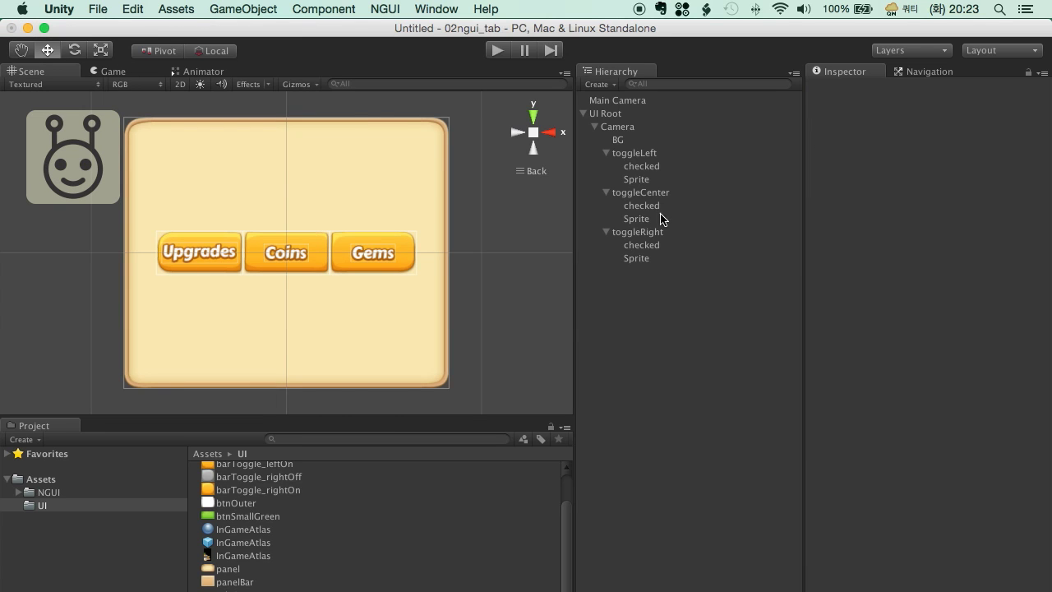
- Run the scene, test switching between the Upgrades, Coins and Gems toggles, and stop playback
click(497, 50)
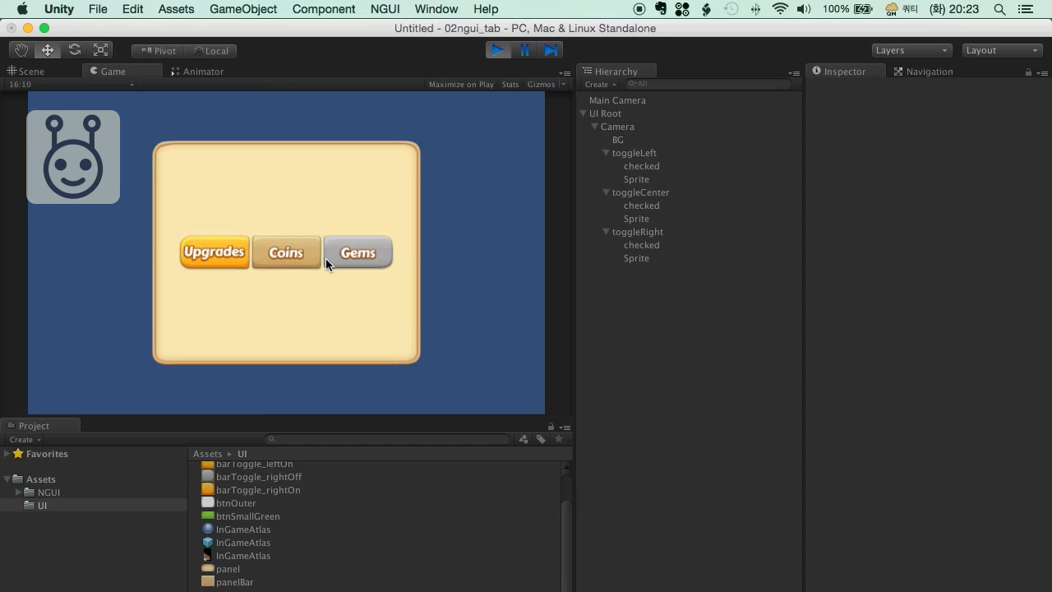
click(358, 258)
click(278, 257)
click(190, 254)
click(273, 255)
click(371, 255)
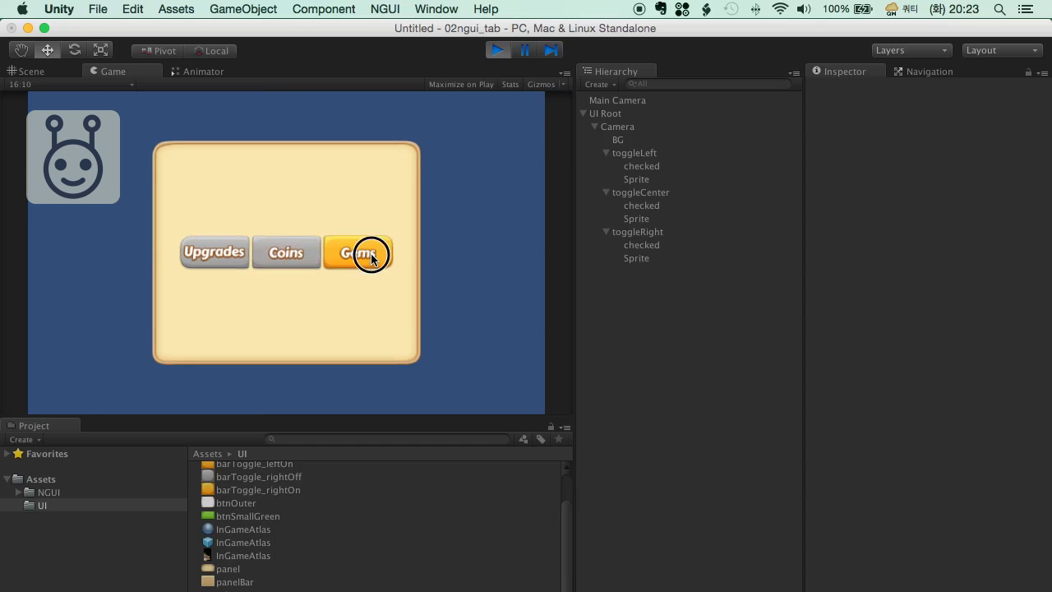
click(294, 256)
click(209, 255)
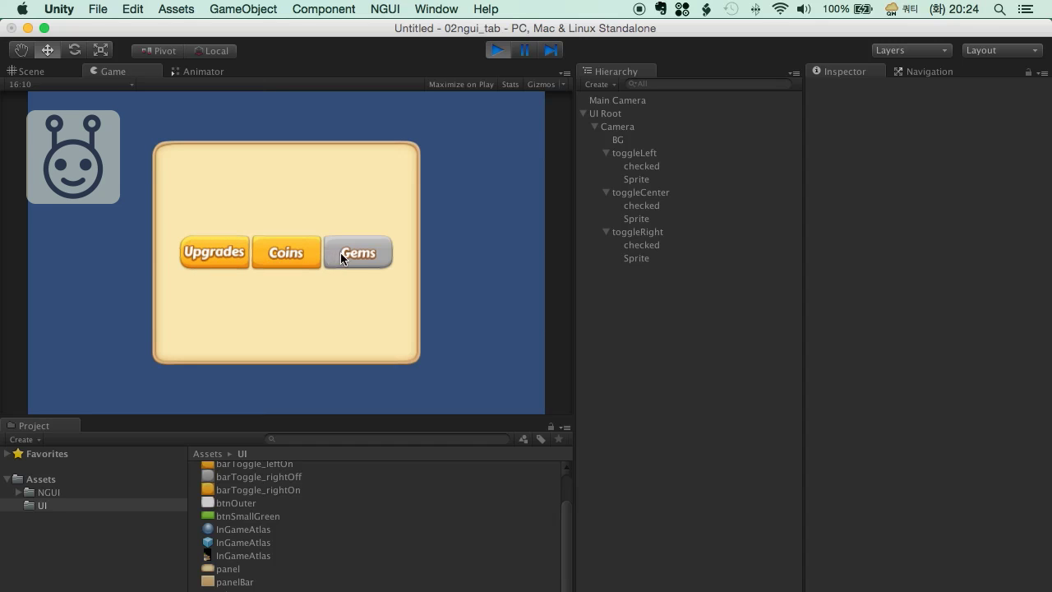
click(283, 256)
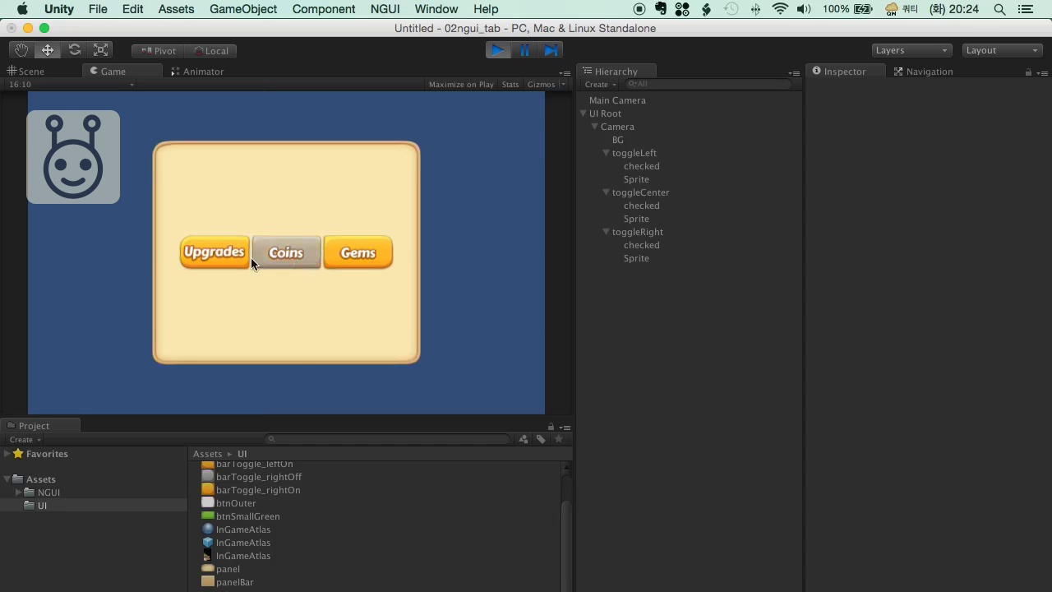
click(219, 262)
click(225, 257)
click(283, 253)
click(348, 254)
click(284, 255)
click(222, 255)
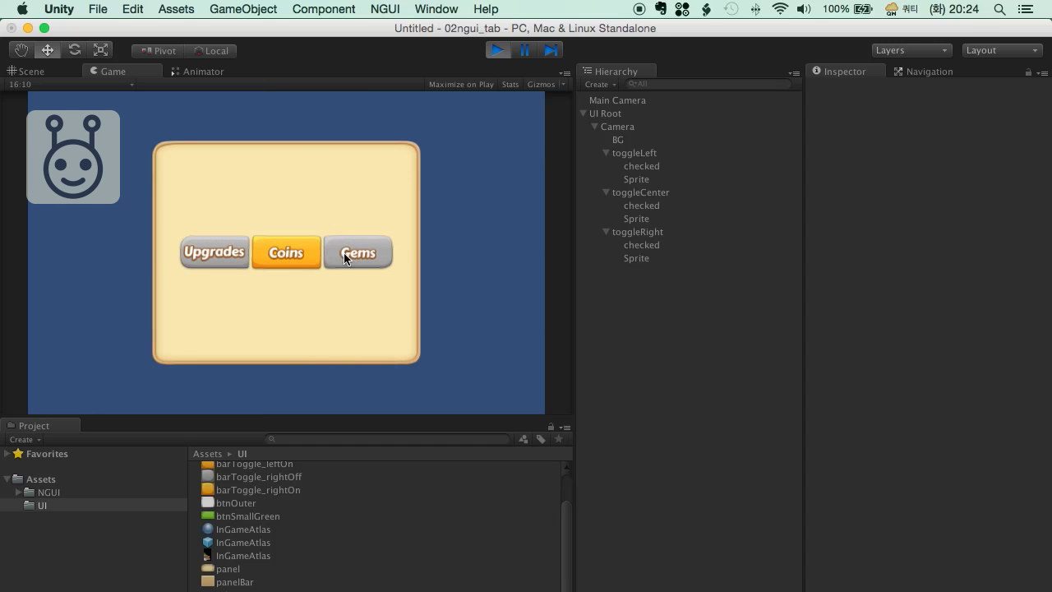
click(294, 255)
click(495, 51)
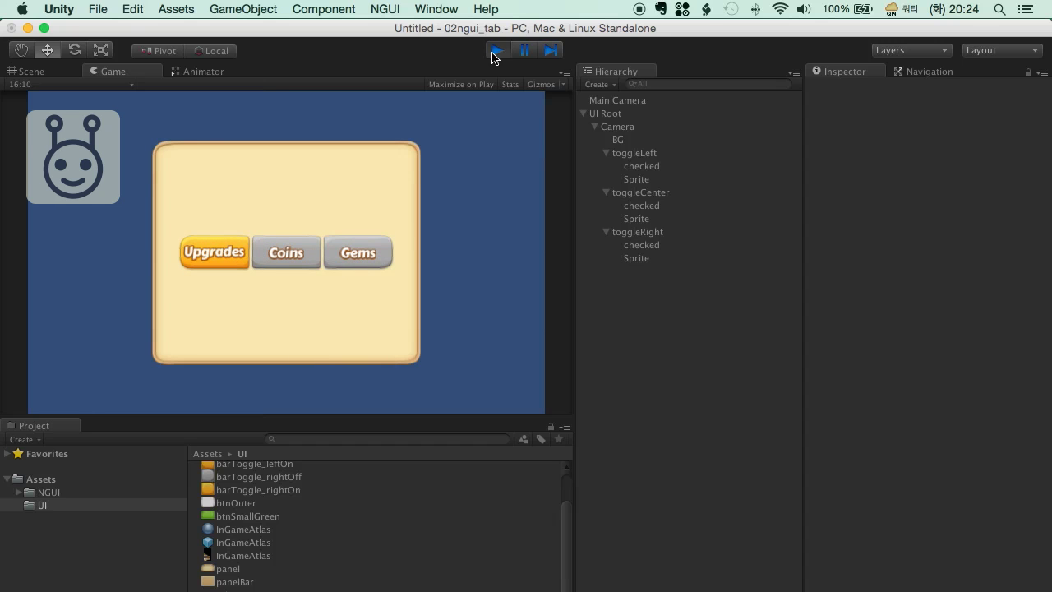
- Collapse the toggle hierarchies and examine the UIToggle settings of toggleLeft, toggleCenter and toggleRight
click(607, 153)
click(606, 166)
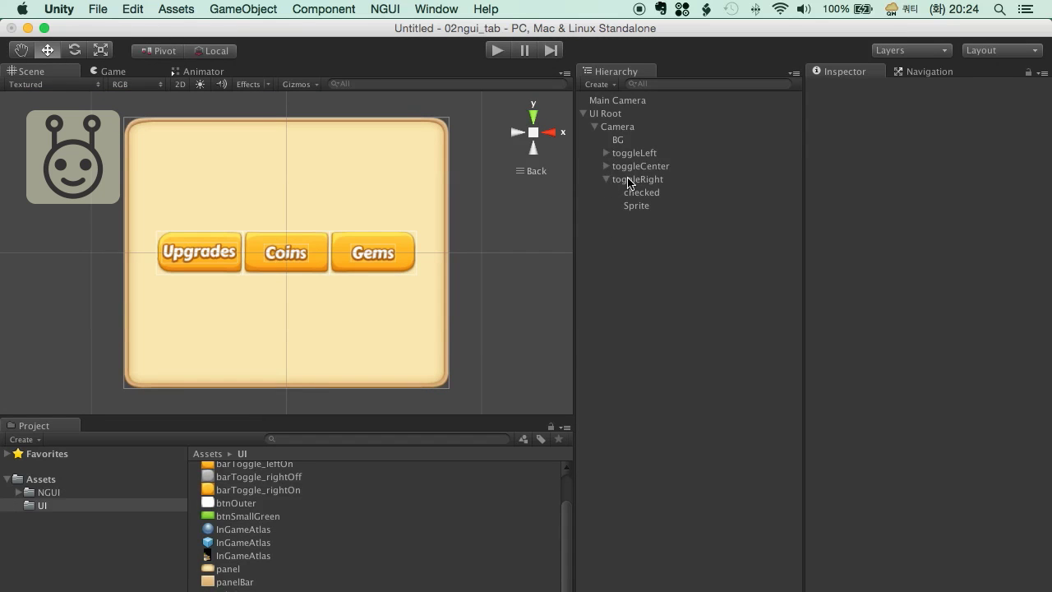
click(631, 152)
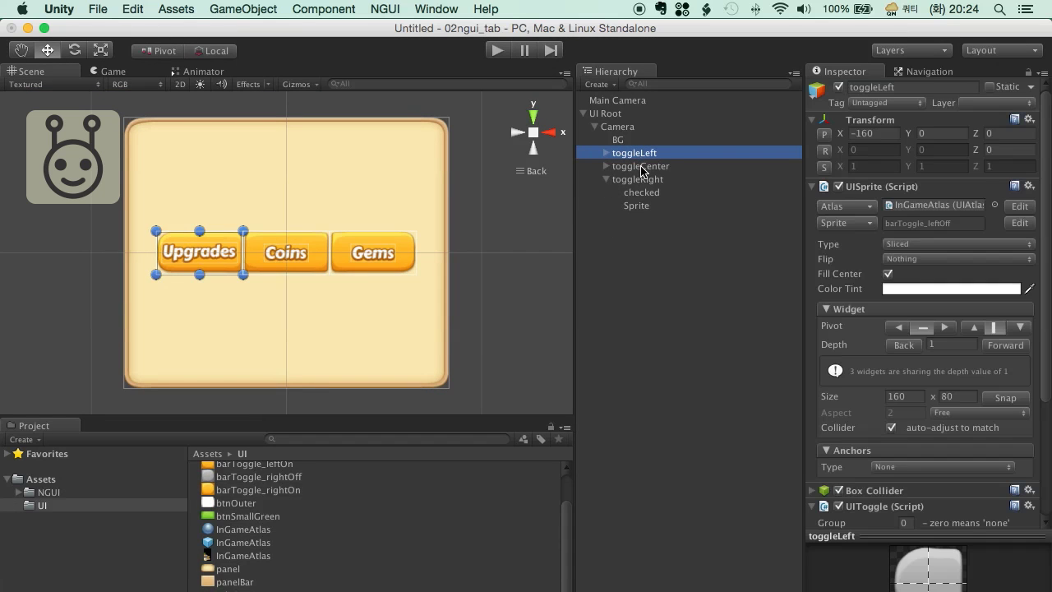
click(640, 167)
click(642, 180)
click(823, 184)
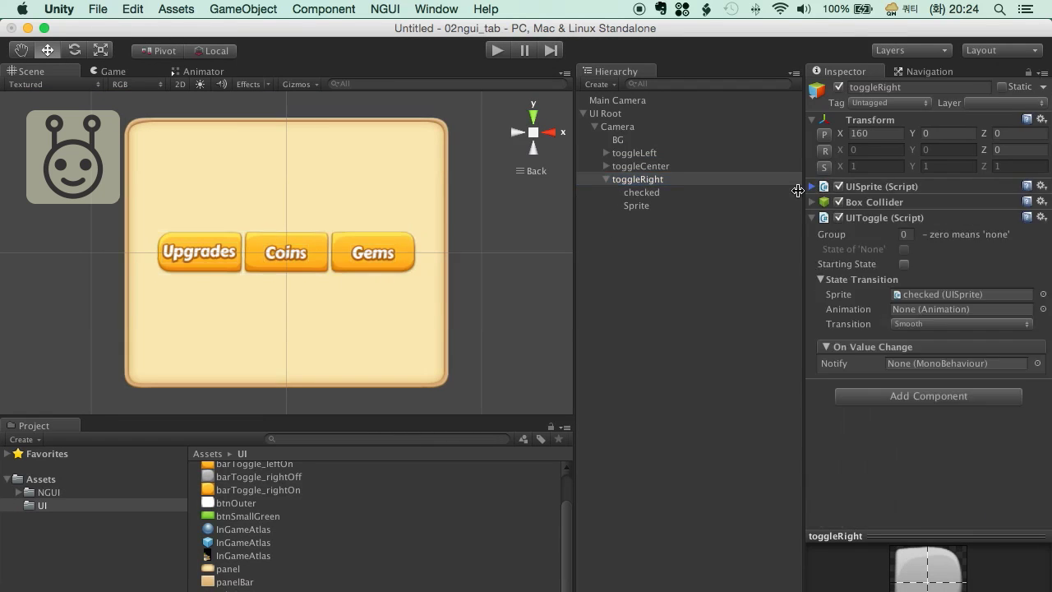
click(628, 152)
click(640, 166)
click(641, 179)
click(640, 166)
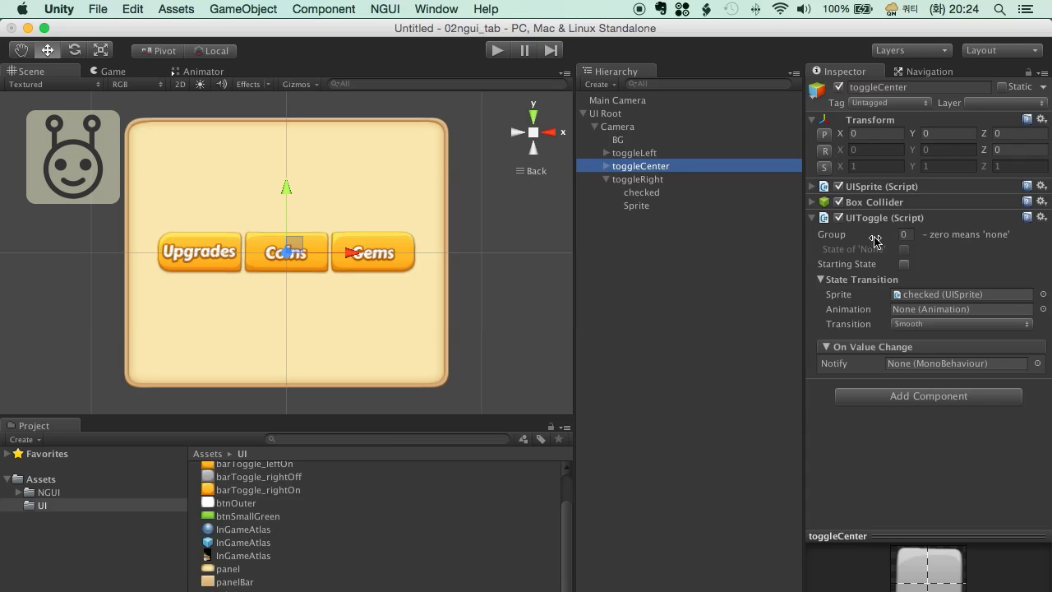
- Set the UIToggle Group to 1 on toggleLeft, toggleCenter and toggleRight
click(651, 153)
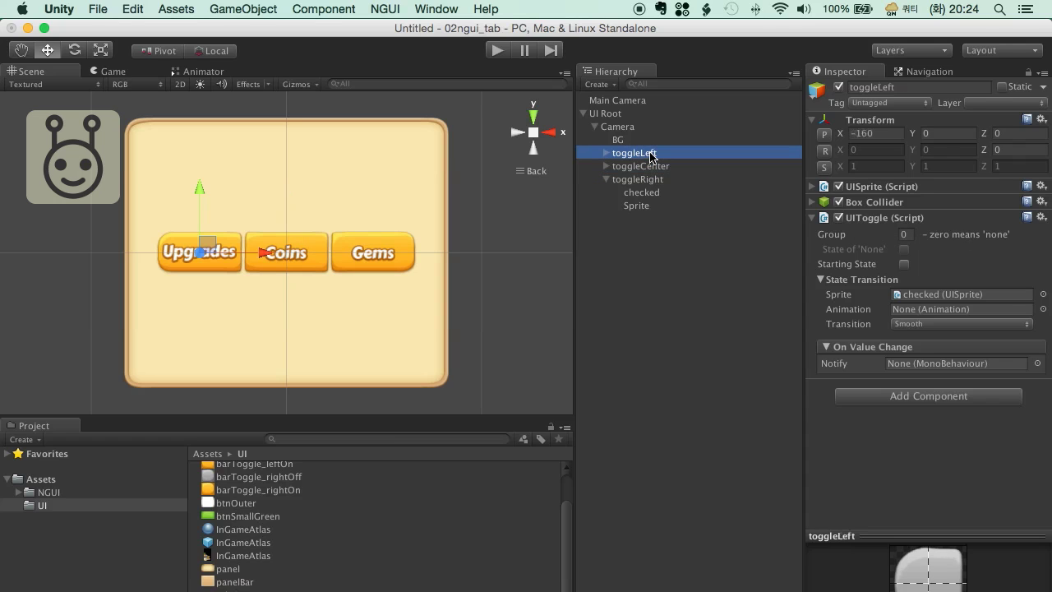
click(904, 234)
text(1)
click(662, 166)
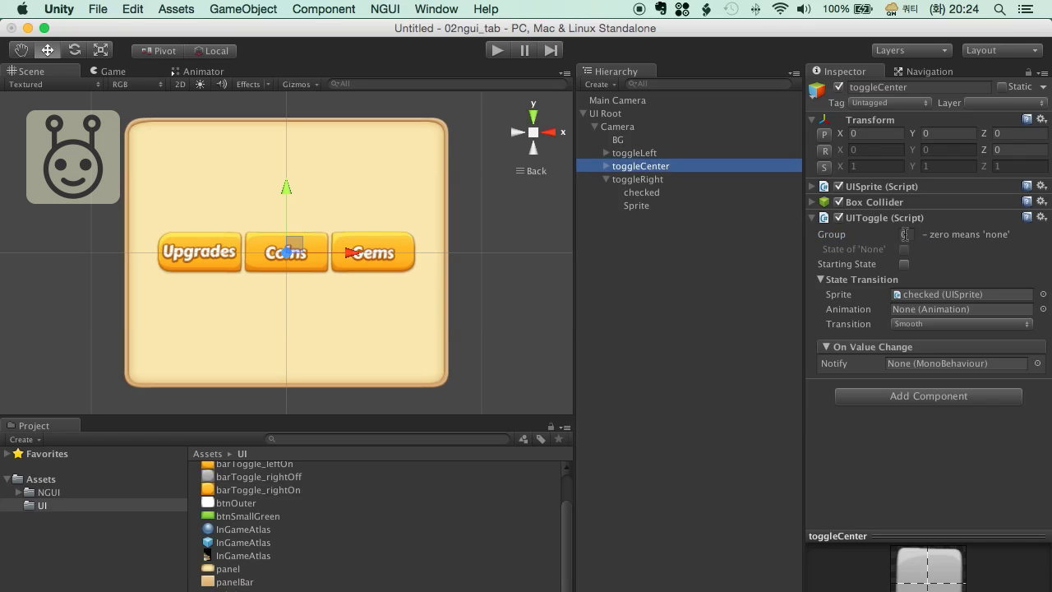
click(903, 234)
click(723, 179)
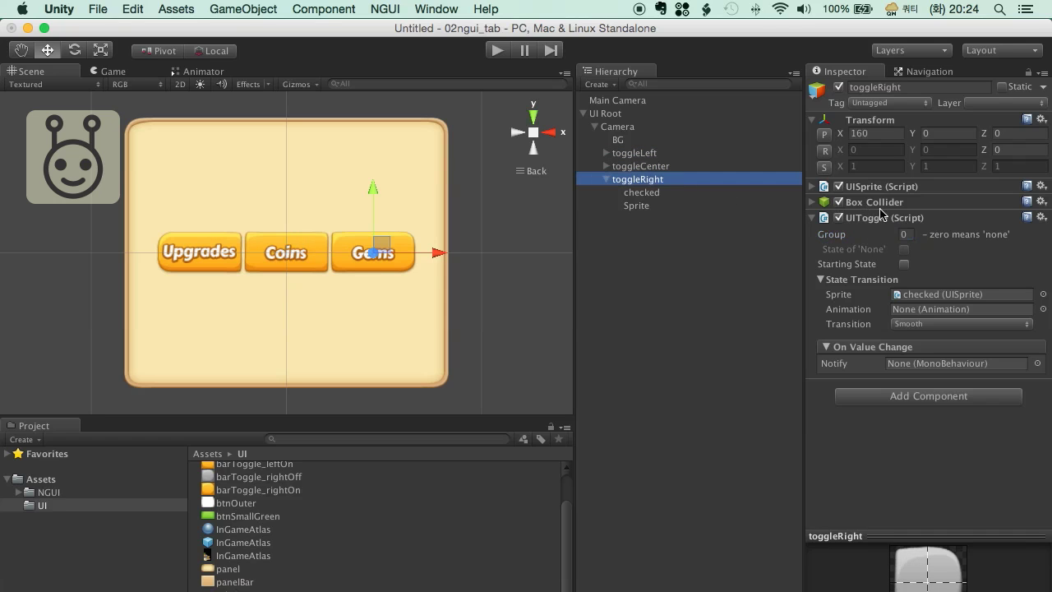
drag(906, 233, 847, 236)
text(1)
- Check the UIToggle group values of the three toggles by selecting each one in turn
click(628, 220)
click(651, 180)
click(635, 153)
click(641, 166)
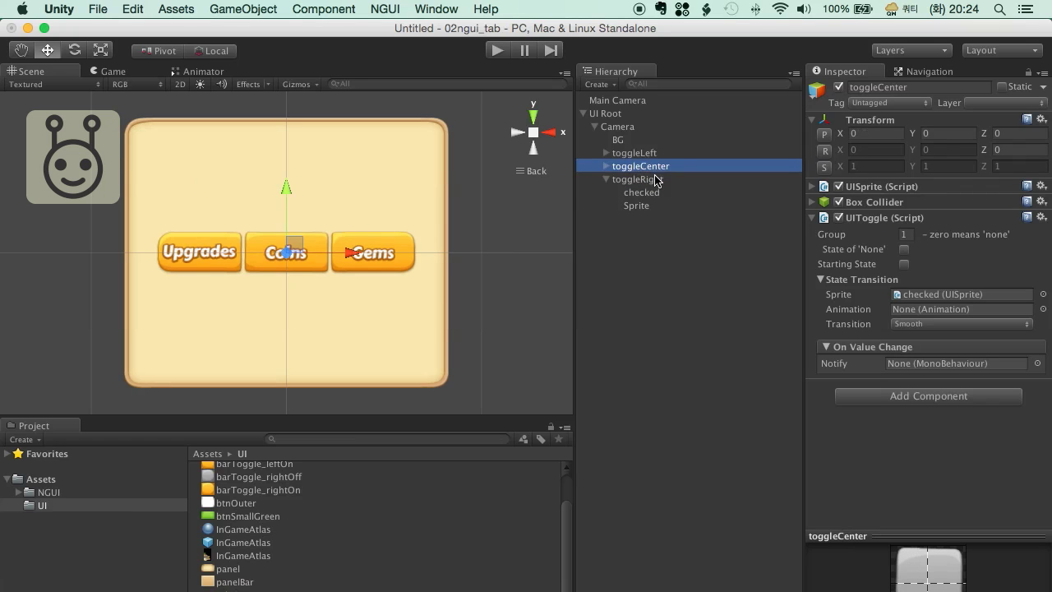
click(647, 180)
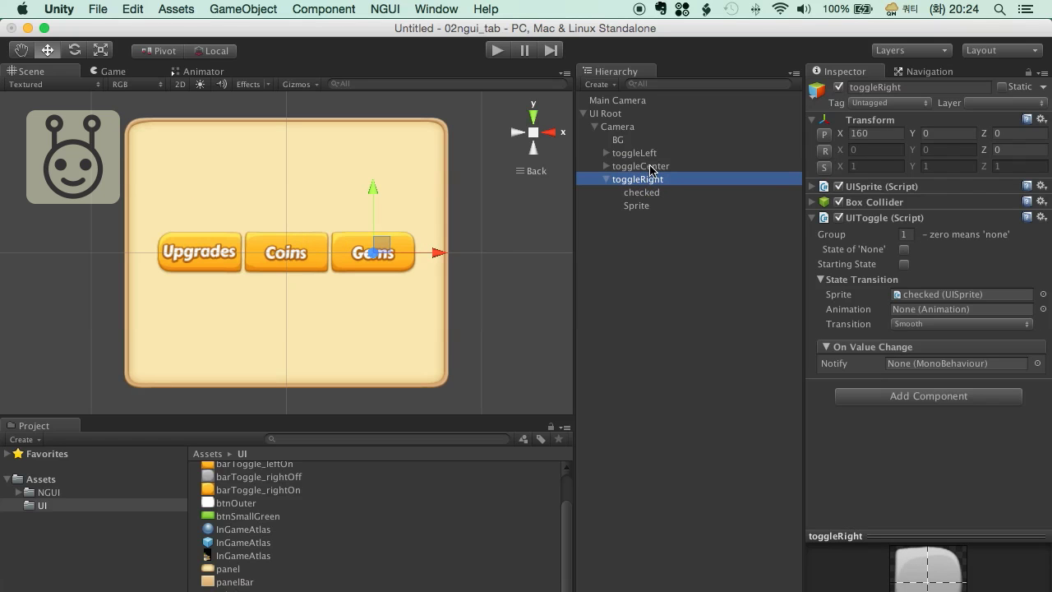
click(641, 153)
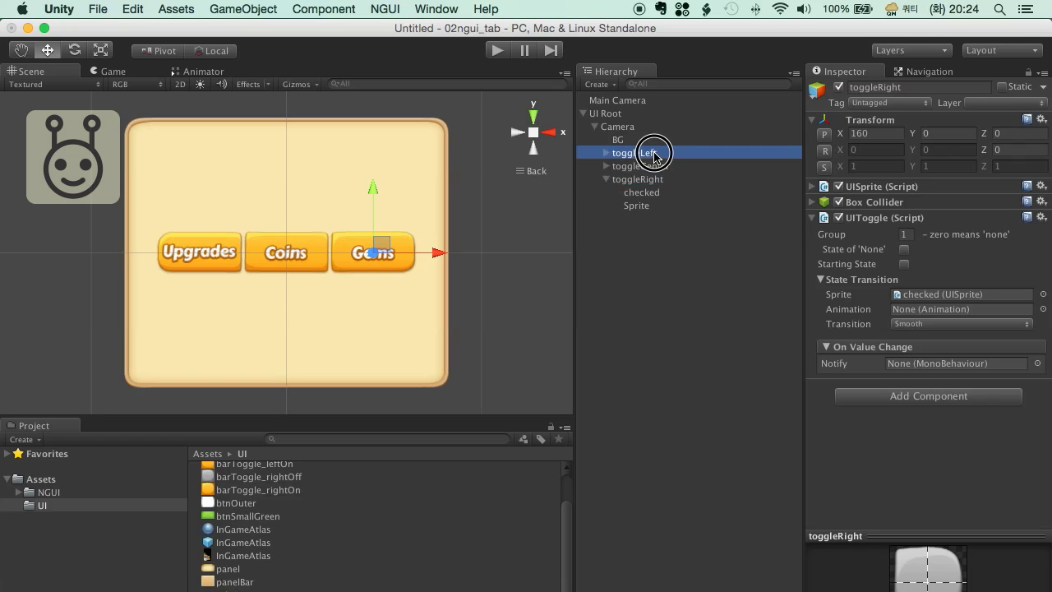
click(653, 166)
click(643, 153)
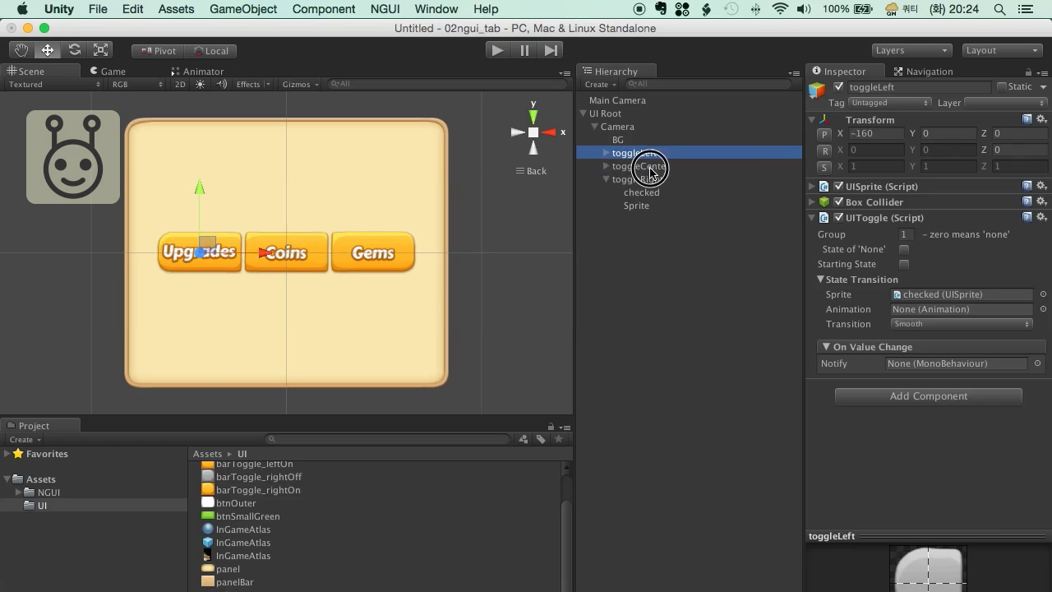
click(649, 166)
click(647, 179)
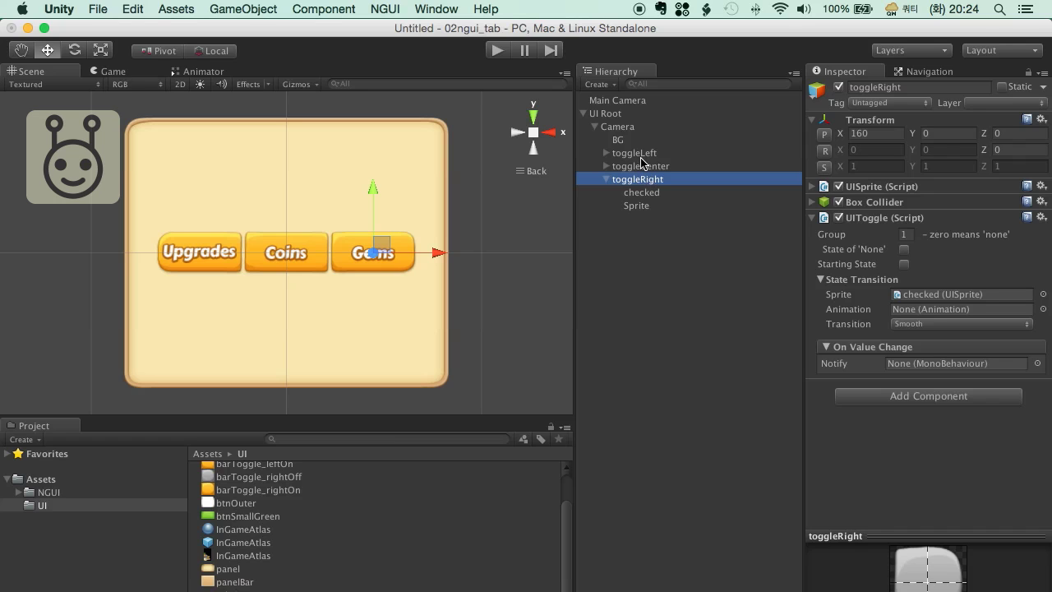
- Enable Starting State on toggleLeft's UIToggle
click(642, 155)
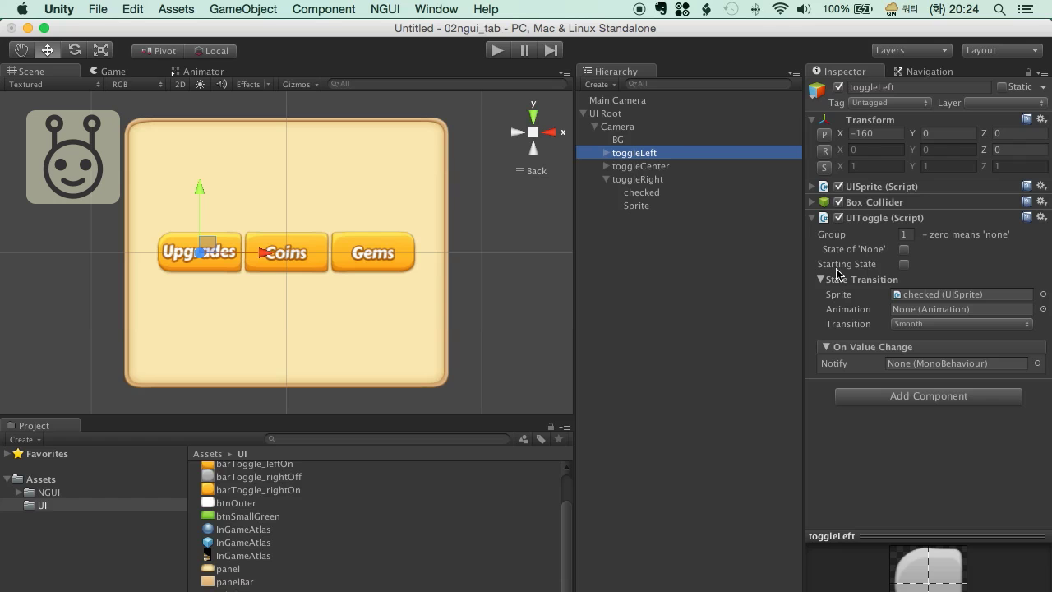
click(903, 264)
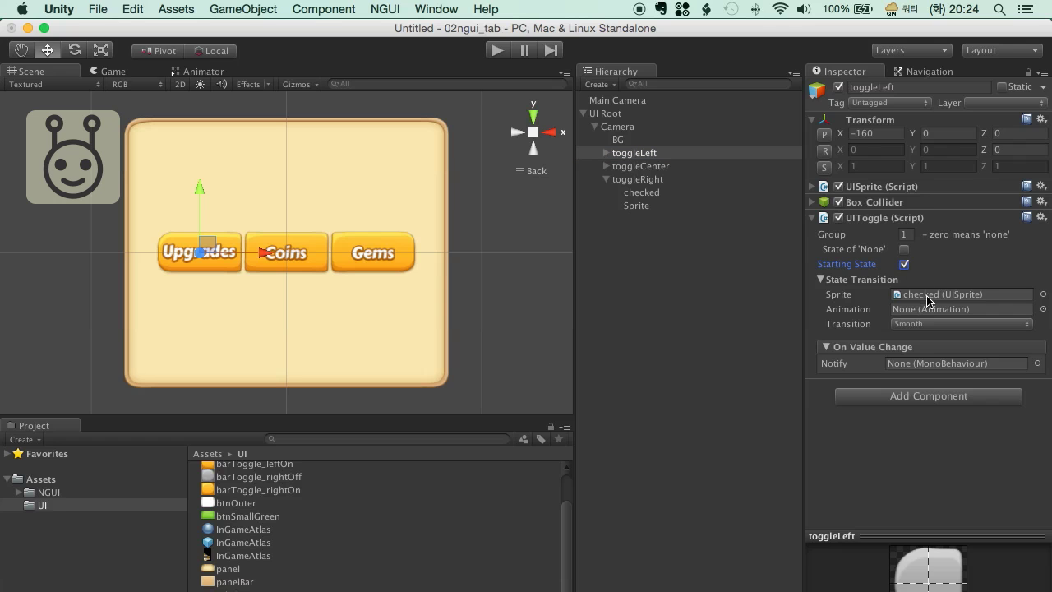
- Run the scene, test exclusive switching among the Upgrades, Coins and Gems tabs, and stop playback
click(497, 50)
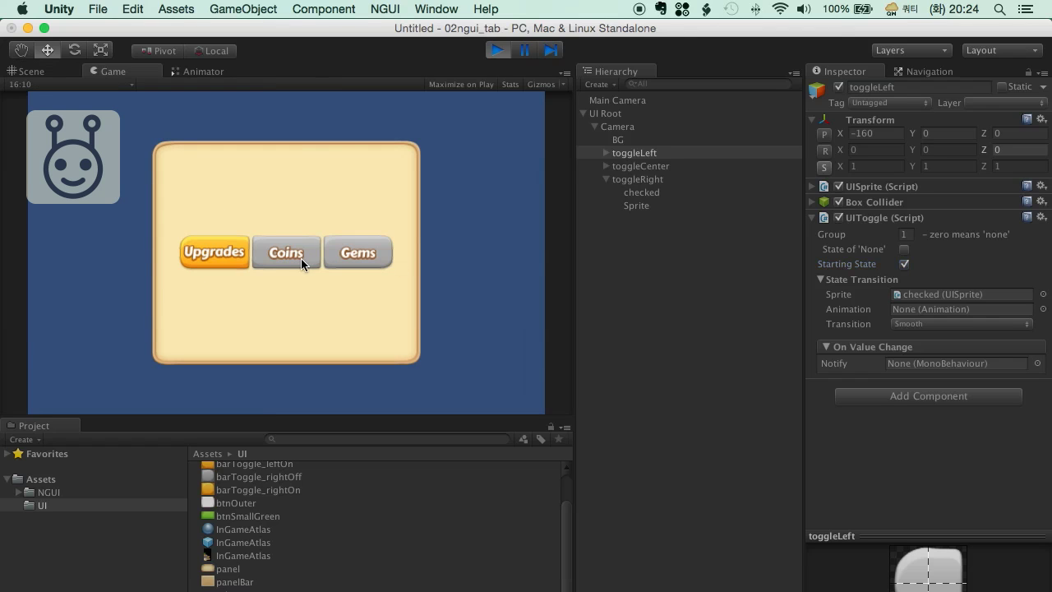
click(293, 254)
click(347, 254)
click(316, 253)
click(244, 255)
click(287, 255)
click(348, 257)
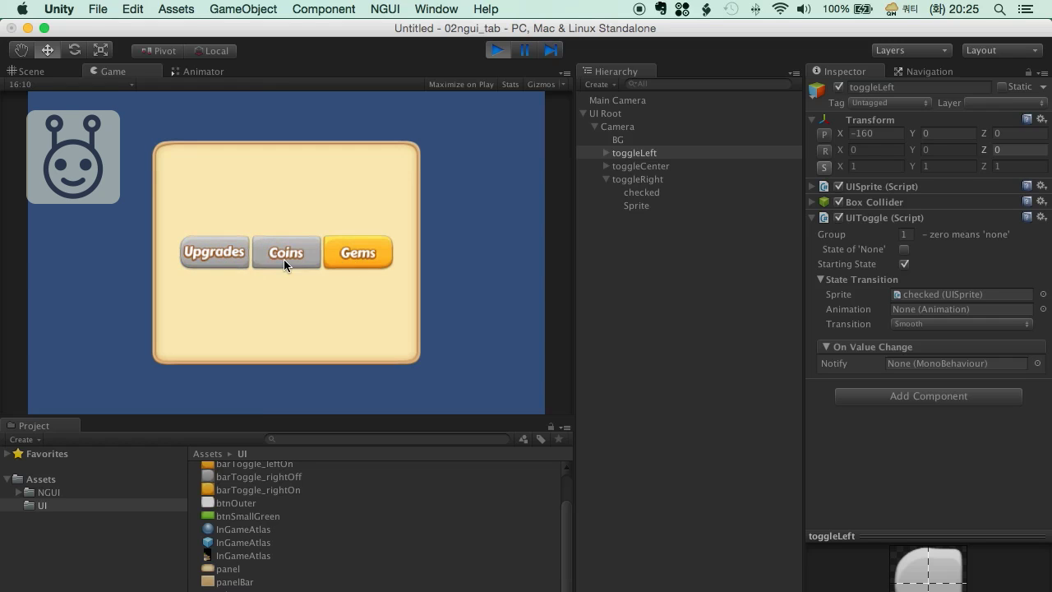
click(285, 257)
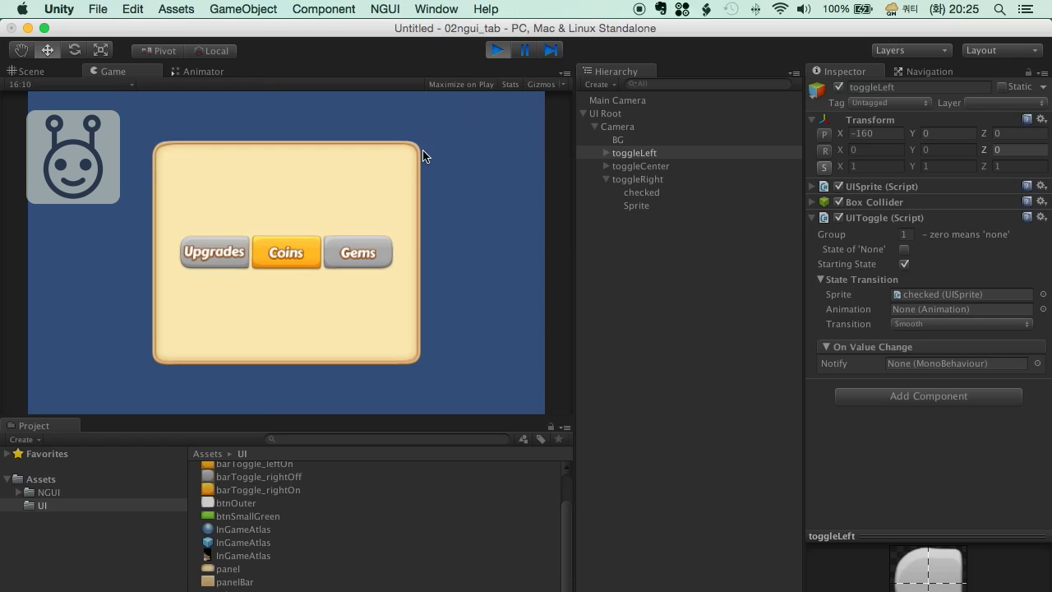
click(496, 53)
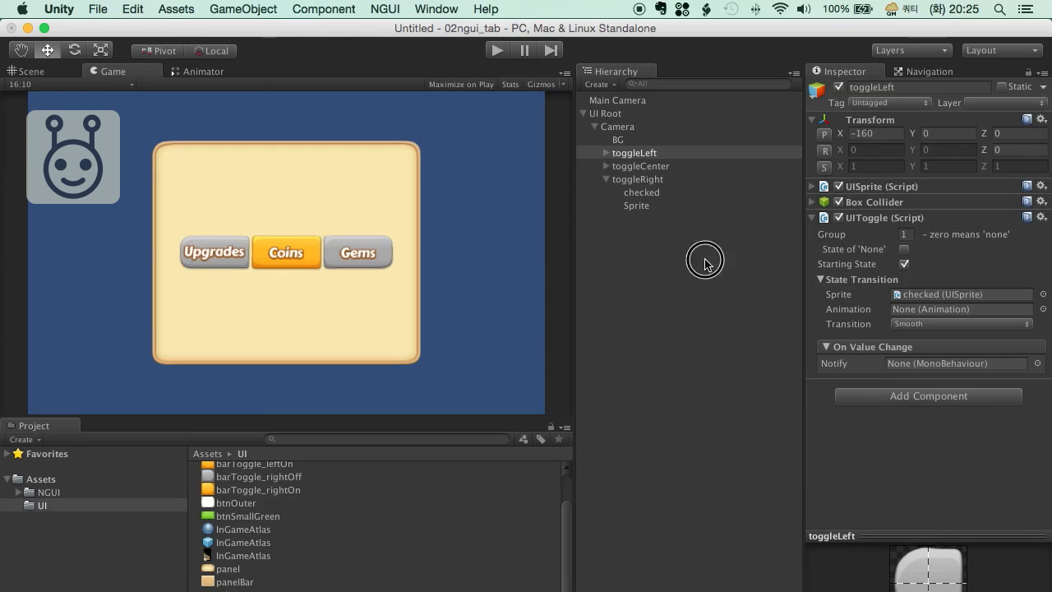
- Move toggleLeft, toggleCenter and toggleRight together up to the background panel's upper edge and clear the selection
click(633, 154)
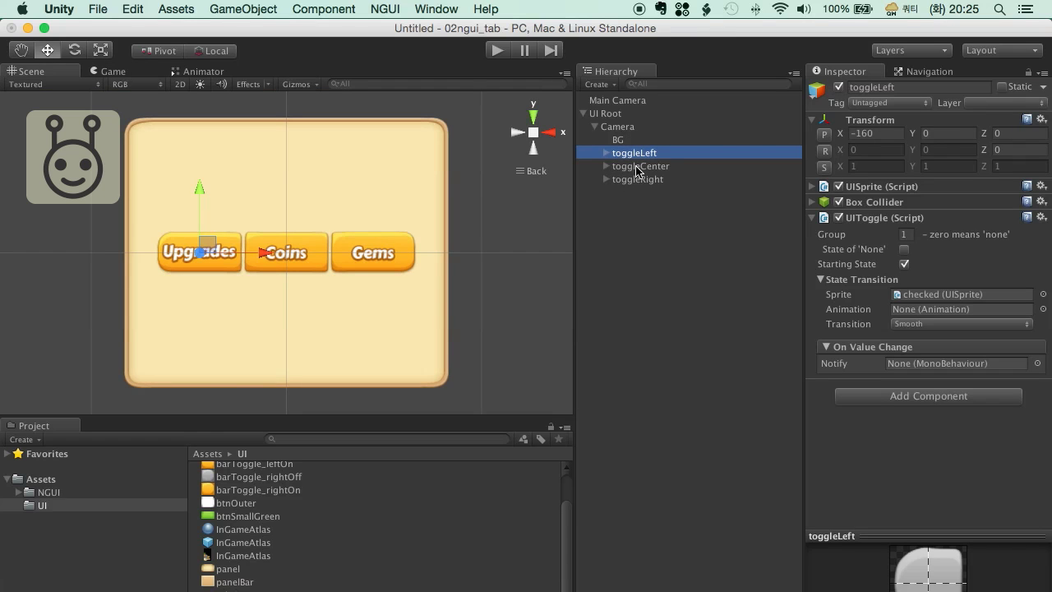
shift+click(638, 167)
shift+click(638, 179)
drag(199, 186, 197, 61)
click(660, 205)
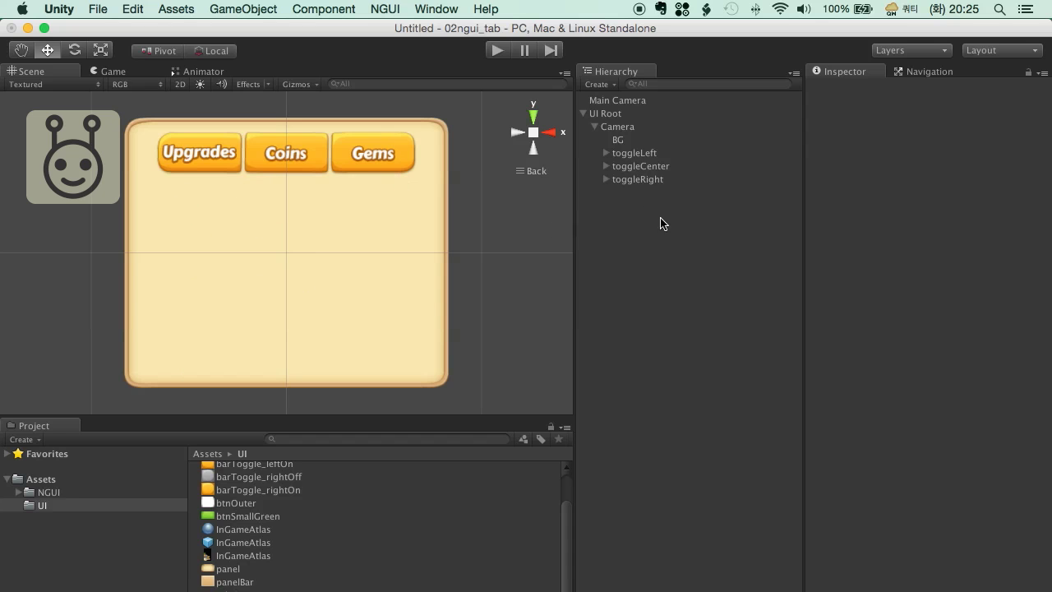
- Add a new NGUI sprite under Camera
click(621, 129)
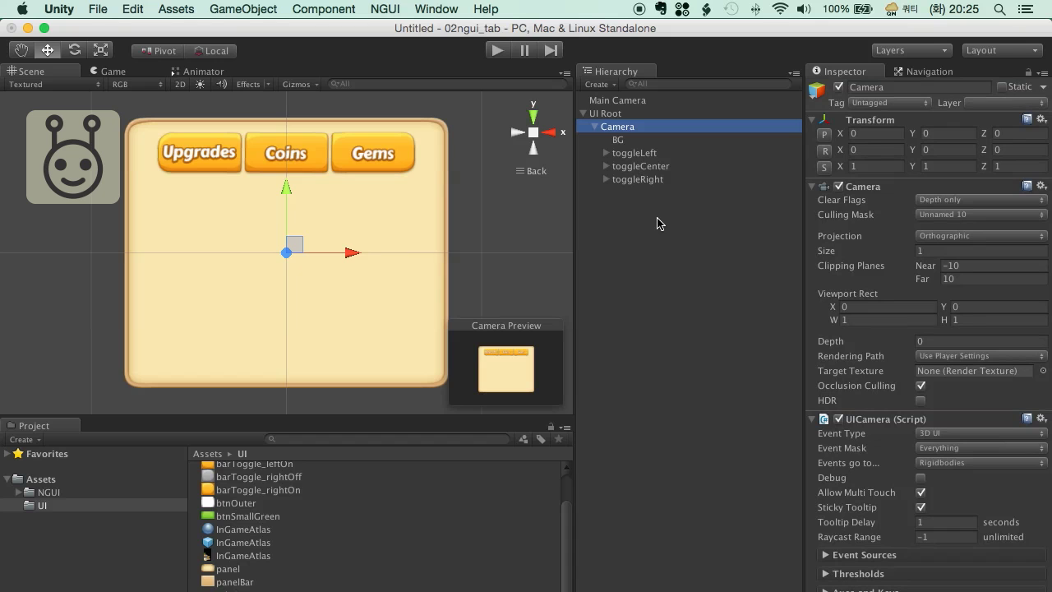
click(327, 10)
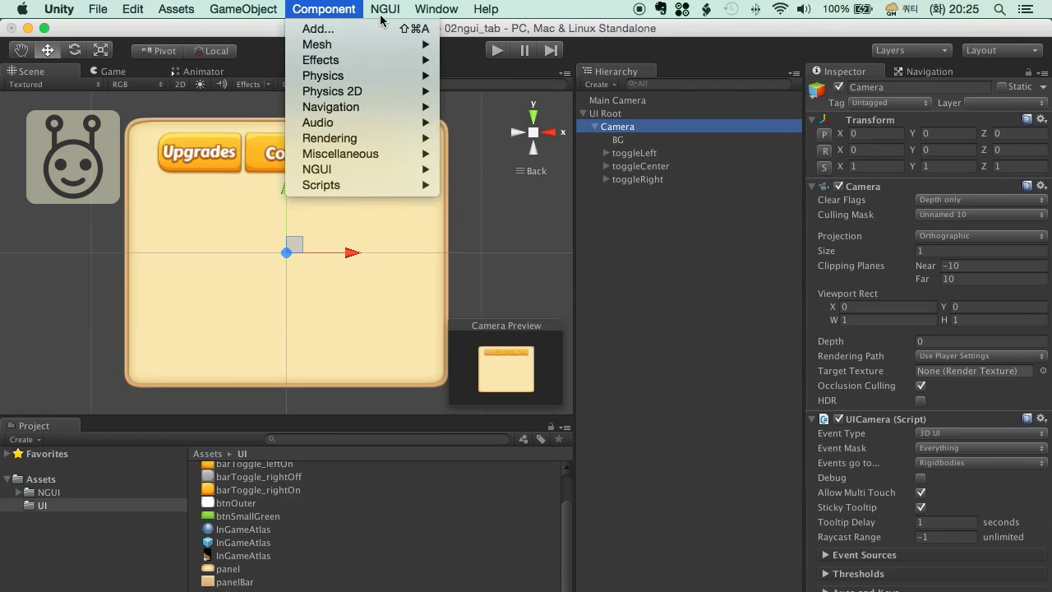
mouse_move(401, 10)
mouse_move(398, 46)
click(640, 42)
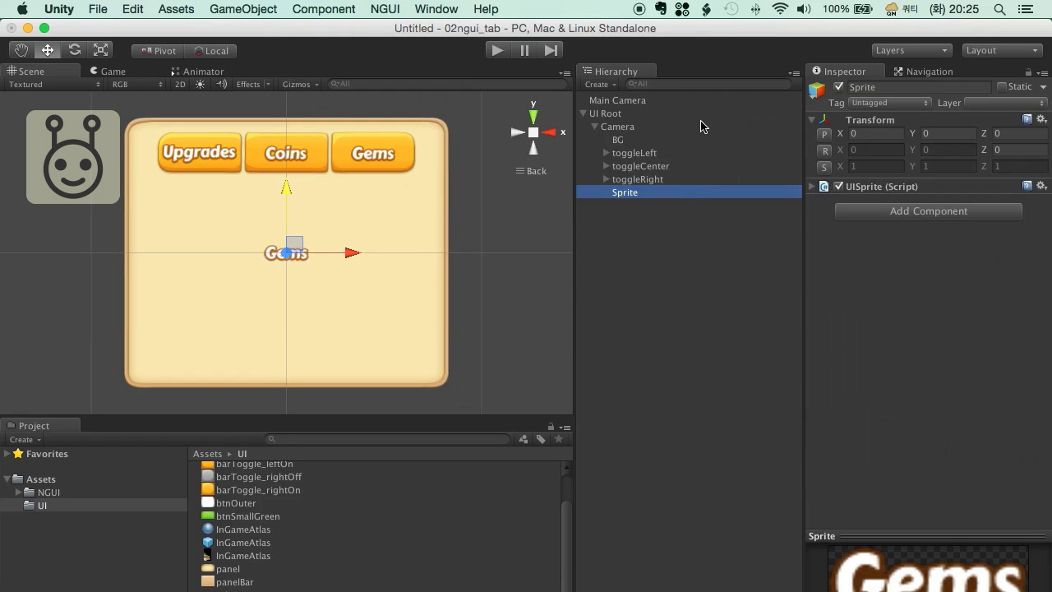
- Change the new sprite's image to panelBar from InGameAtlas
click(812, 187)
click(838, 224)
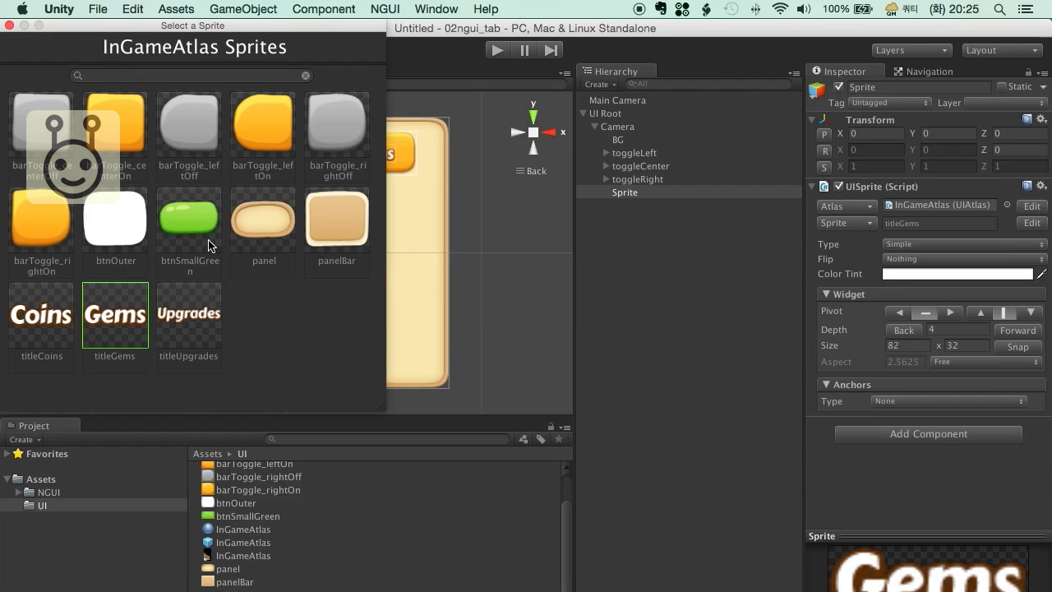
click(350, 215)
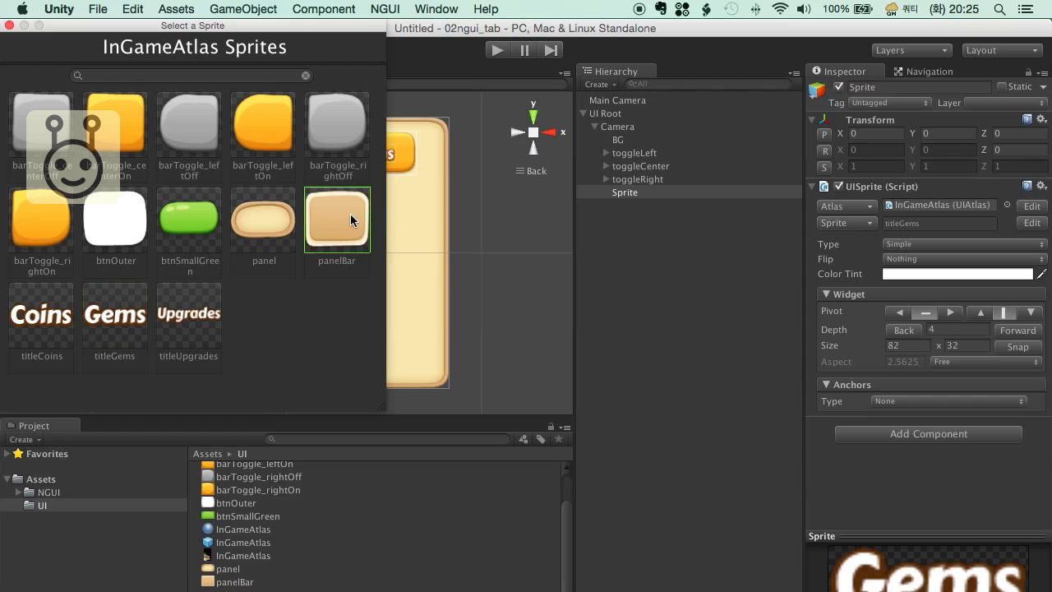
click(9, 25)
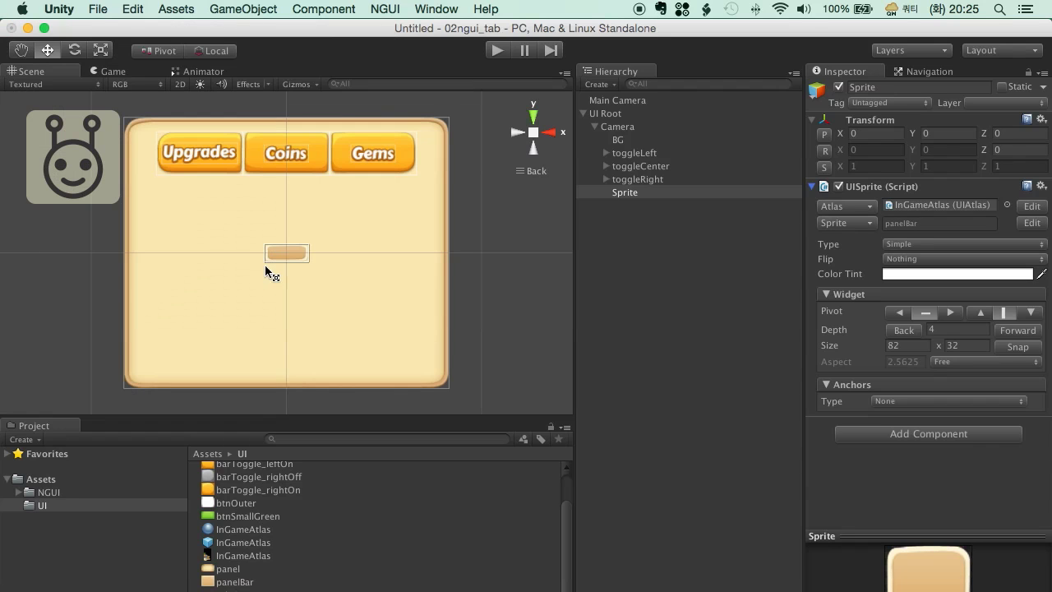
- Set the panelBar sprite's type to Sliced and its size to 560 x 100
click(940, 244)
click(912, 258)
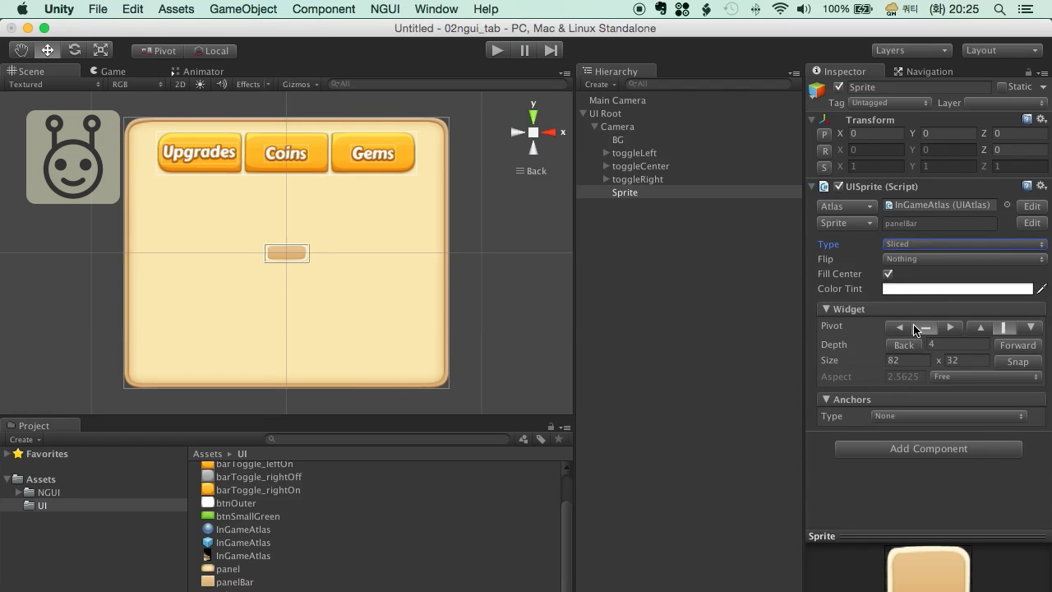
click(914, 363)
text(600)
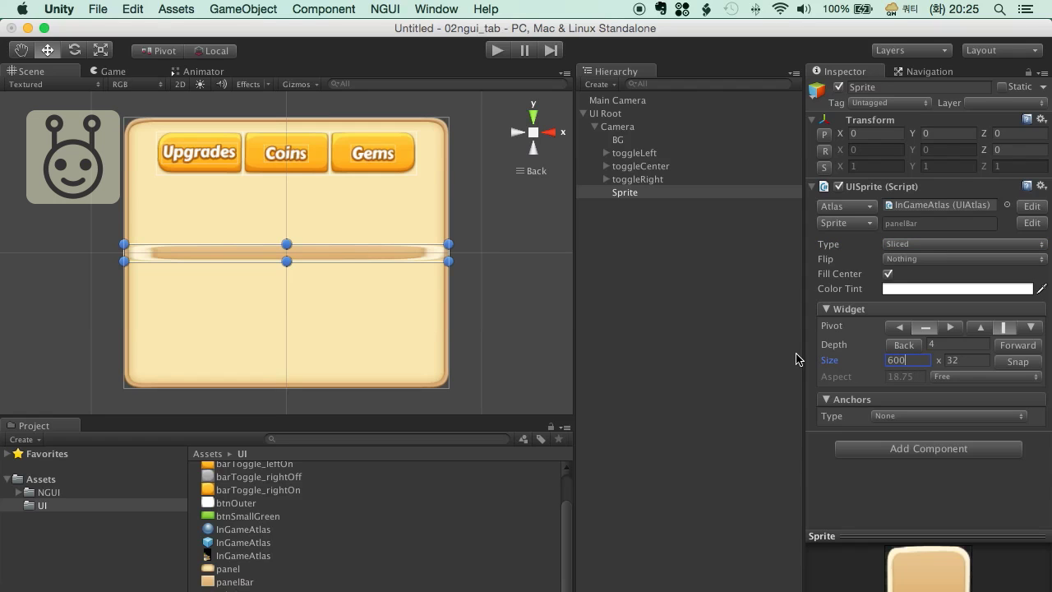
text(560)
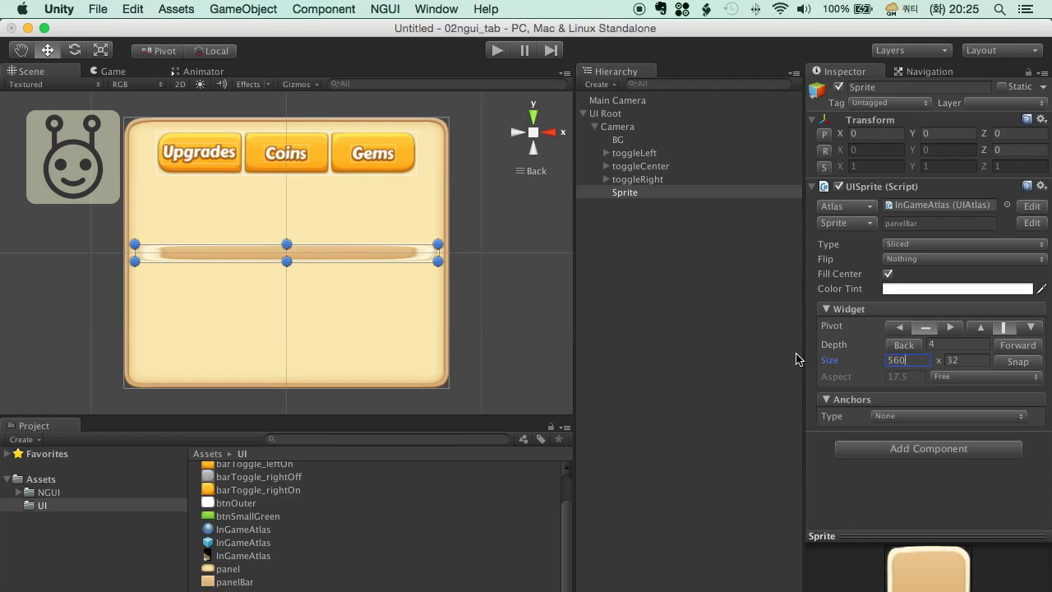
key(Tab)
text(100)
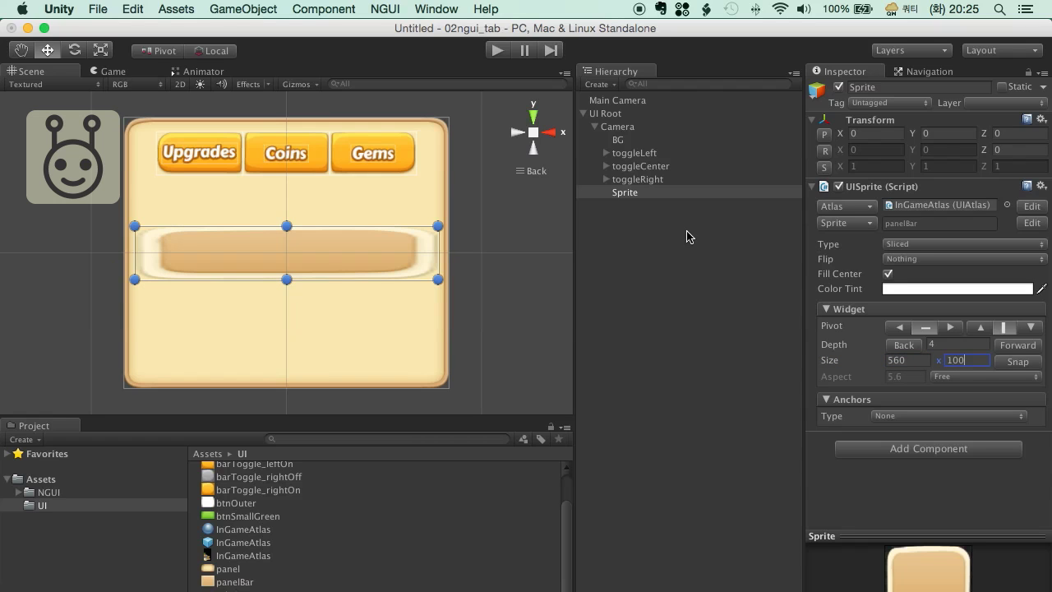
- Set panelBar's slice borders in the atlas to left 35, right 35, bottom 30 and top 31, and reselect the bar sprite
click(638, 217)
click(628, 192)
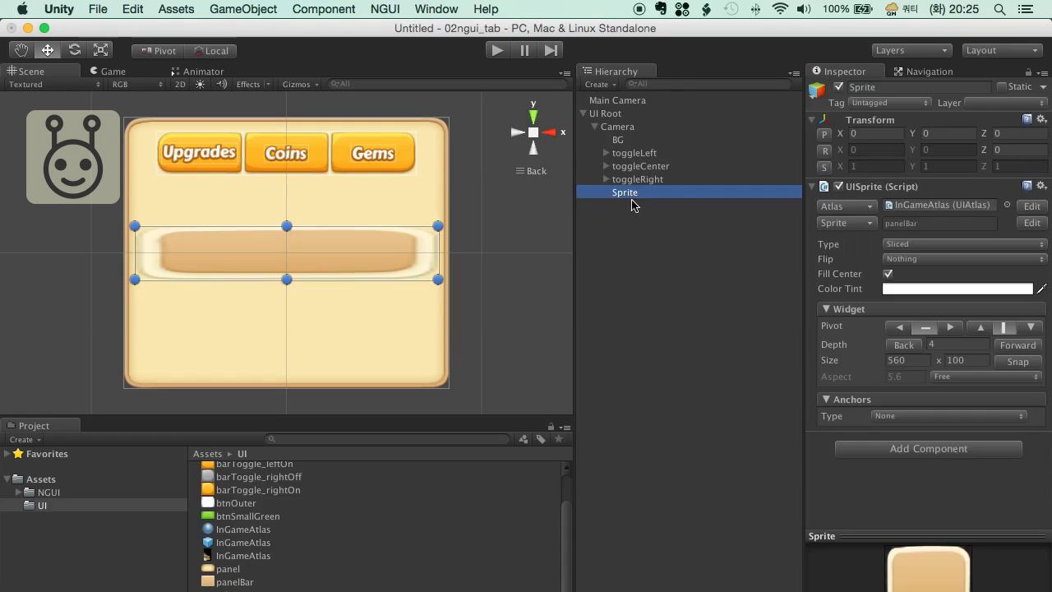
click(1031, 223)
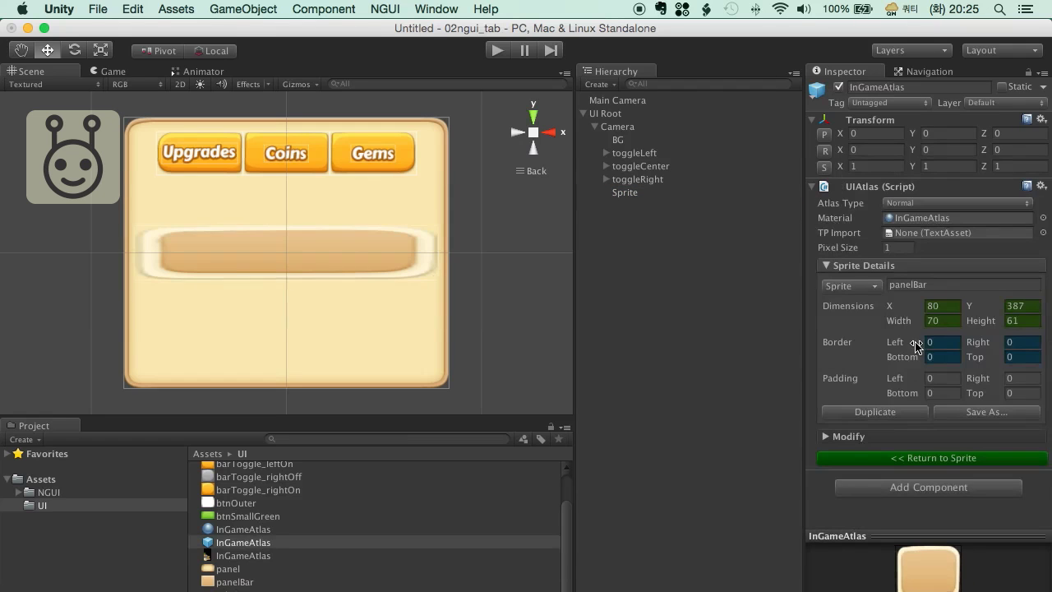
click(941, 342)
text(35)
key(Tab)
text(3)
key(Tab)
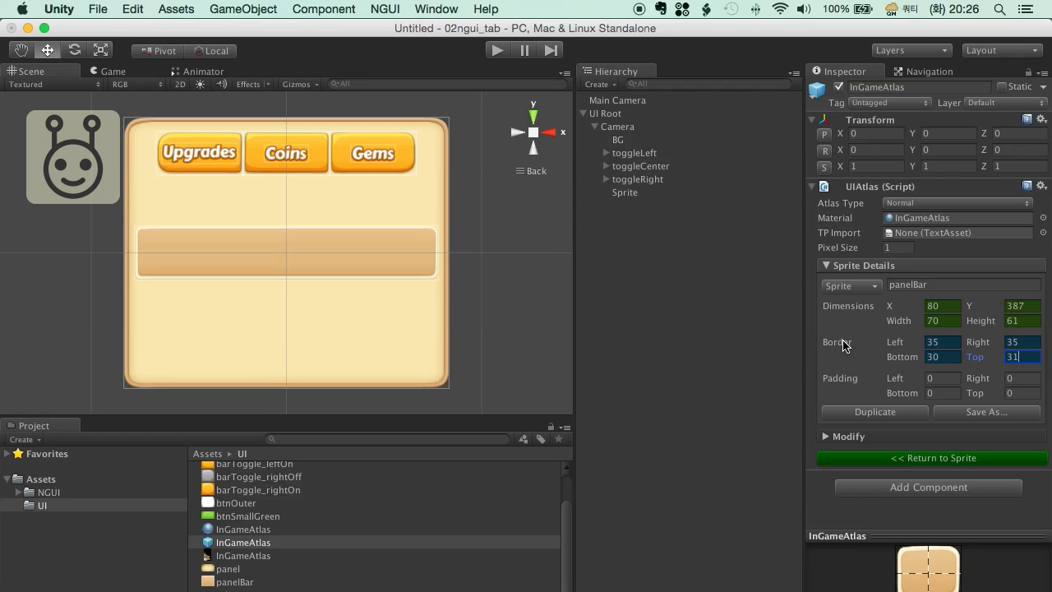
click(703, 166)
click(634, 192)
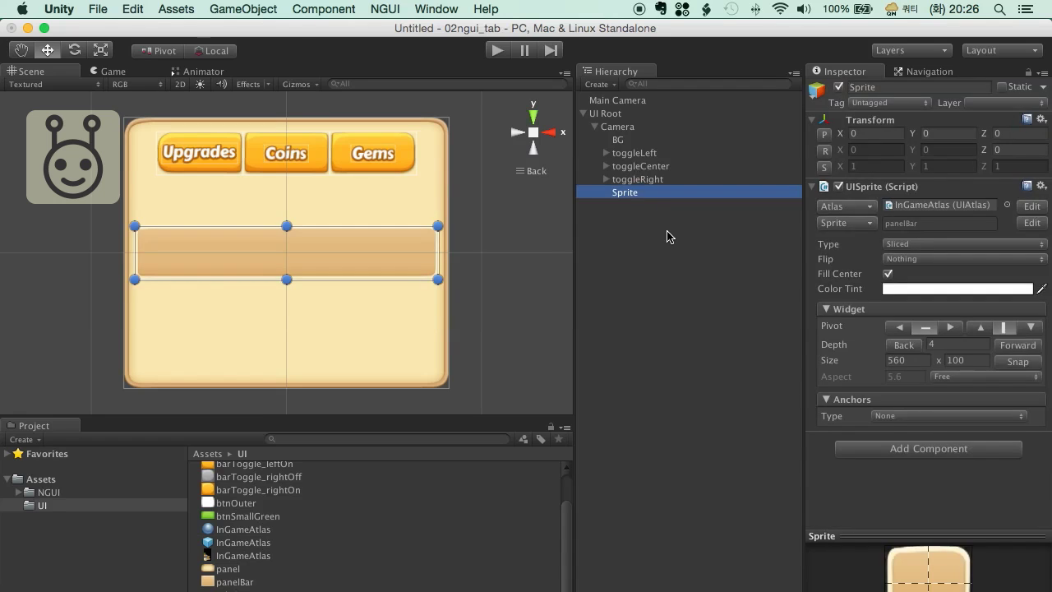
click(638, 221)
click(624, 192)
click(846, 223)
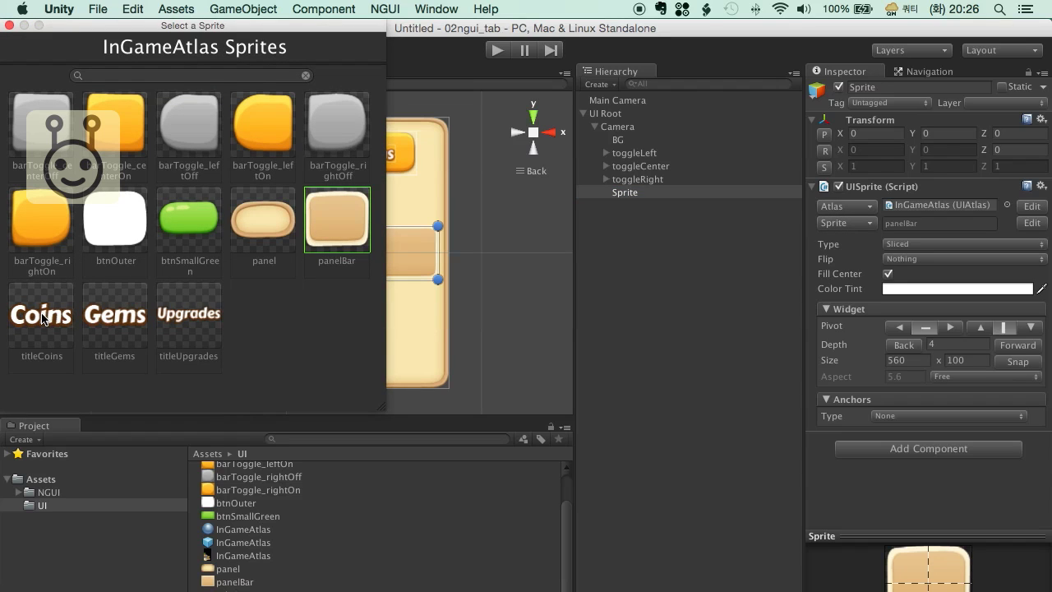
click(189, 231)
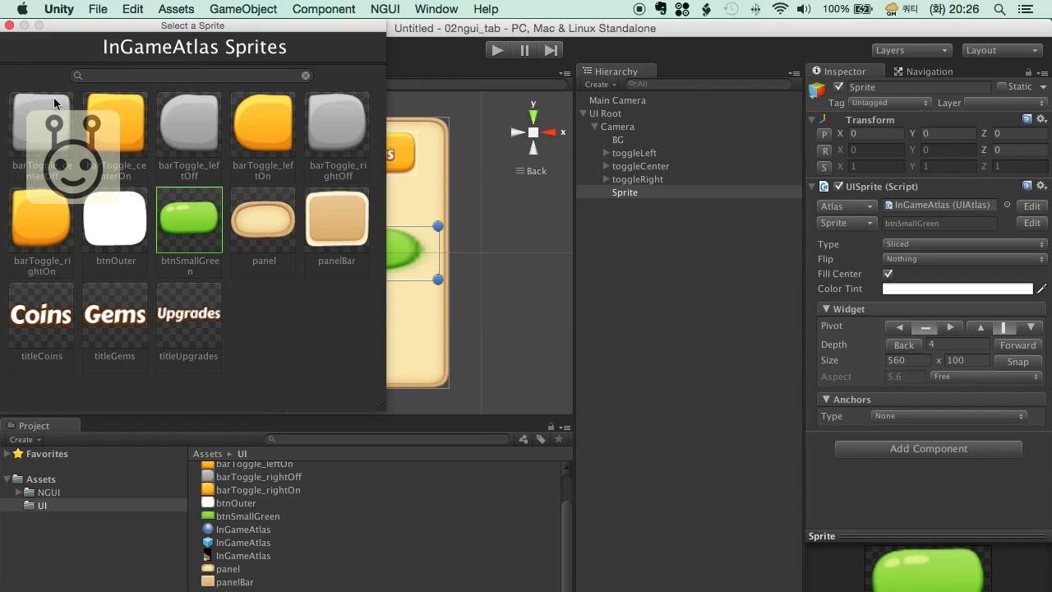
click(9, 27)
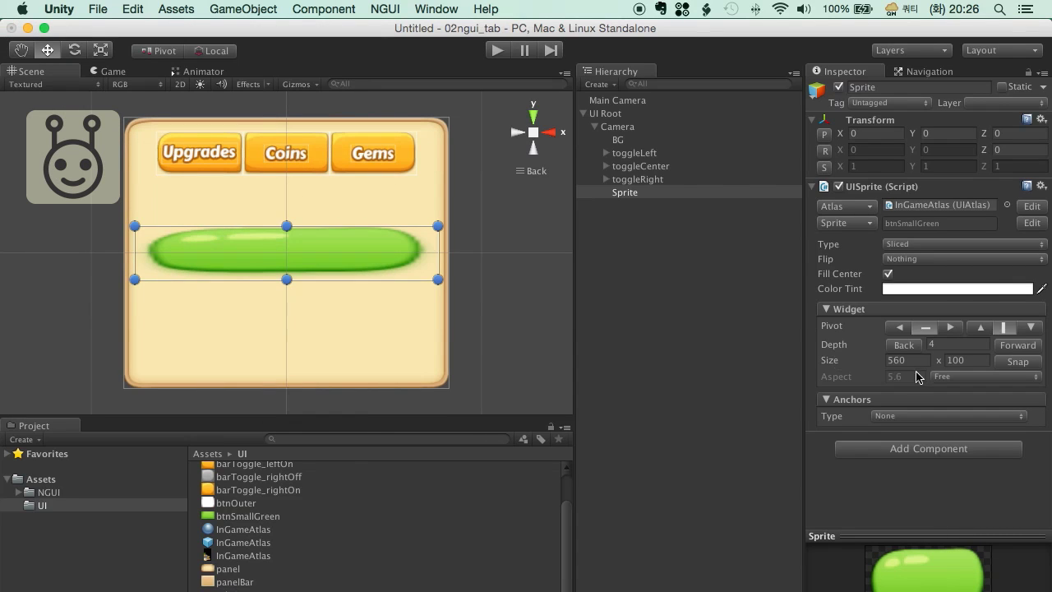
click(1024, 361)
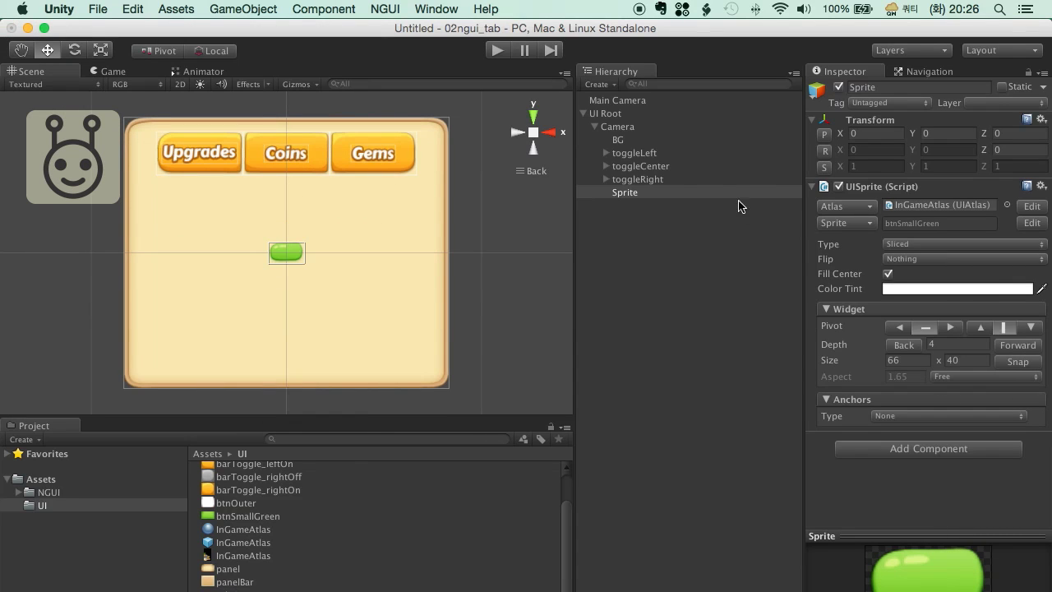
key(super+z)
key(super+z)
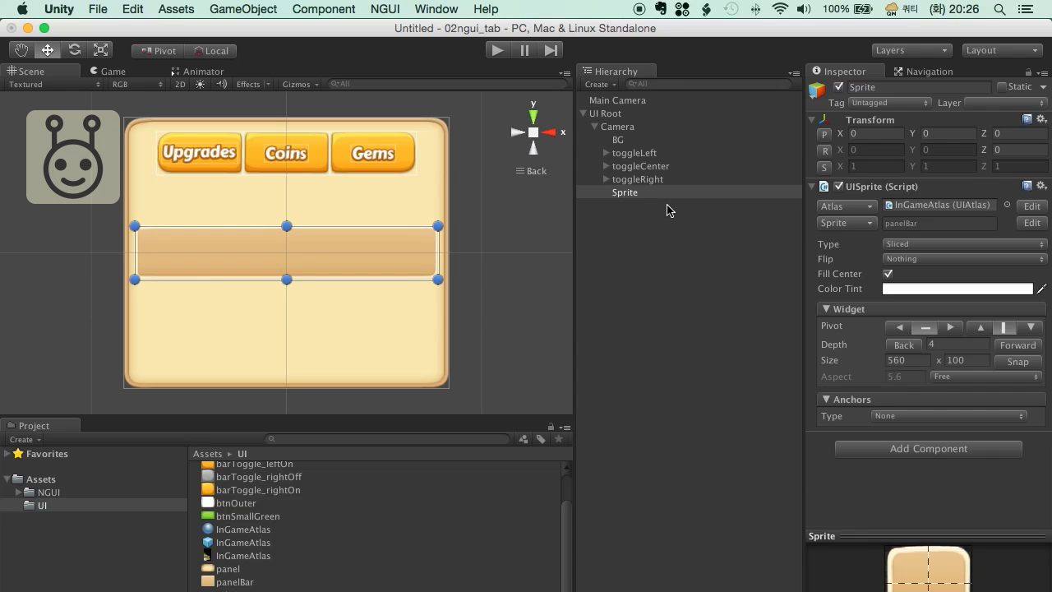
- Create an NGUI sprite as a child of the panelBar sprite, using the btnSmallGreen image
click(625, 192)
click(384, 8)
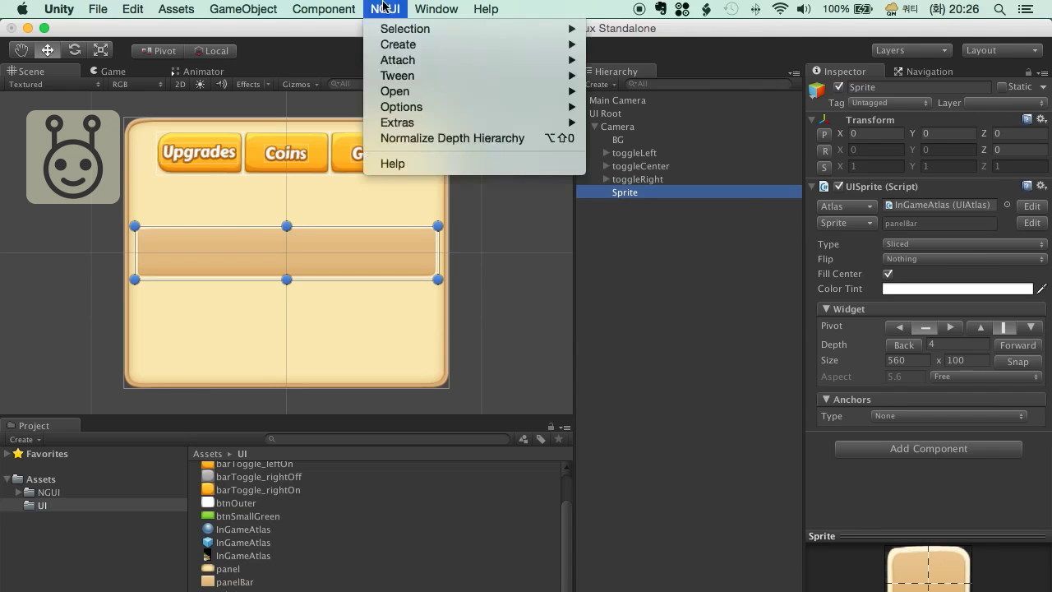
mouse_move(386, 46)
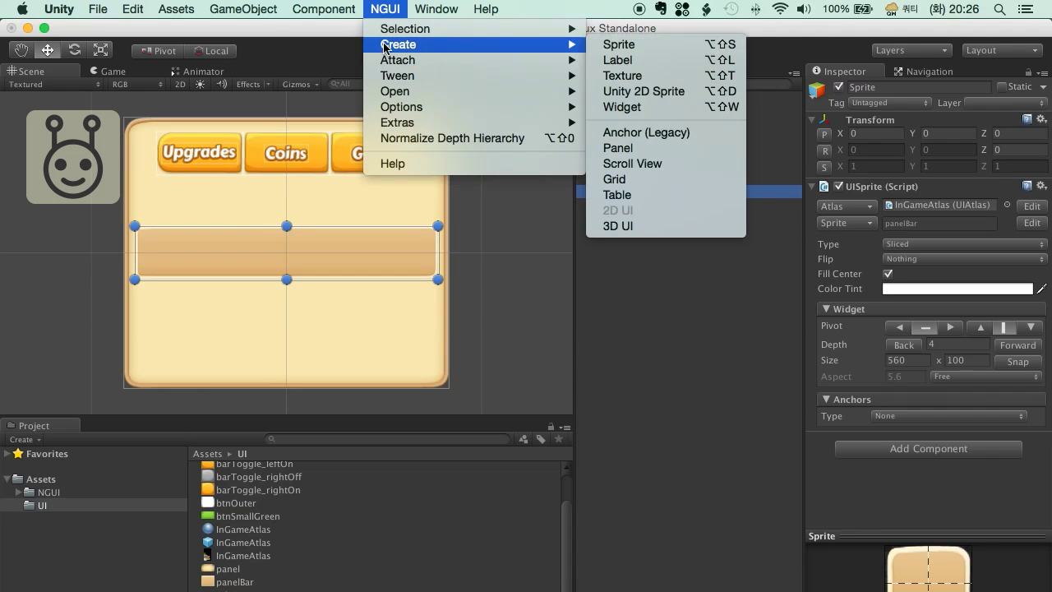
click(649, 46)
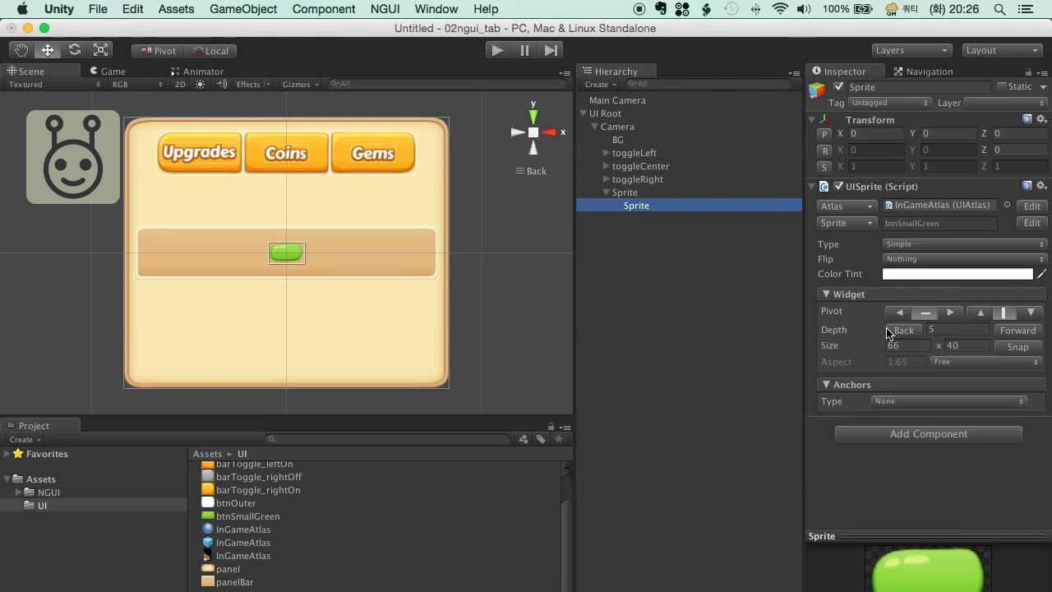
click(848, 223)
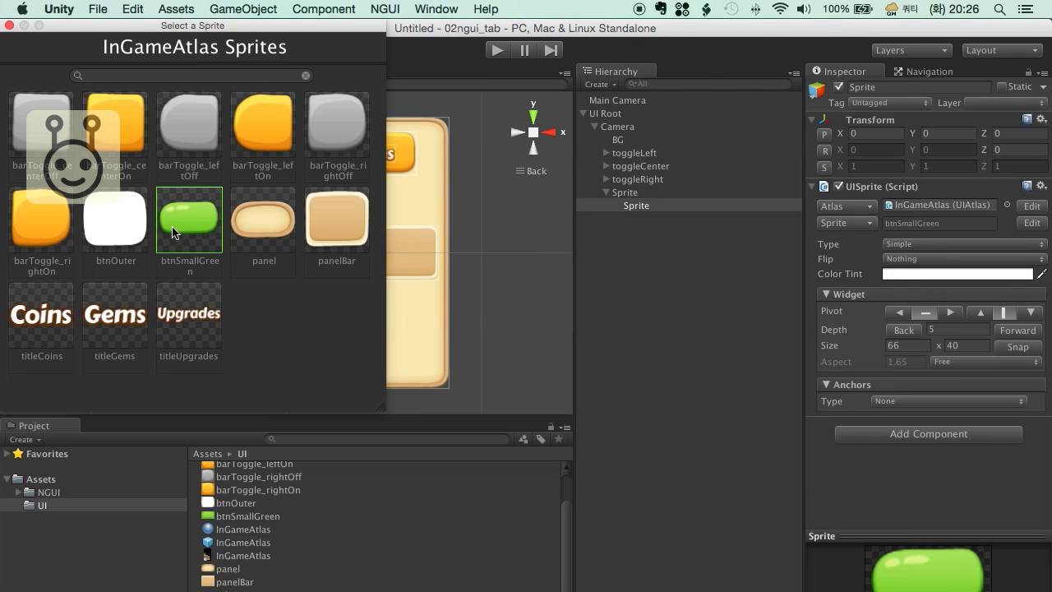
click(9, 25)
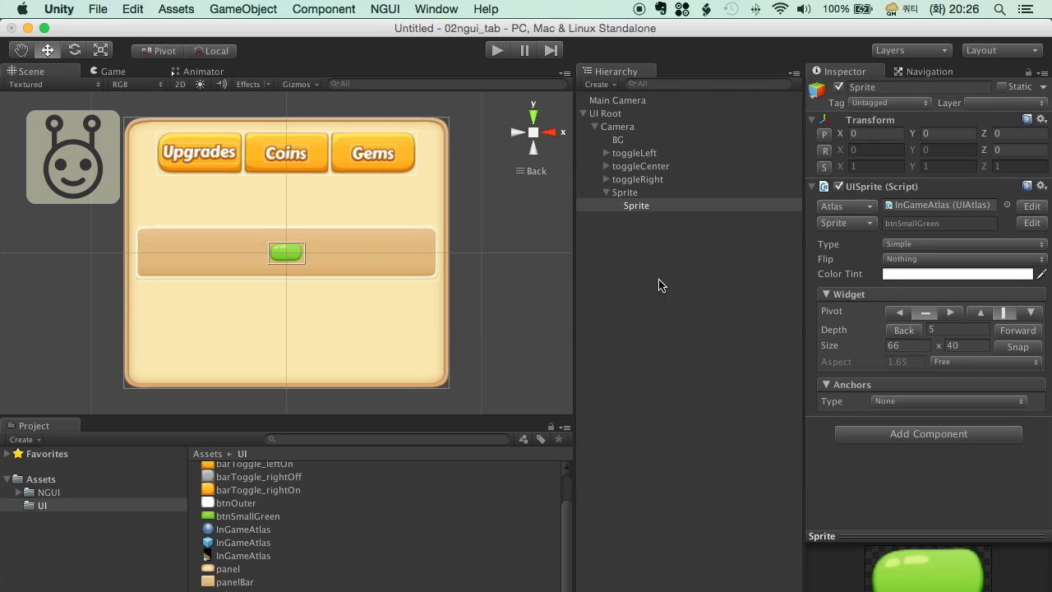
- Move the green button sprite toward the bar's left end, to about X -179
click(633, 205)
scroll(351, 259, up, 3)
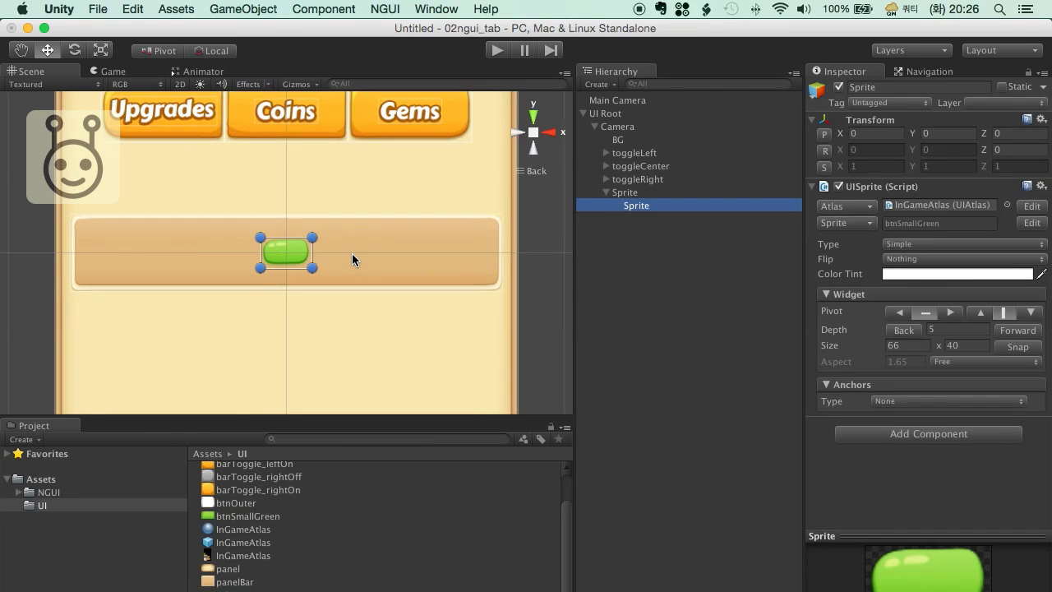
drag(290, 251, 153, 257)
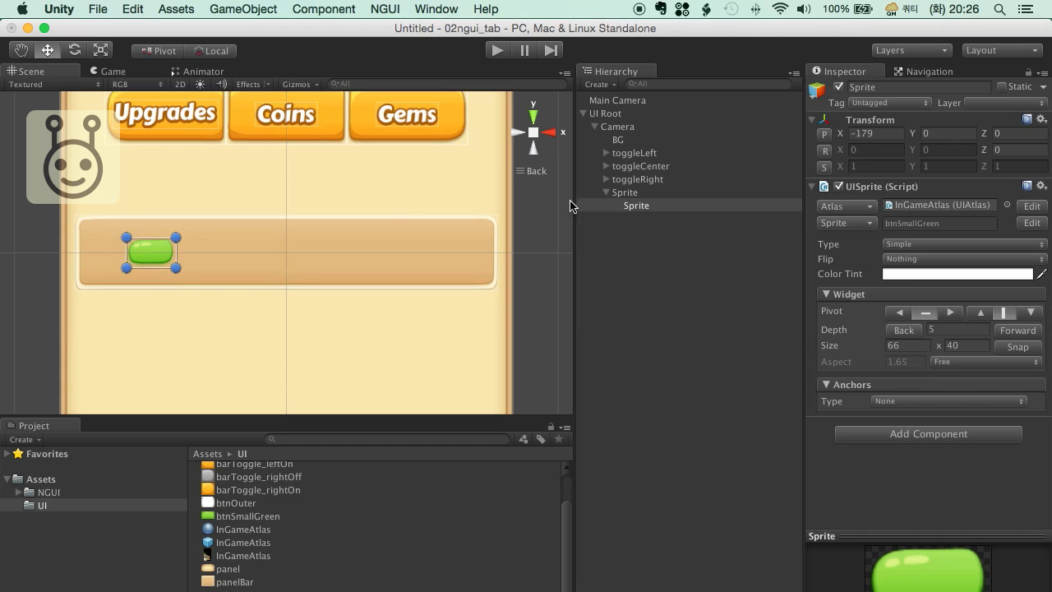
- Rename the parent panelBar sprite as left
click(643, 237)
click(622, 195)
key(Return)
text(left)
key(Return)
- Duplicate the left bar with its button and rename the copy as center
click(606, 192)
key(super+d)
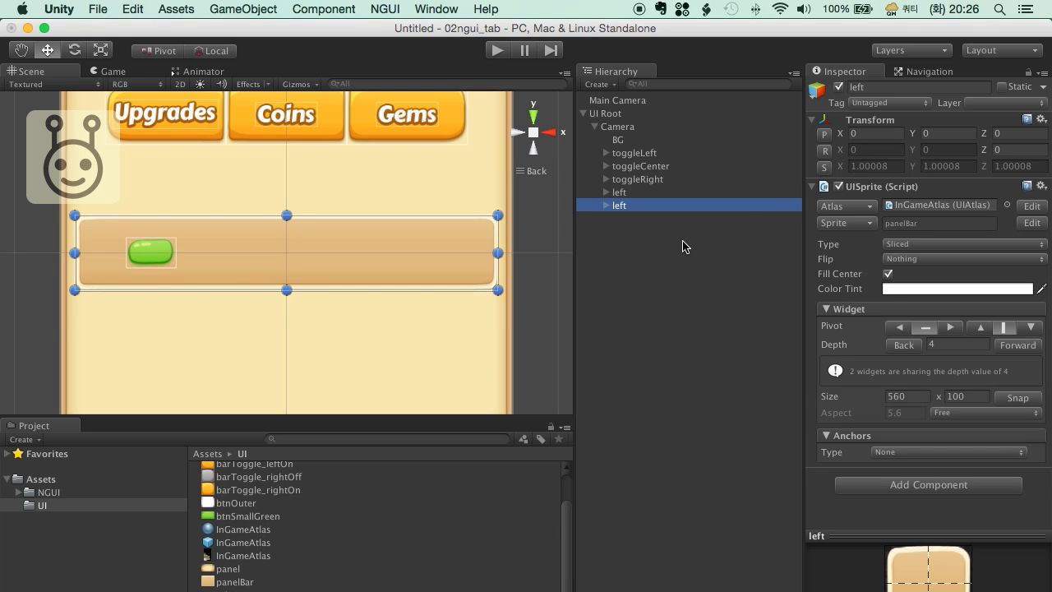
click(823, 165)
click(625, 207)
key(Return)
text(center)
key(Return)
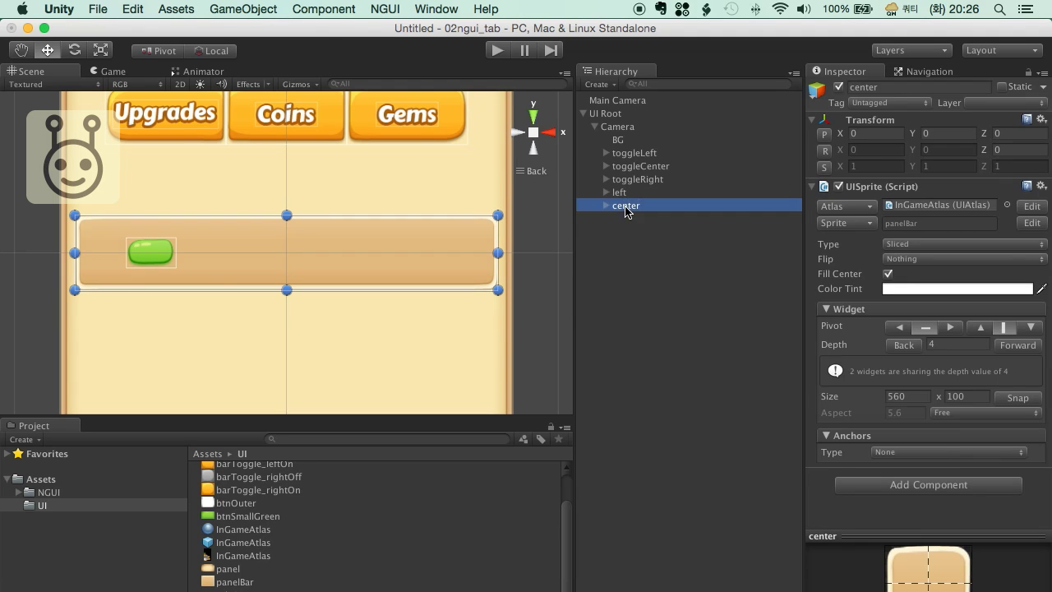
- Deactivate the left bar and move the center bar's green button to the middle, at about X 0
click(618, 192)
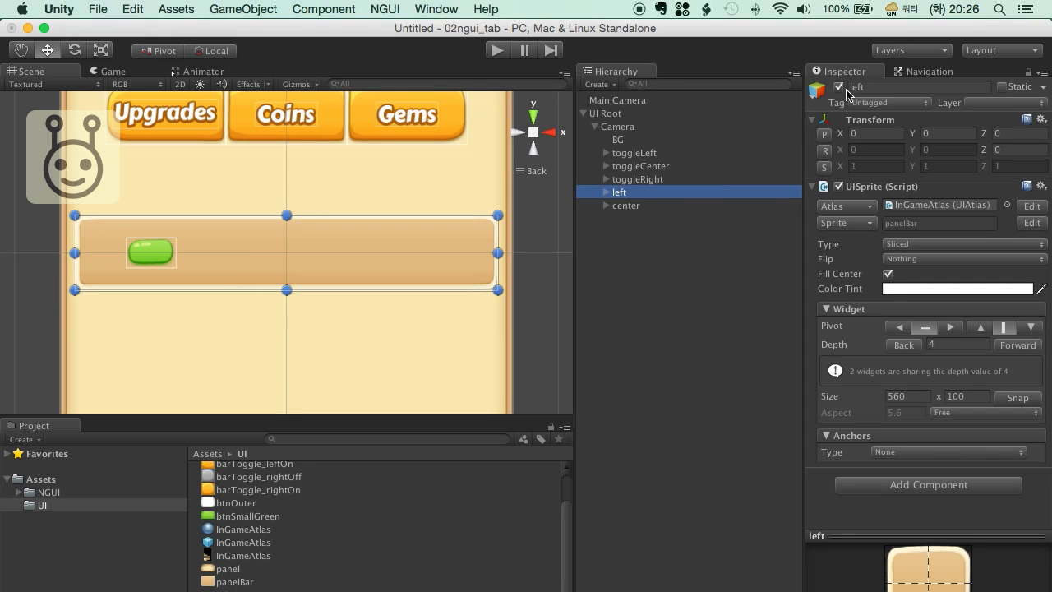
click(839, 87)
click(607, 205)
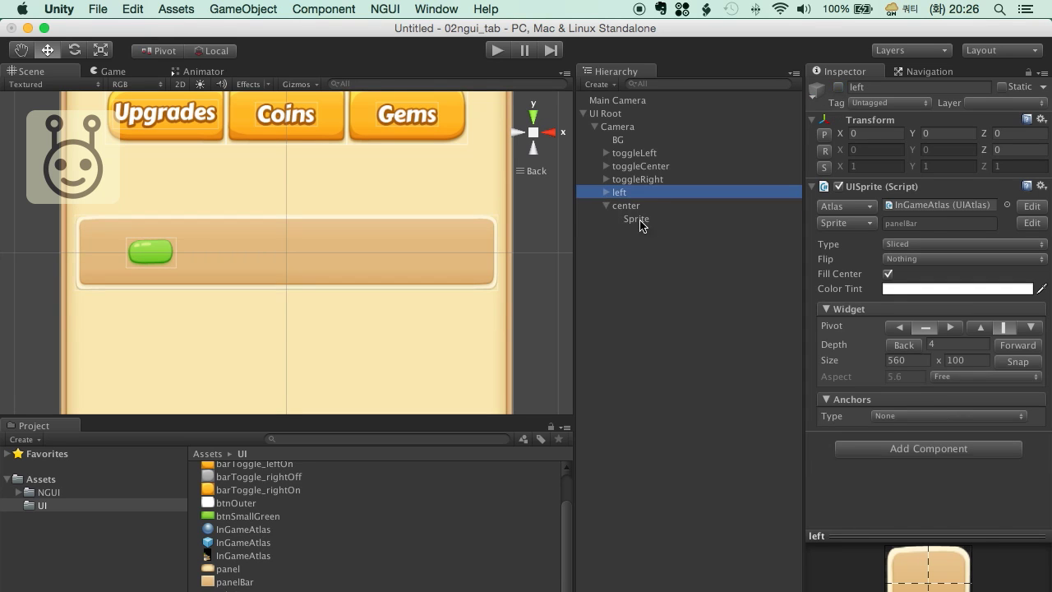
click(633, 218)
drag(155, 246, 304, 254)
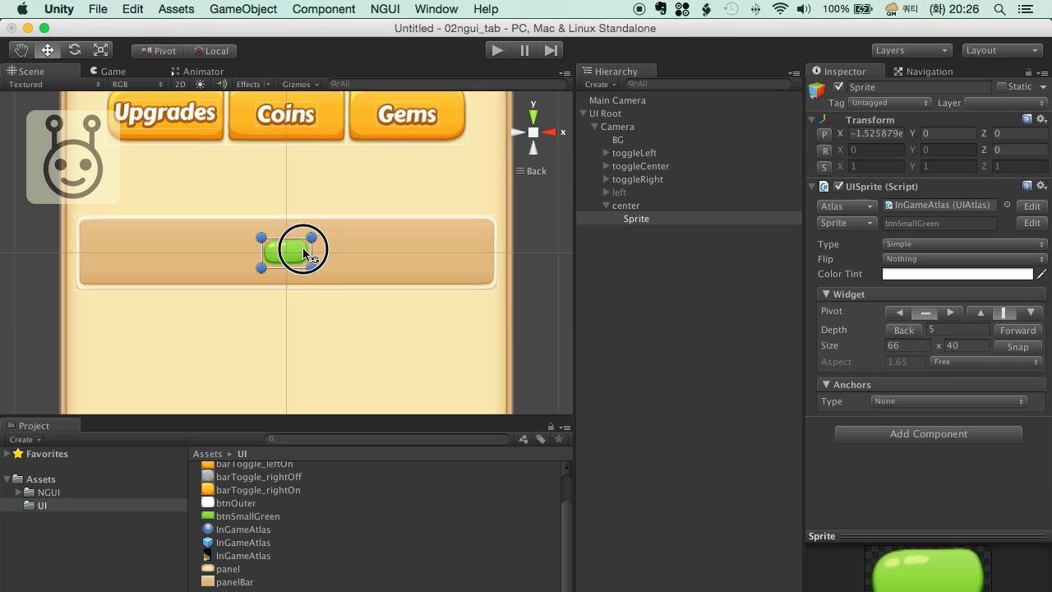
- Duplicate the center bar with its button and rename the copy as right
click(632, 227)
click(607, 206)
click(633, 209)
key(super+d)
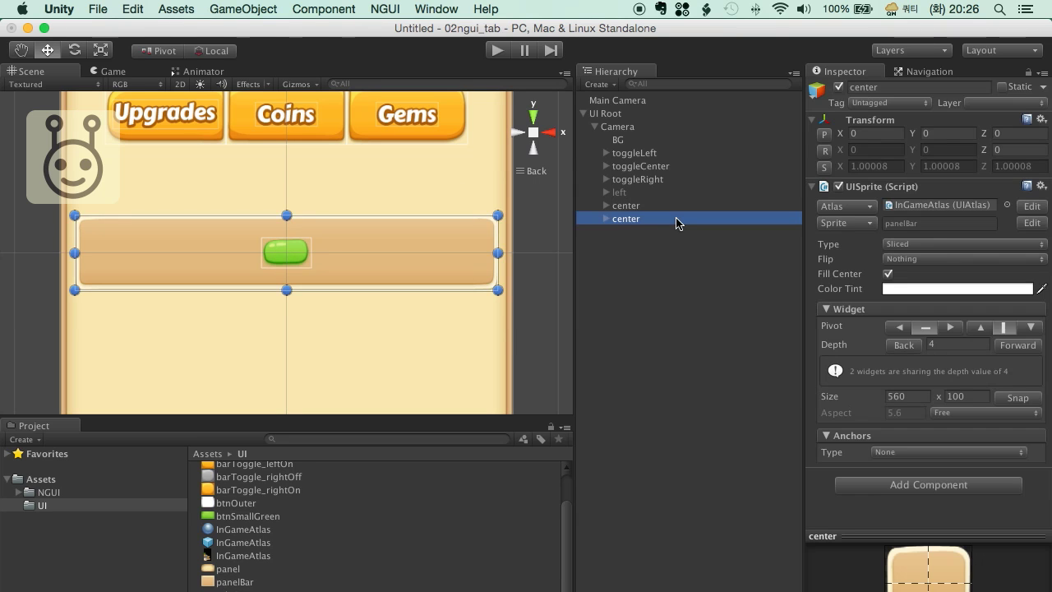
click(676, 221)
key(BackSpace)
key(BackSpace)
key(BackSpace)
key(BackSpace)
key(BackSpace)
key(BackSpace)
text(right)
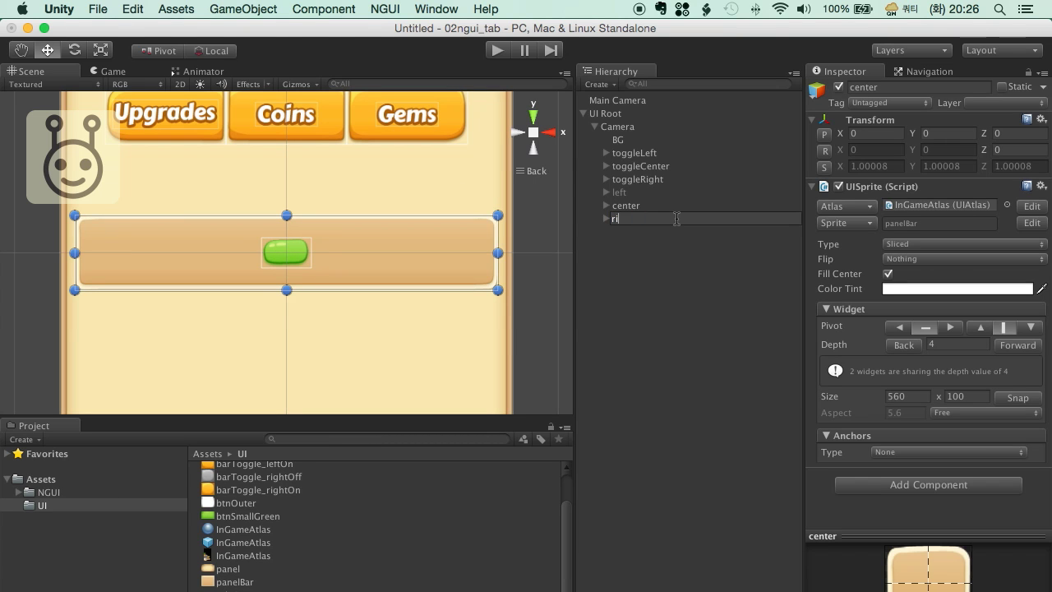
key(Return)
- Deactivate the center bar and move the right bar's green button toward the bar's right end
click(643, 206)
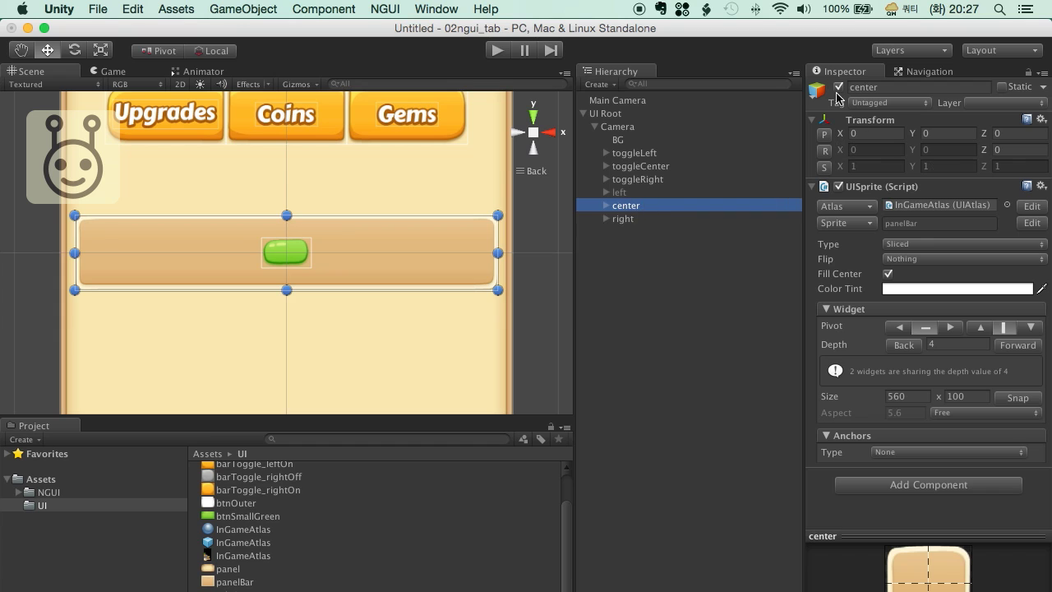
click(649, 219)
click(824, 166)
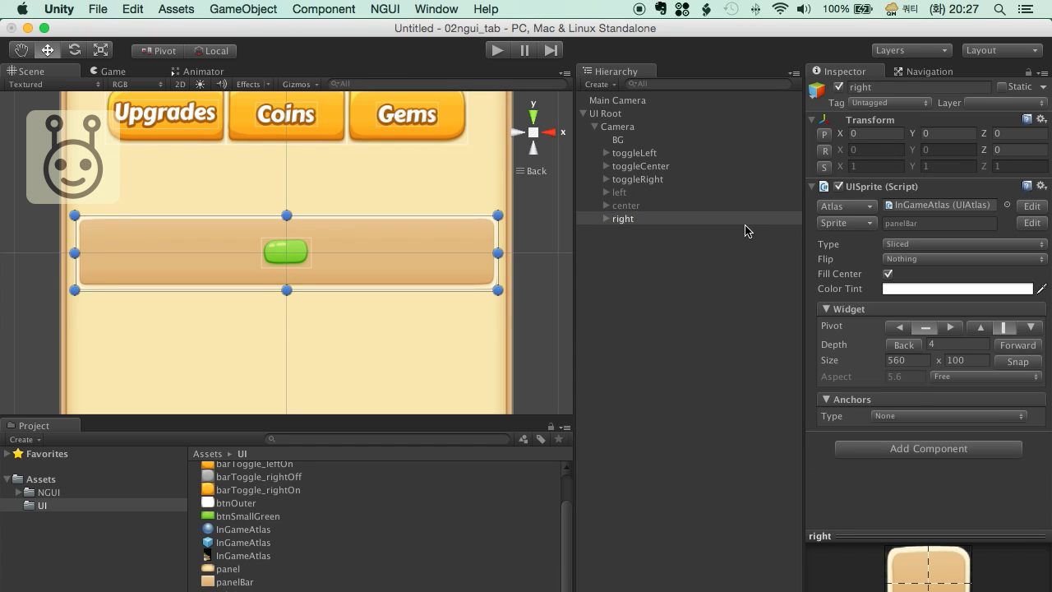
click(606, 219)
click(631, 233)
drag(298, 253, 449, 253)
click(649, 299)
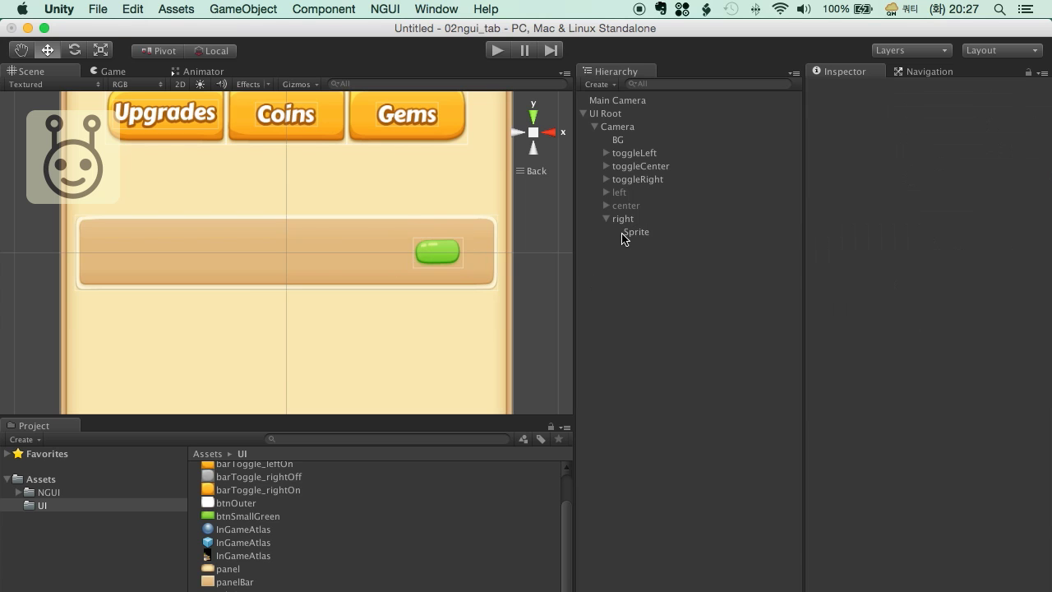
- Reactivate the center and left bars
click(626, 206)
click(838, 88)
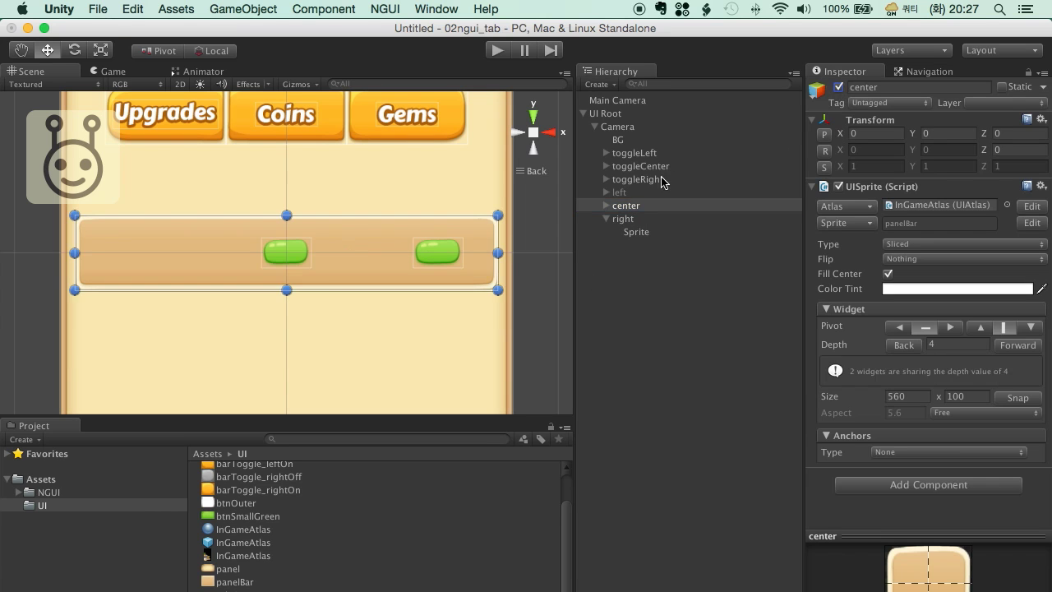
click(654, 192)
click(838, 87)
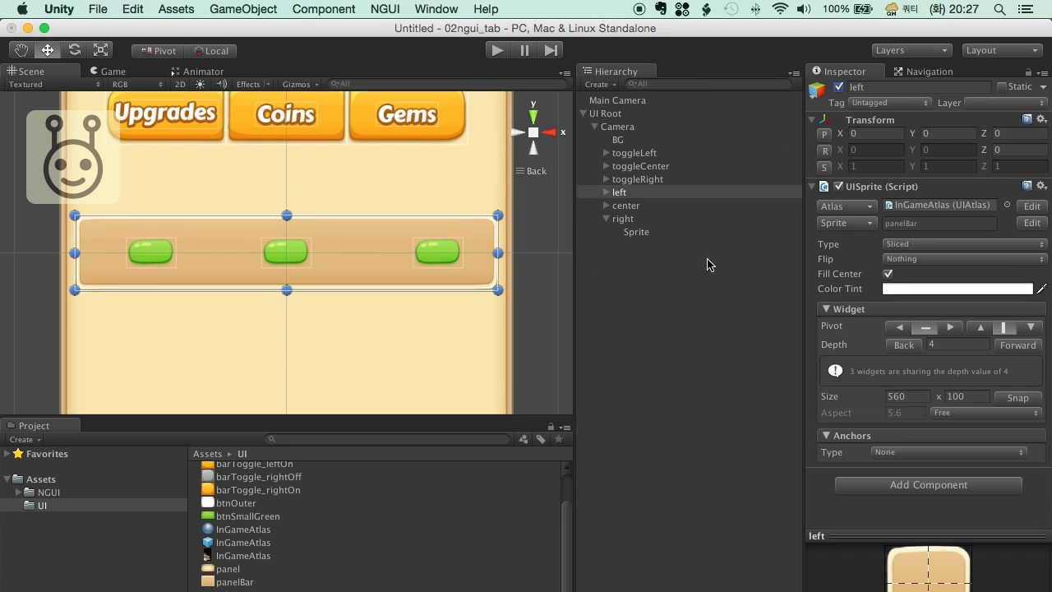
- Examine how toggleLeft, toggleCenter and toggleRight pair with the left, center and right bars in the hierarchy
click(707, 262)
click(608, 217)
click(635, 179)
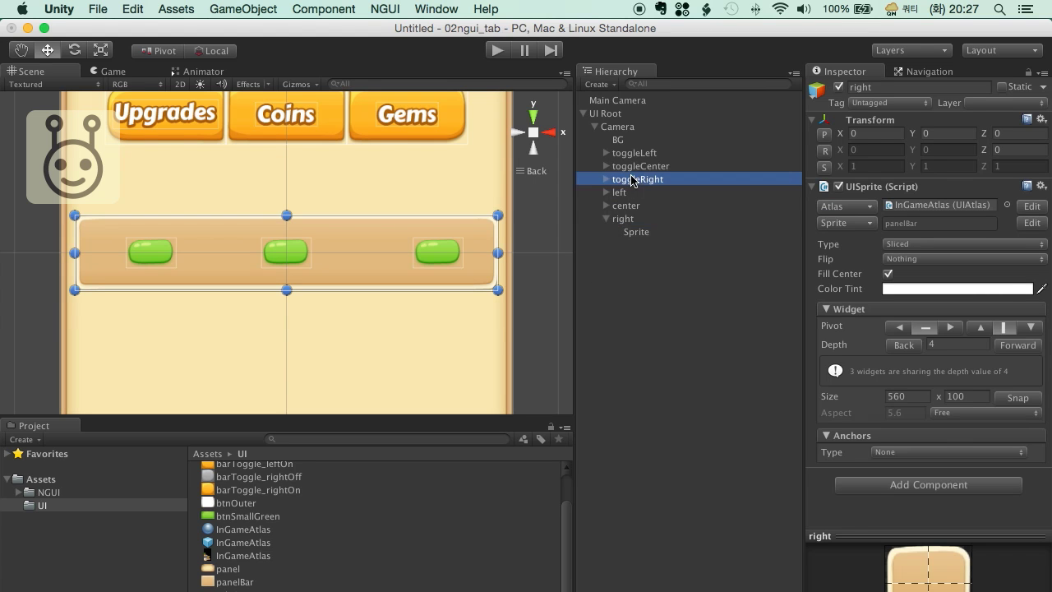
click(634, 166)
click(640, 181)
click(640, 154)
click(634, 166)
click(629, 179)
click(625, 205)
click(626, 219)
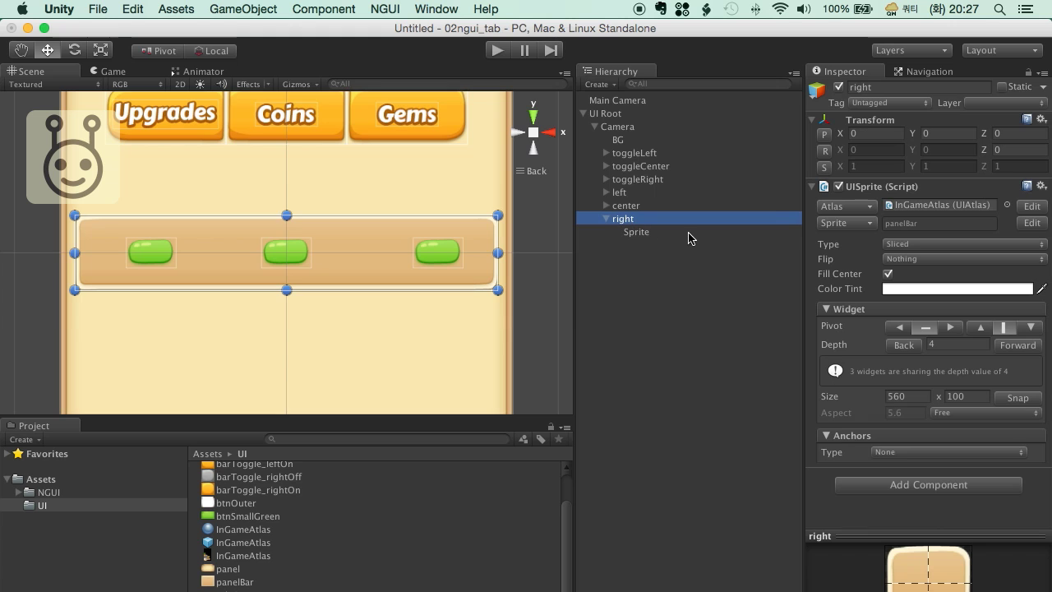
scroll(419, 249, down, 3)
scroll(419, 249, up, 3)
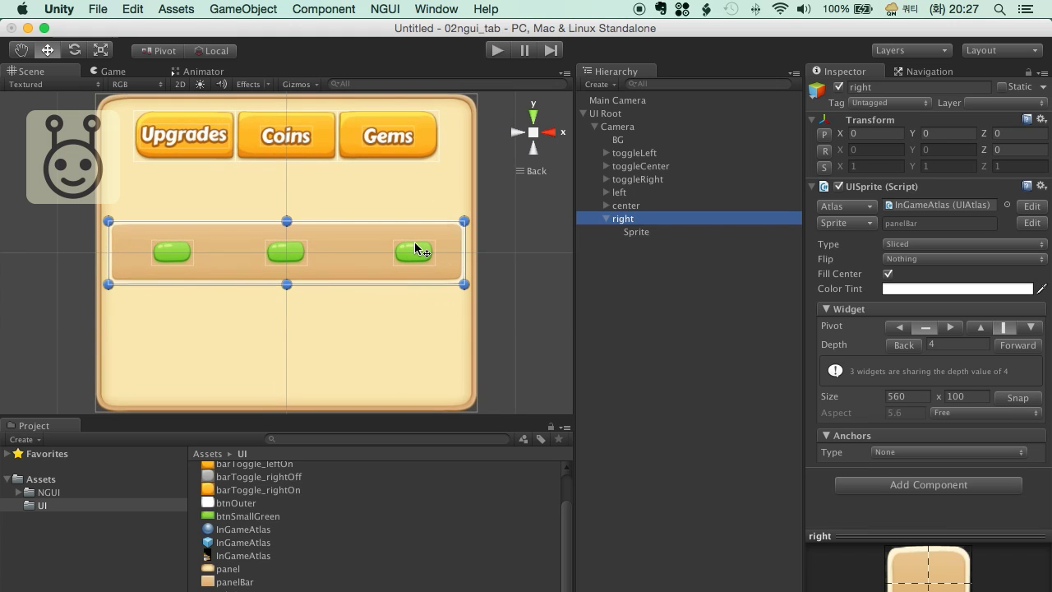
click(605, 218)
click(631, 153)
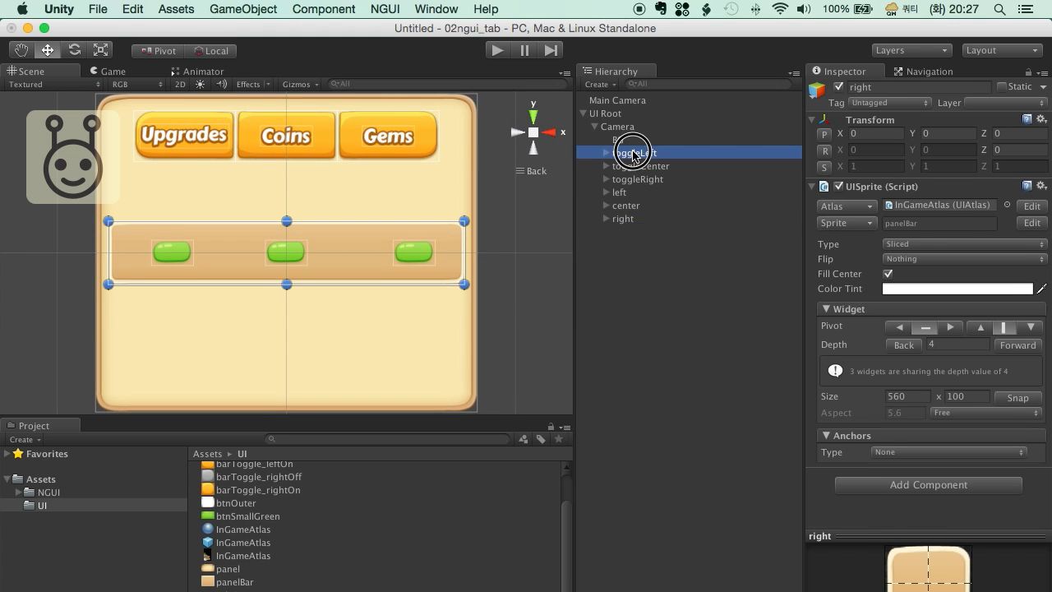
click(622, 193)
click(634, 154)
click(626, 193)
- Collapse the UISprite component of toggleLeft to bring its UIToggle settings into view
click(645, 155)
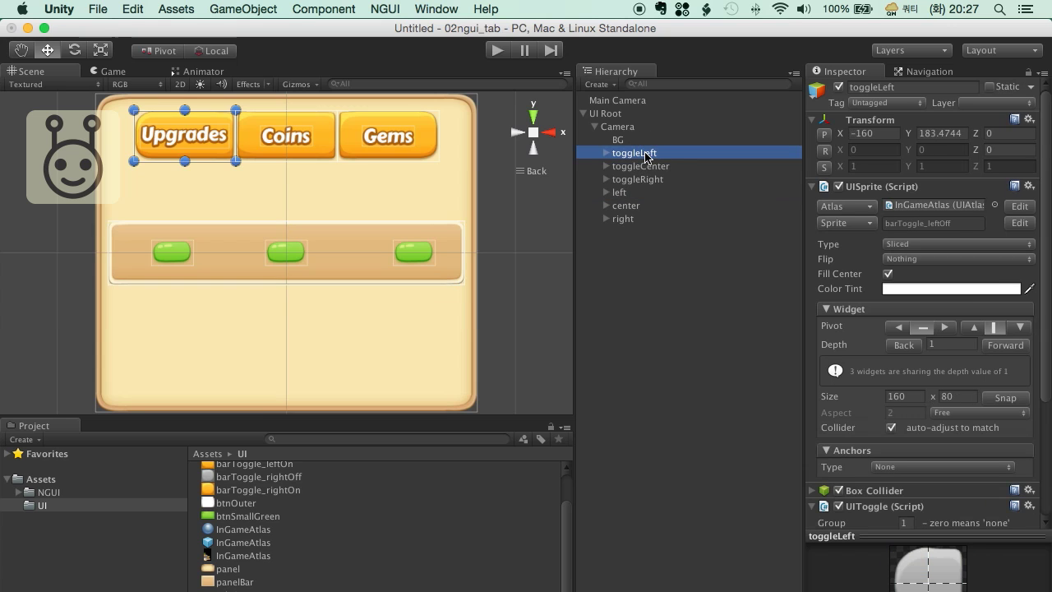
click(811, 188)
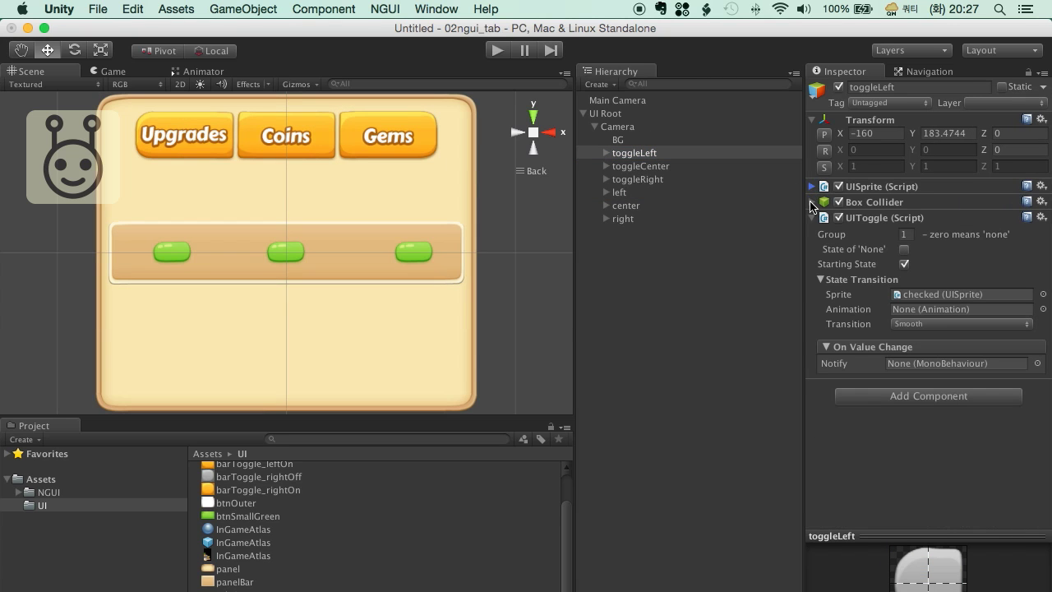
click(690, 271)
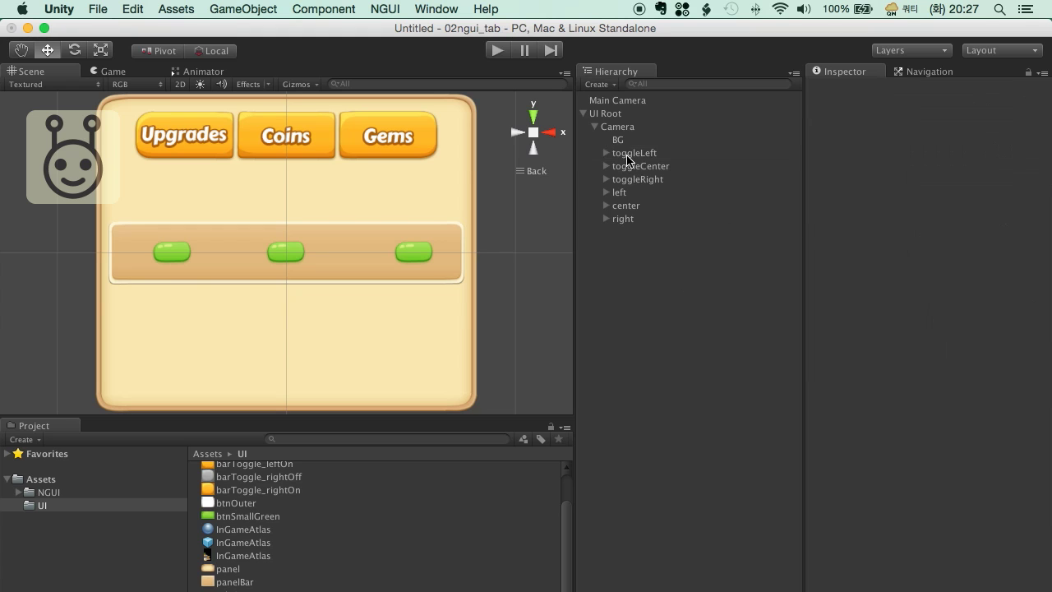
- Add the Toggled Objects component to toggleLeft, toggleCenter and toggleRight together
click(629, 154)
click(633, 165)
click(640, 179)
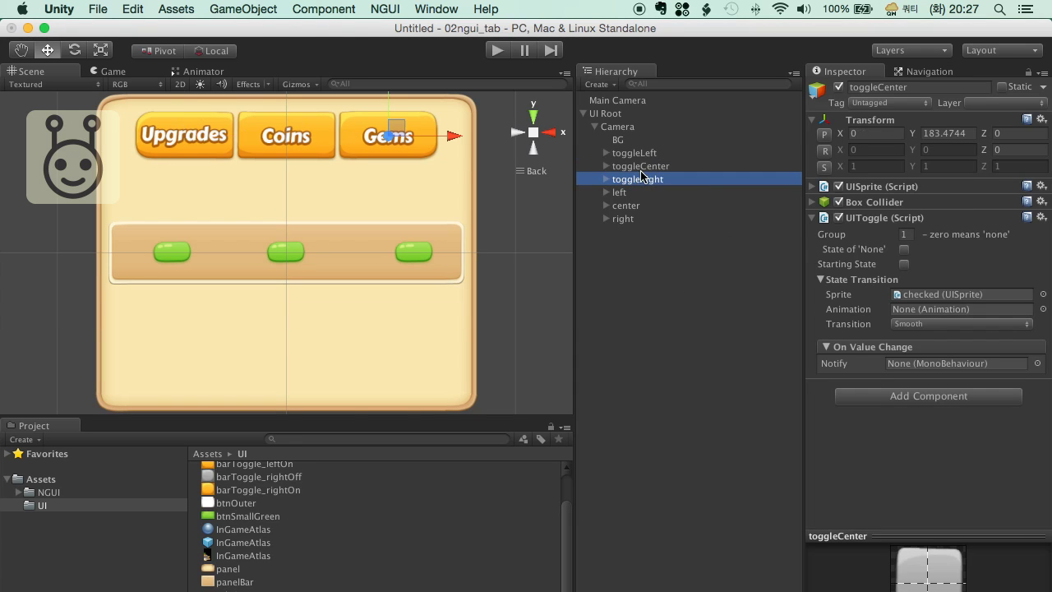
shift+click(635, 153)
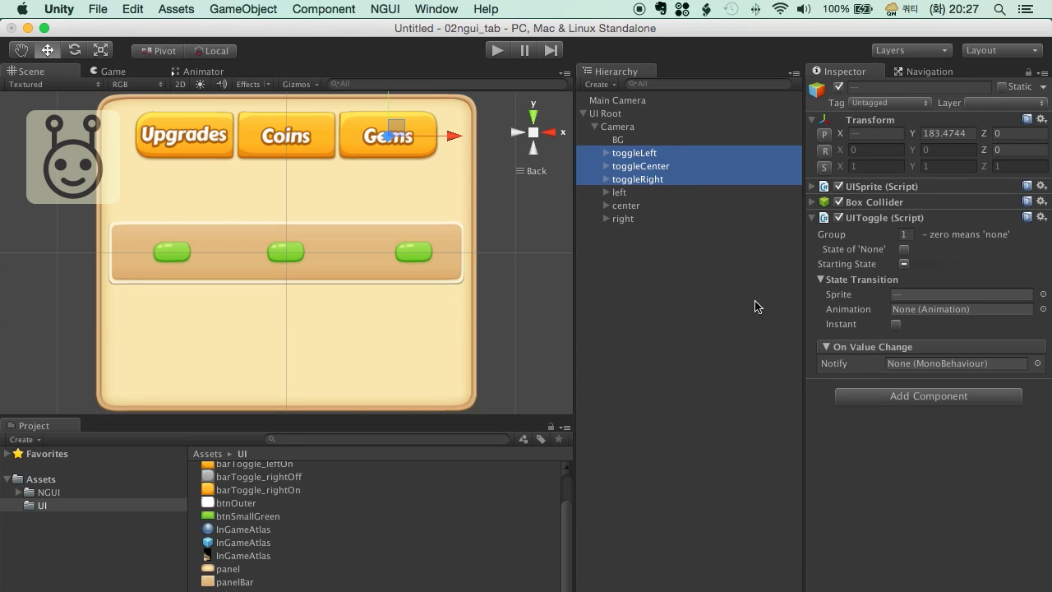
click(908, 397)
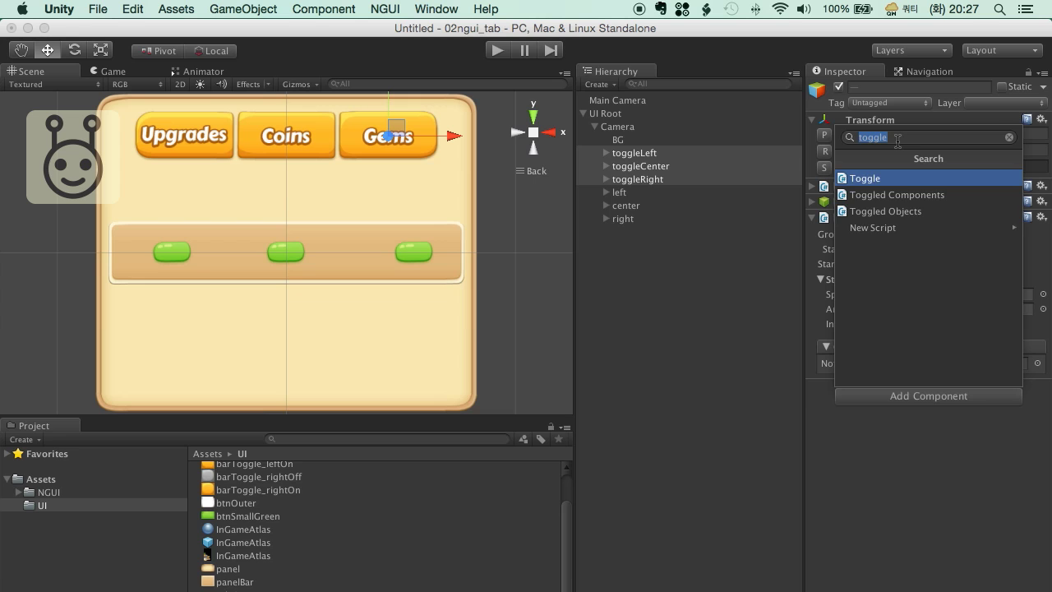
text(tog)
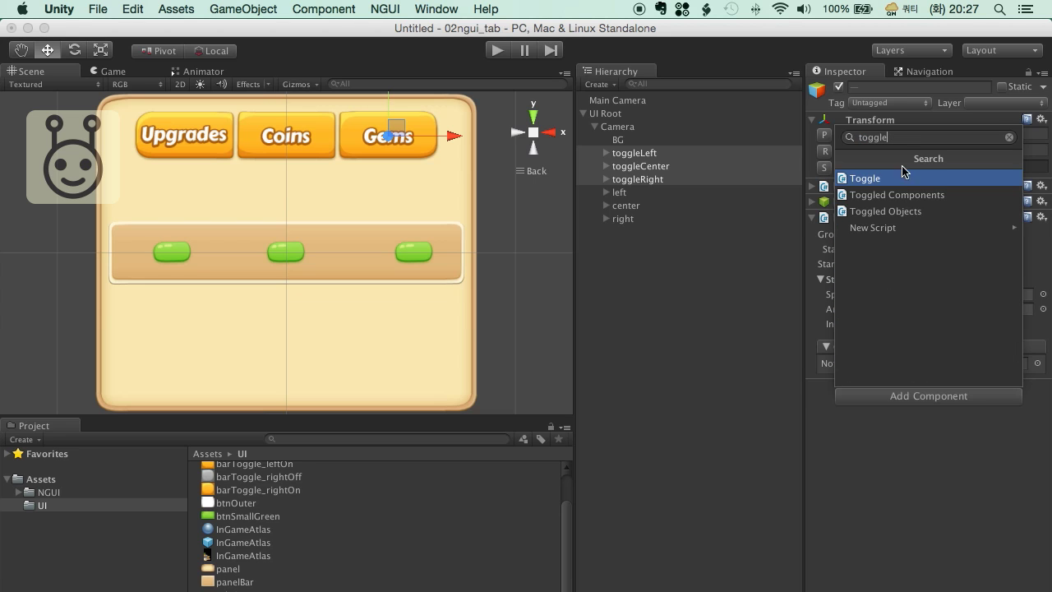
click(907, 211)
click(687, 239)
- Expand the Activate and Deactivate lists of toggleLeft's UIToggled Objects component
click(626, 153)
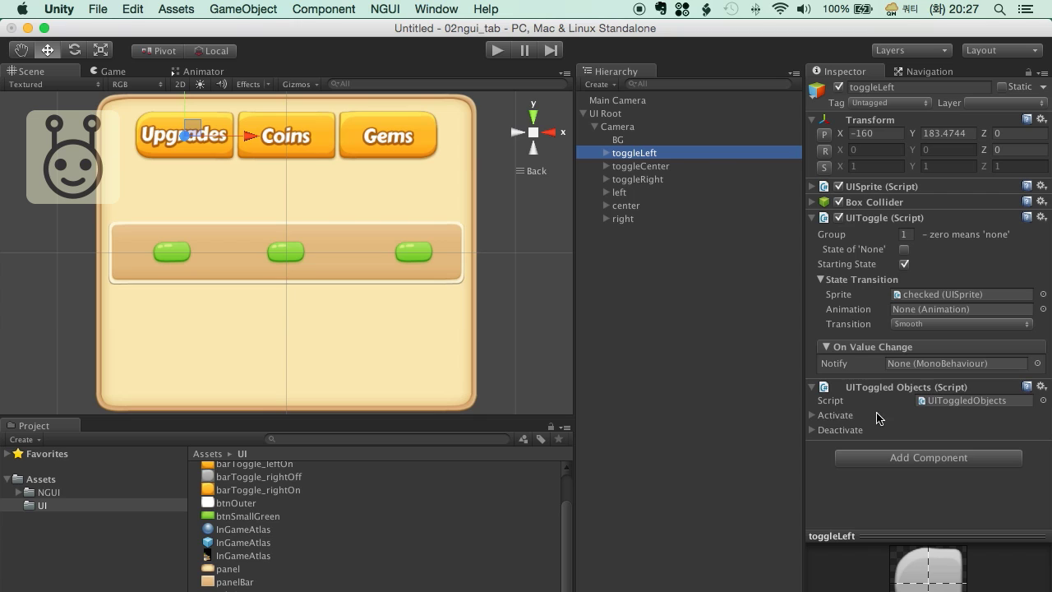
click(812, 415)
click(812, 444)
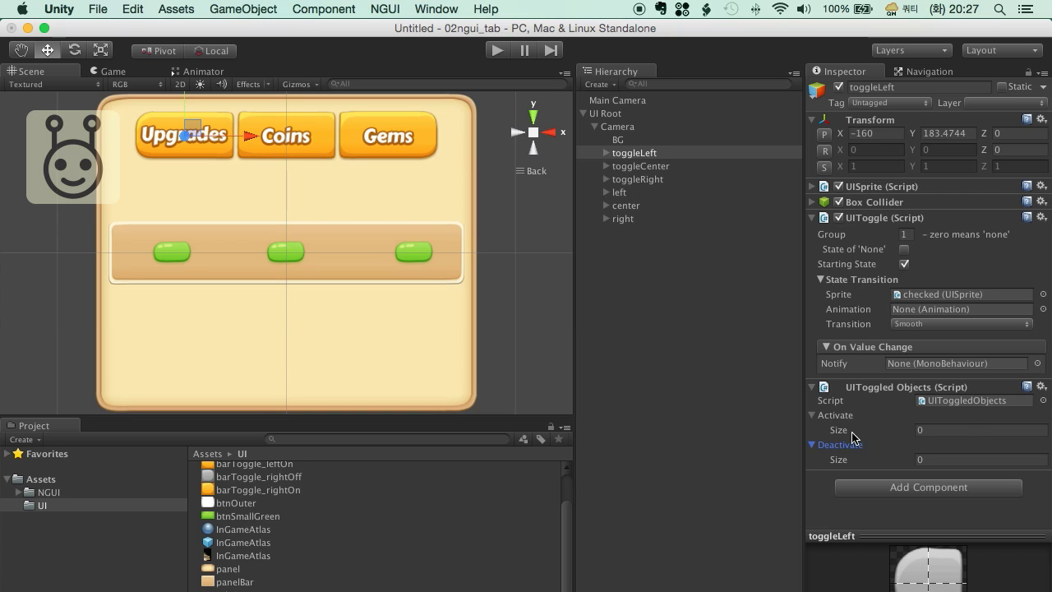
- Try a size of 10 for toggleLeft's Activate list, reset it to 0 and collapse the Deactivate list
click(945, 429)
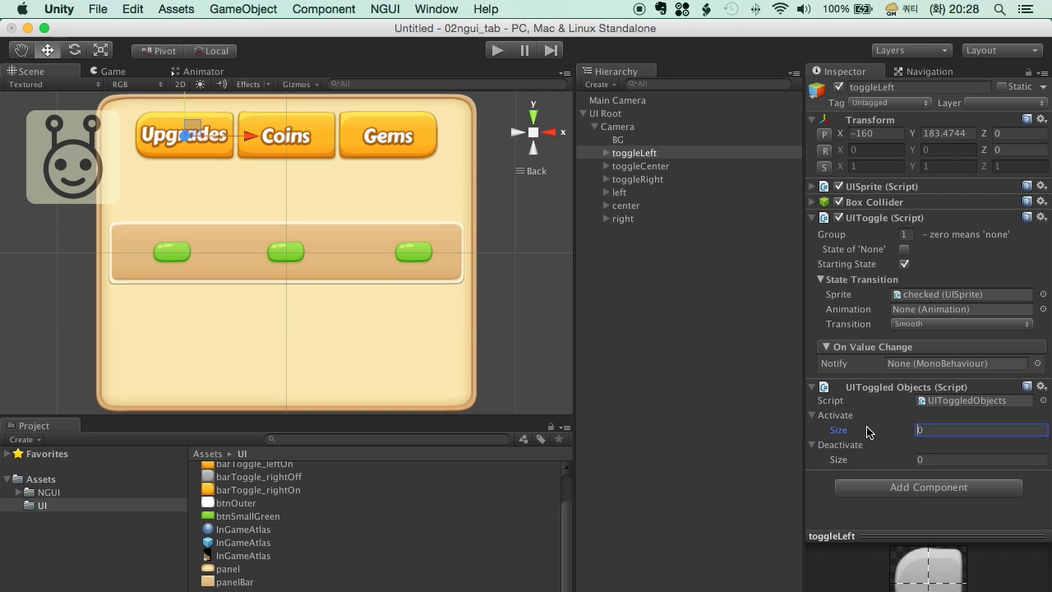
text(10)
key(Return)
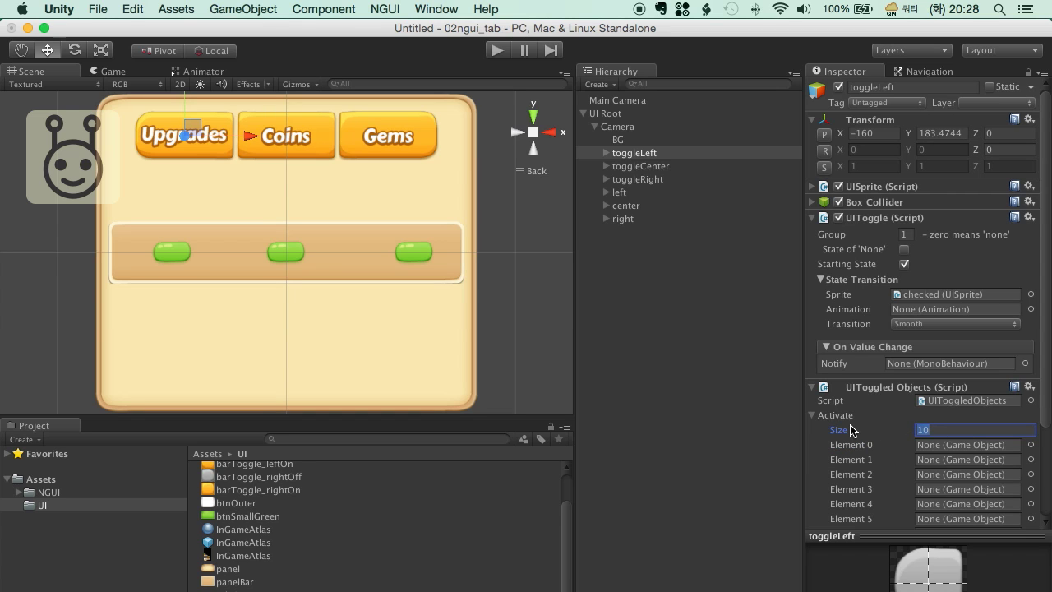
text(0)
key(Return)
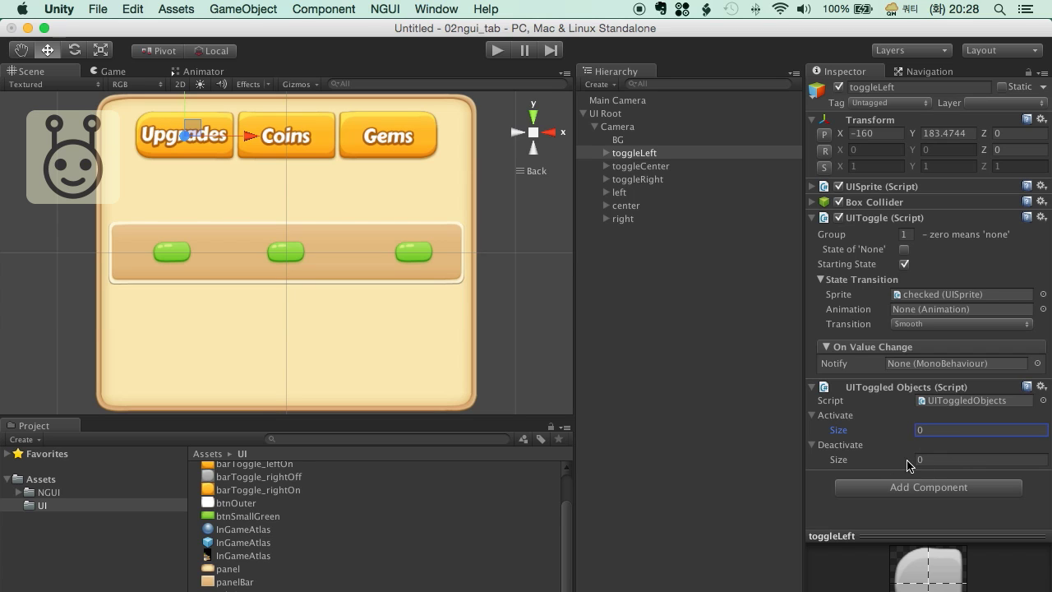
click(811, 444)
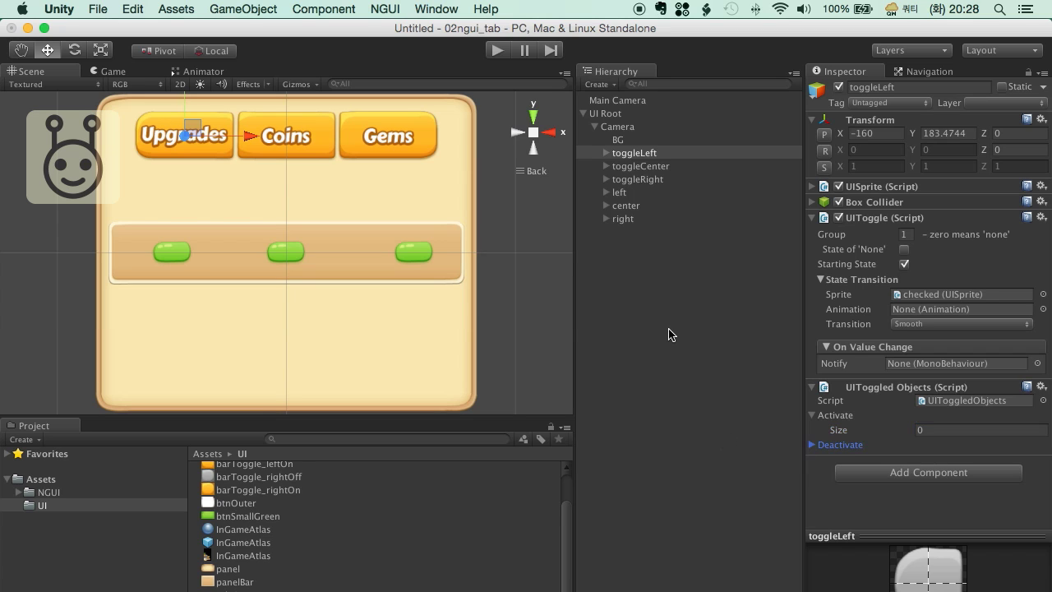
- Assign the left, center and right bars to the Activate lists of toggleLeft, toggleCenter and toggleRight respectively
click(685, 345)
click(639, 153)
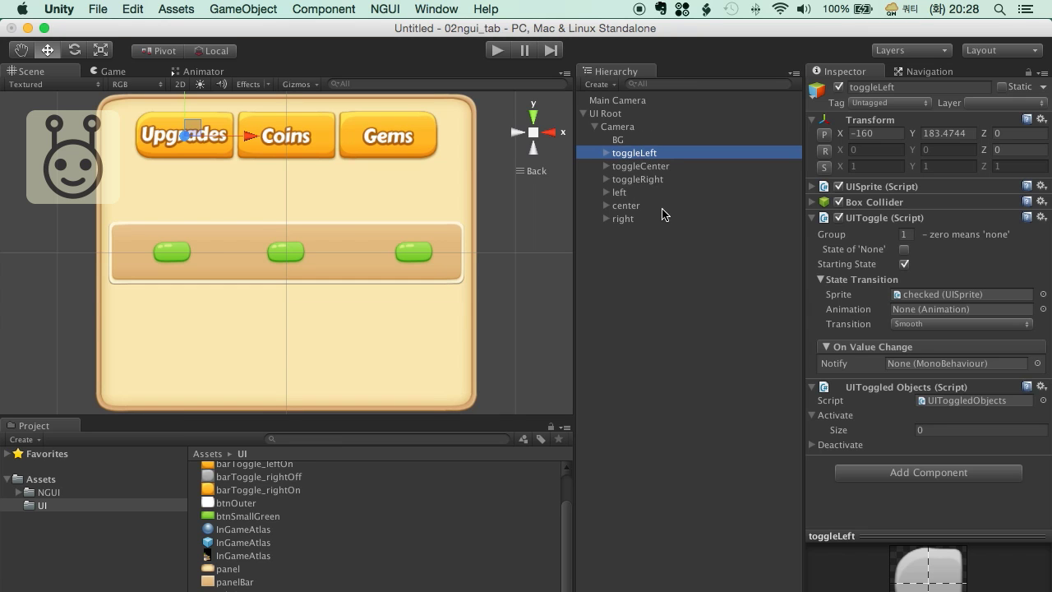
drag(622, 197, 833, 422)
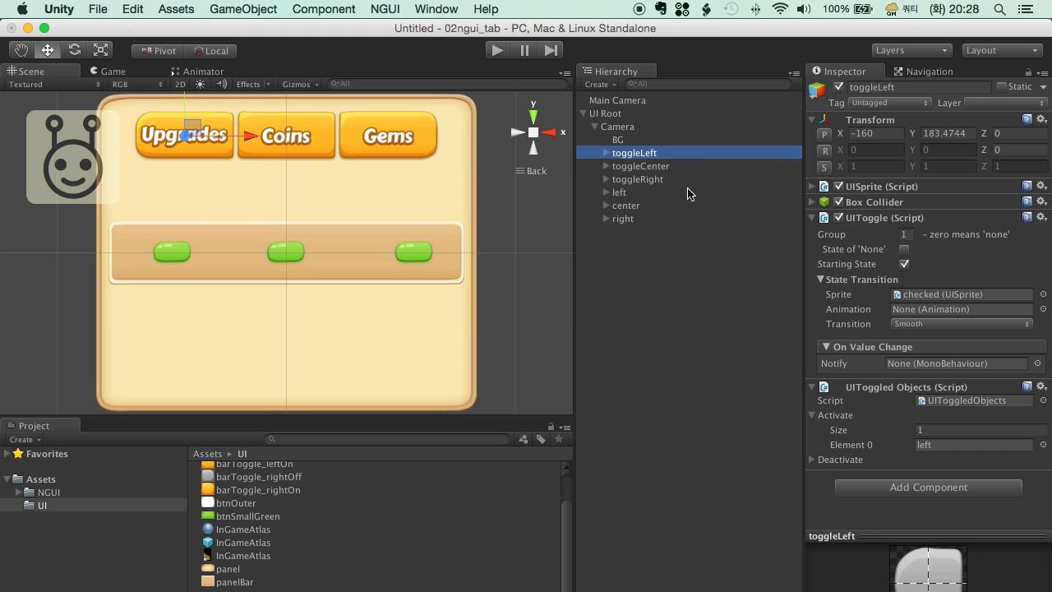
click(641, 166)
drag(624, 206, 837, 420)
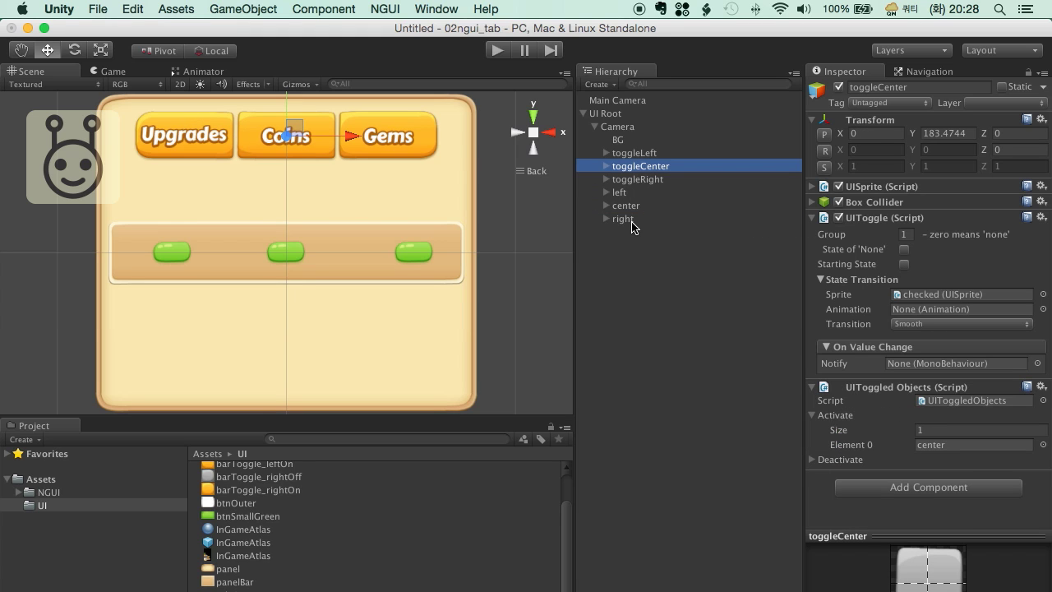
click(640, 179)
drag(623, 219, 836, 420)
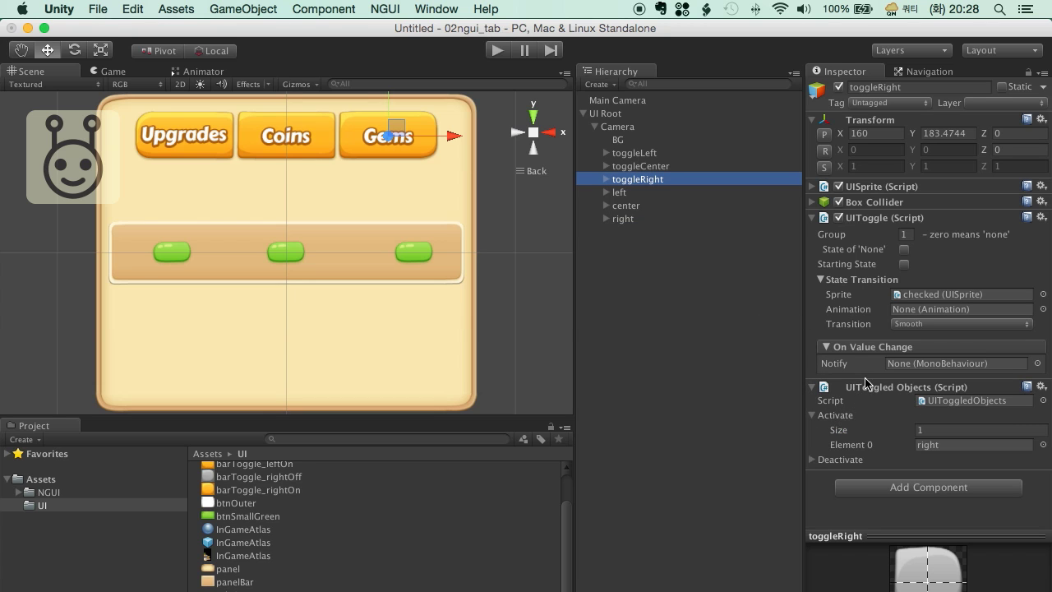
- Run the scene and switch repeatedly between the Upgrades, Coins and Gems tabs to test which bar each one shows
click(496, 51)
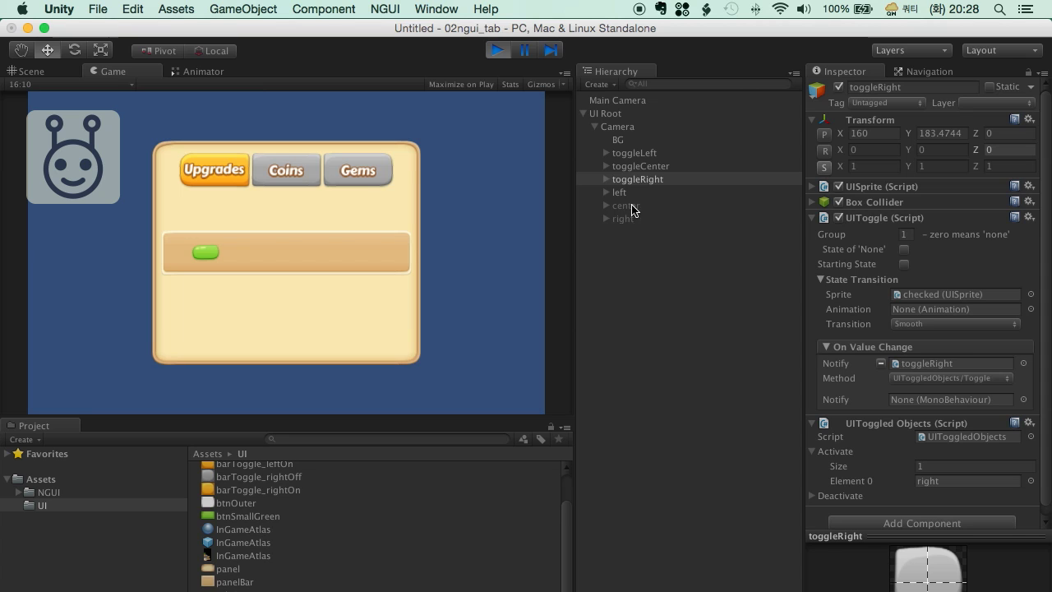
click(295, 175)
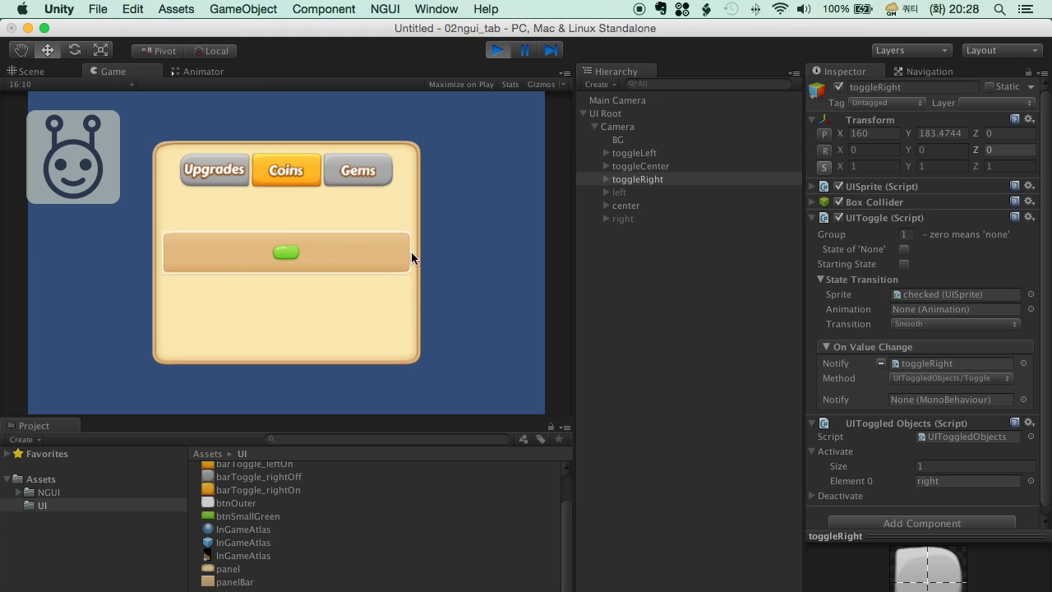
click(362, 173)
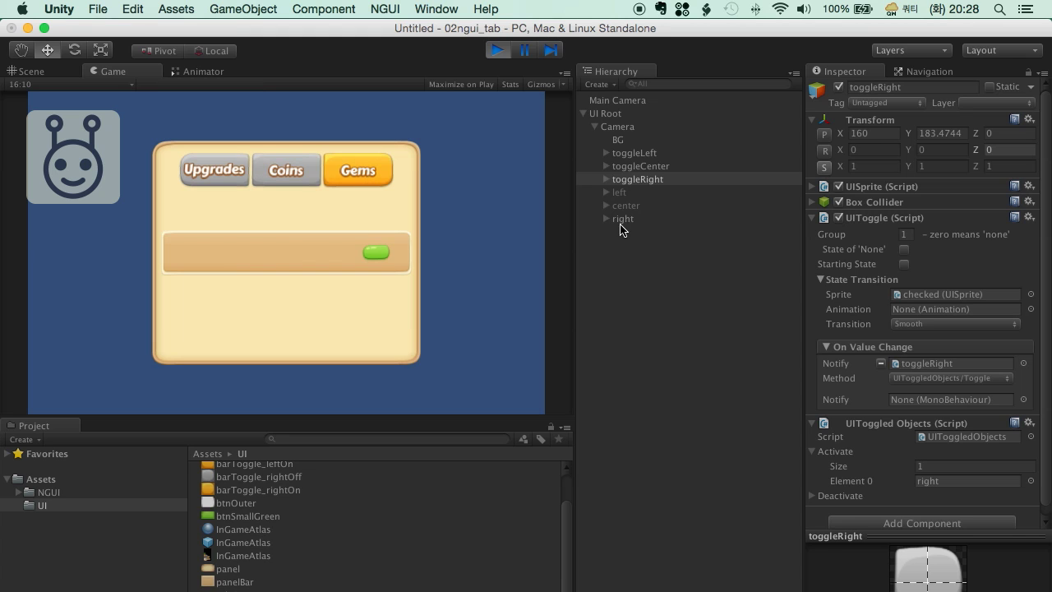
click(294, 164)
click(220, 169)
click(288, 170)
click(361, 168)
click(288, 171)
click(243, 171)
click(292, 172)
click(372, 170)
click(270, 174)
click(230, 170)
click(287, 170)
click(362, 170)
click(220, 175)
click(288, 172)
click(353, 171)
click(288, 172)
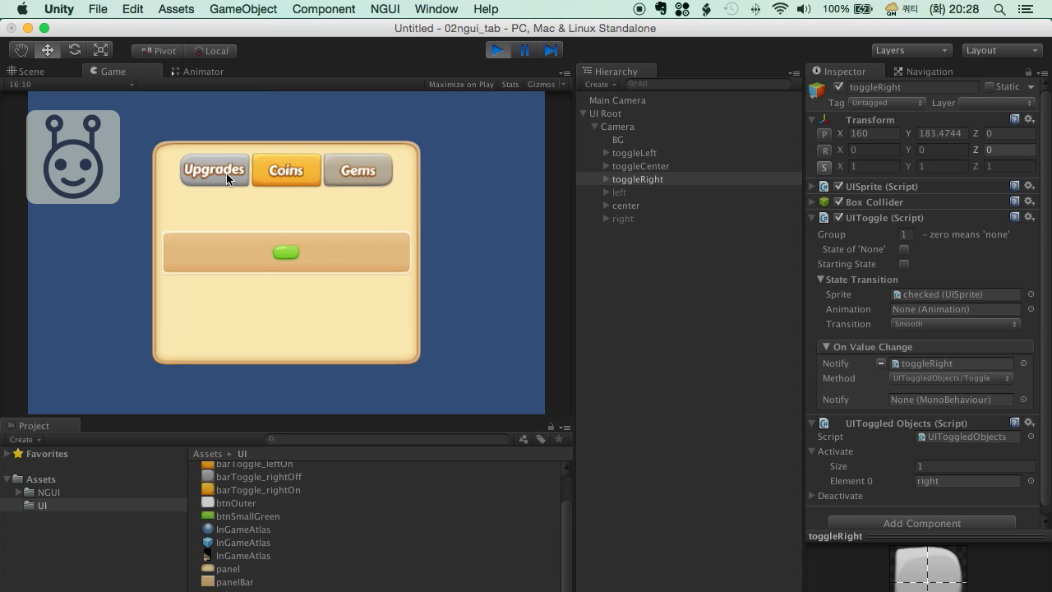
click(227, 174)
click(295, 172)
click(365, 172)
click(270, 171)
click(225, 173)
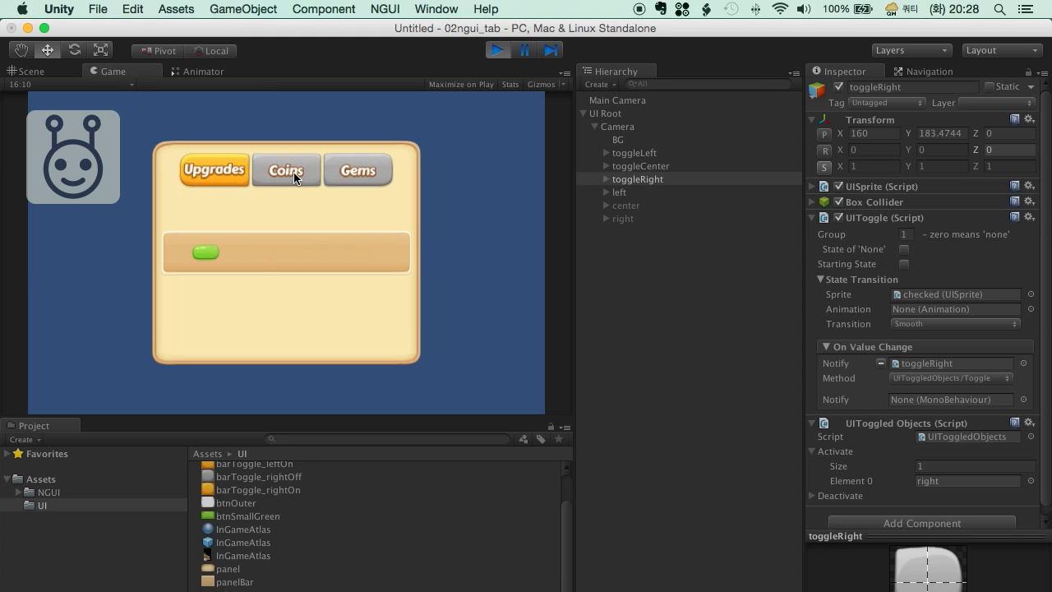
click(294, 172)
click(364, 172)
click(319, 172)
click(227, 169)
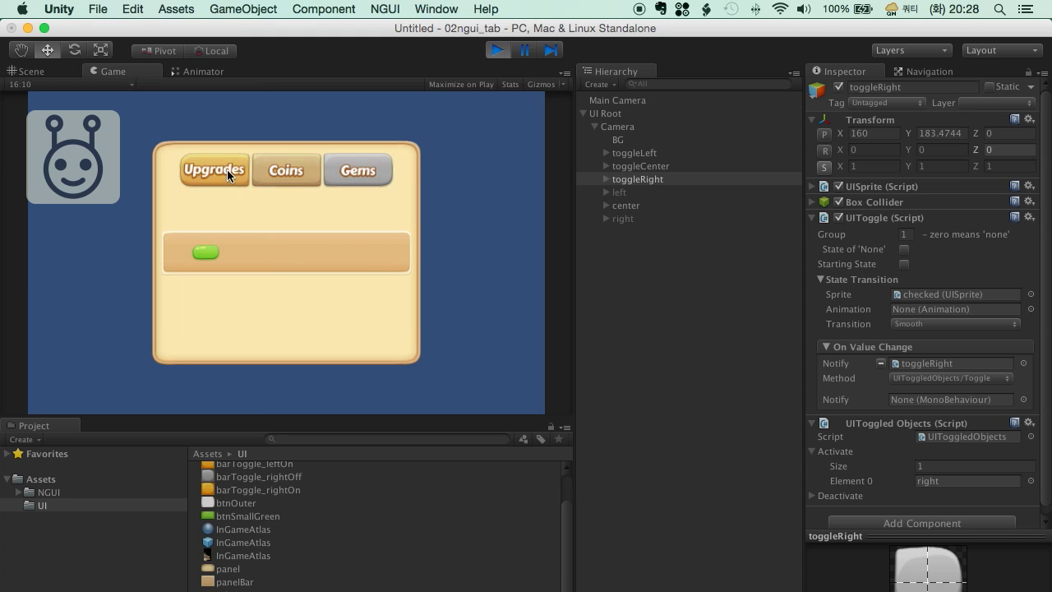
click(288, 170)
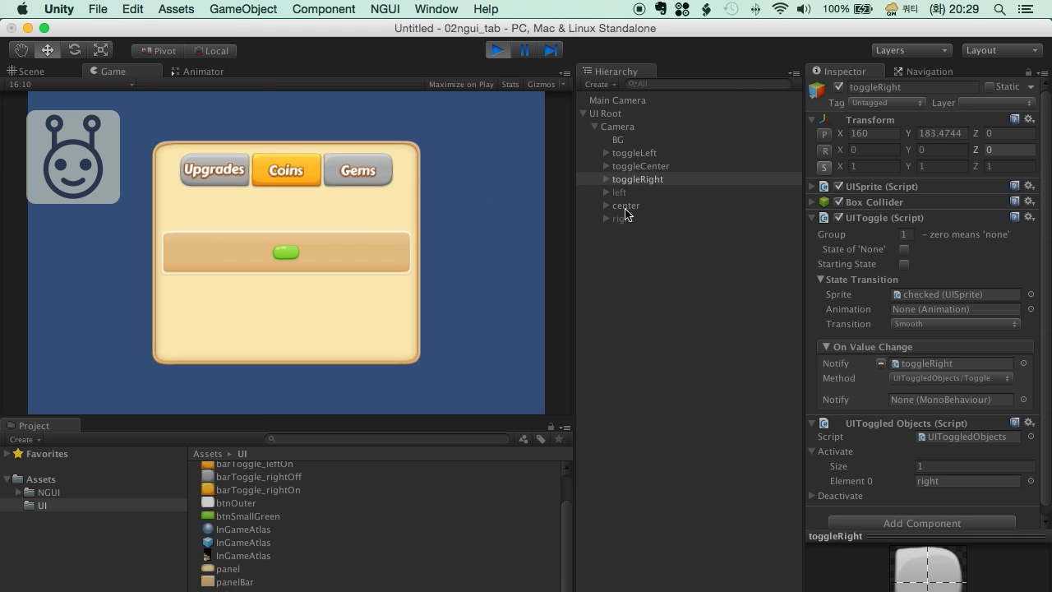
- Examine toggleRight's UIToggled Objects settings and the center bar's child sprite while the scene is running
click(605, 206)
click(607, 206)
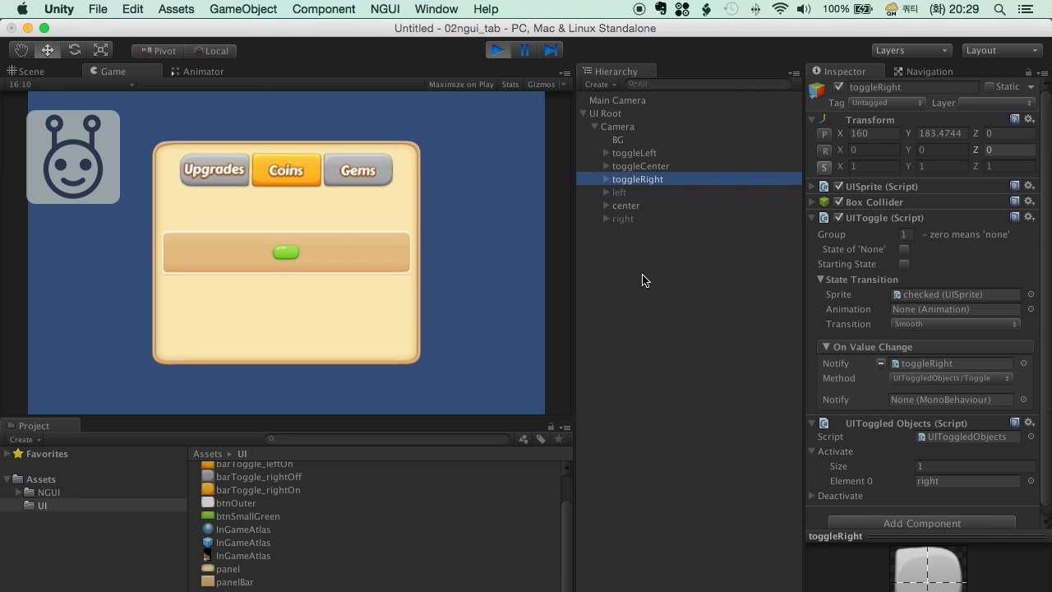
click(633, 238)
click(634, 178)
scroll(892, 423, down, 1)
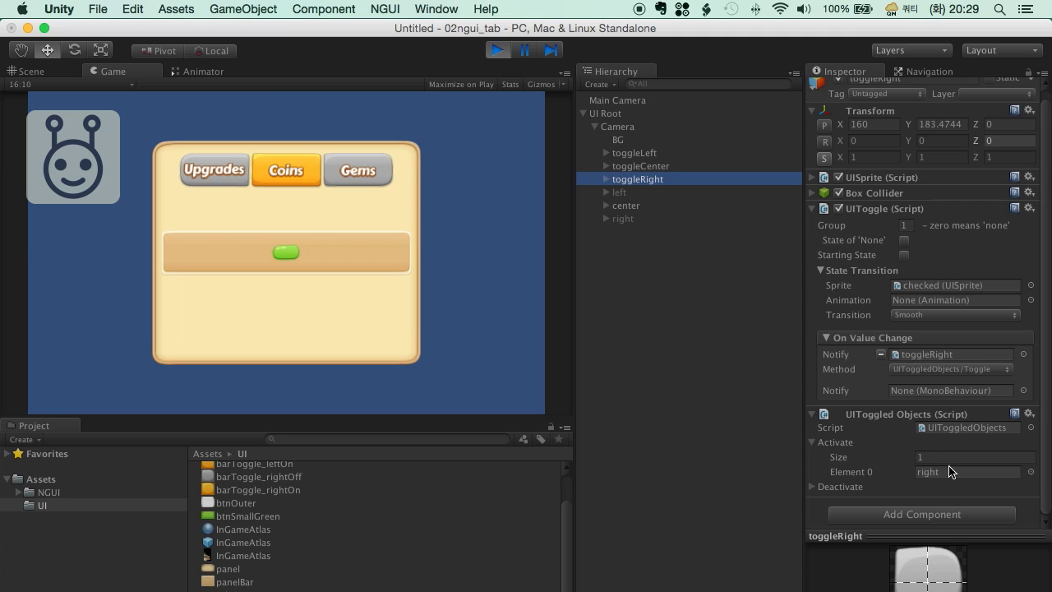
click(604, 207)
click(625, 207)
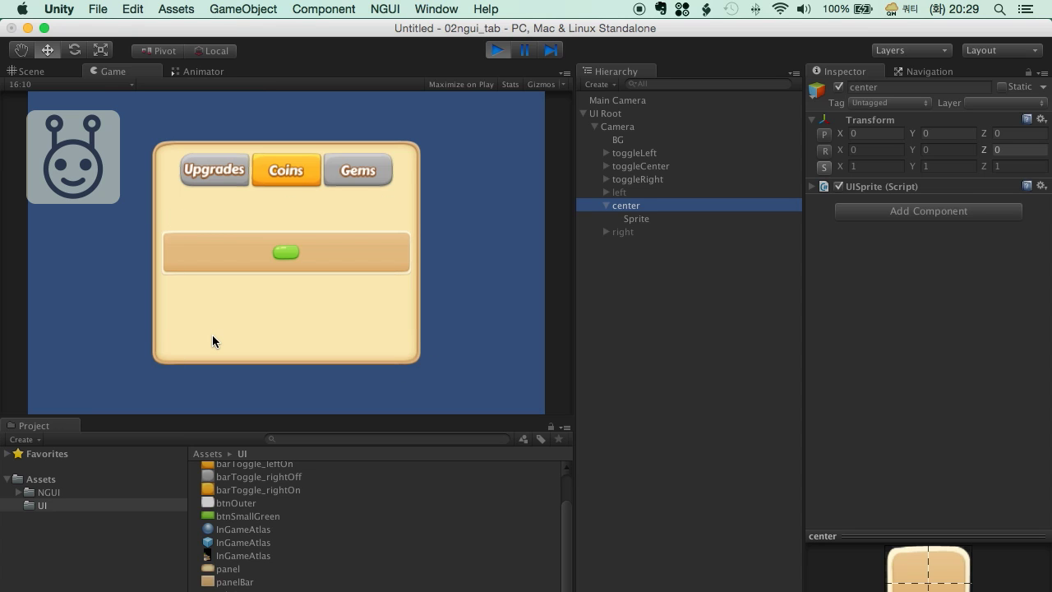
- Switch to the Upgrades tab in the running scene, stop play mode and collapse the center bar's hierarchy
click(229, 367)
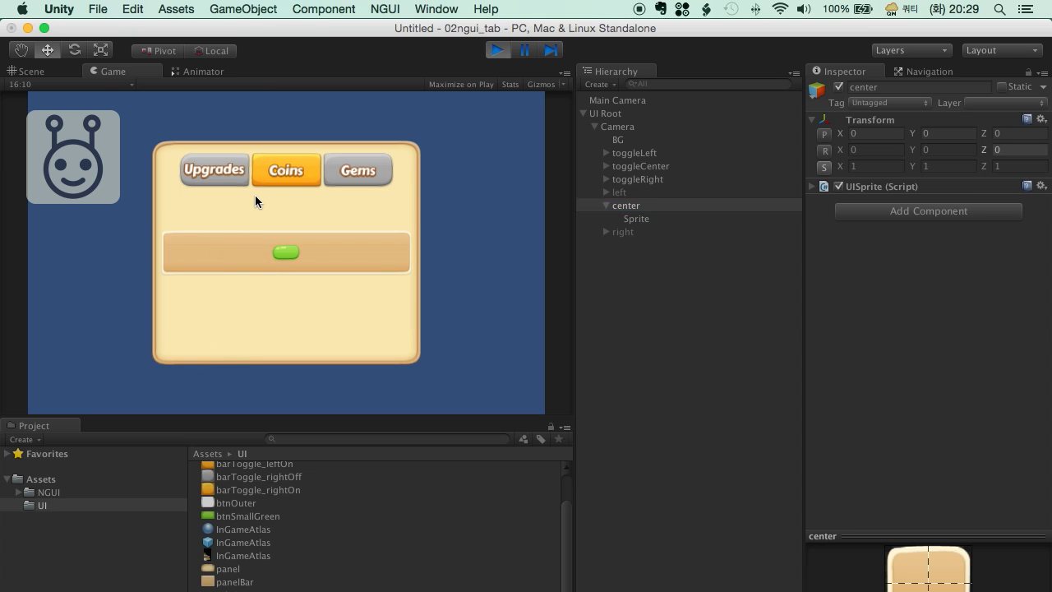
click(217, 170)
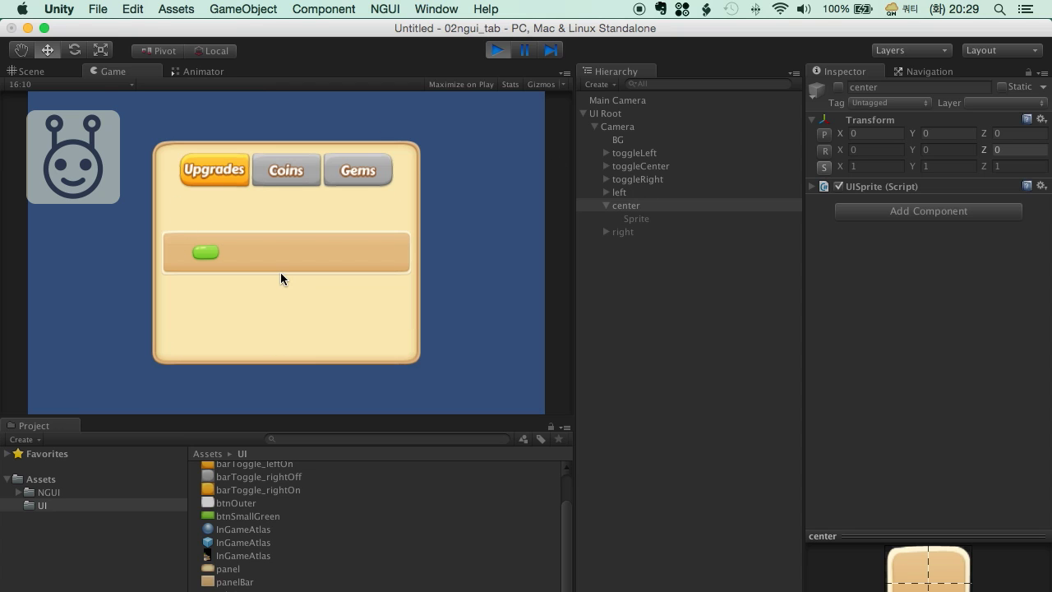
click(498, 51)
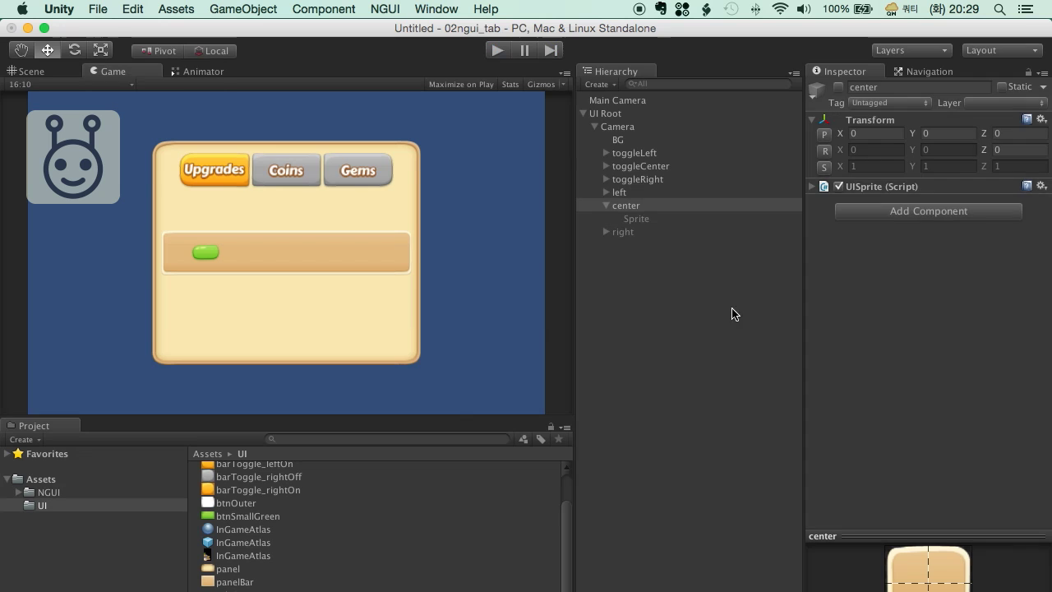
click(606, 205)
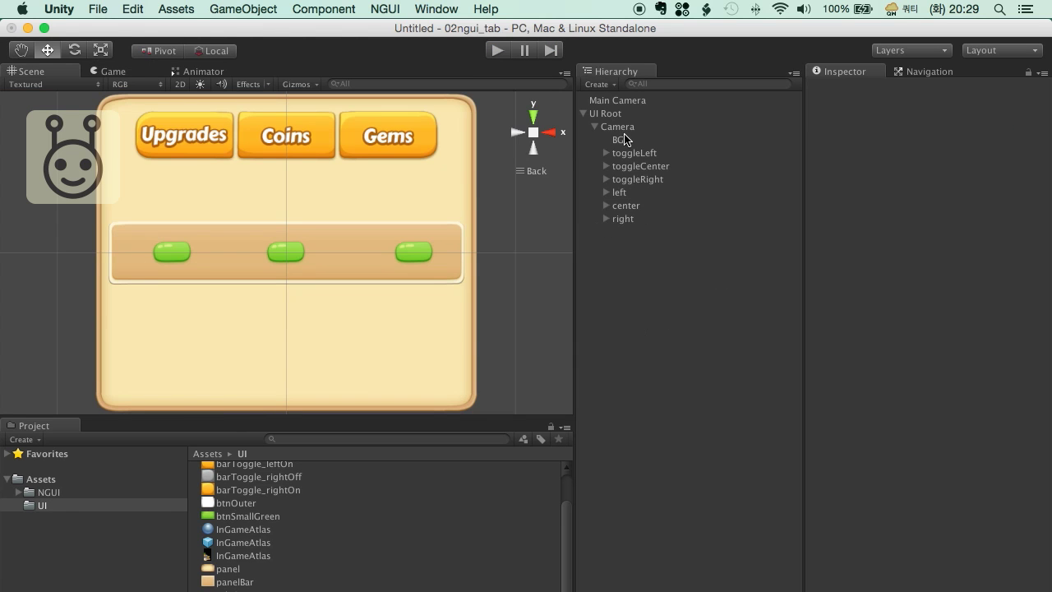
- Create an NGUI Panel under Camera and select it to view its UIPanel settings
click(618, 127)
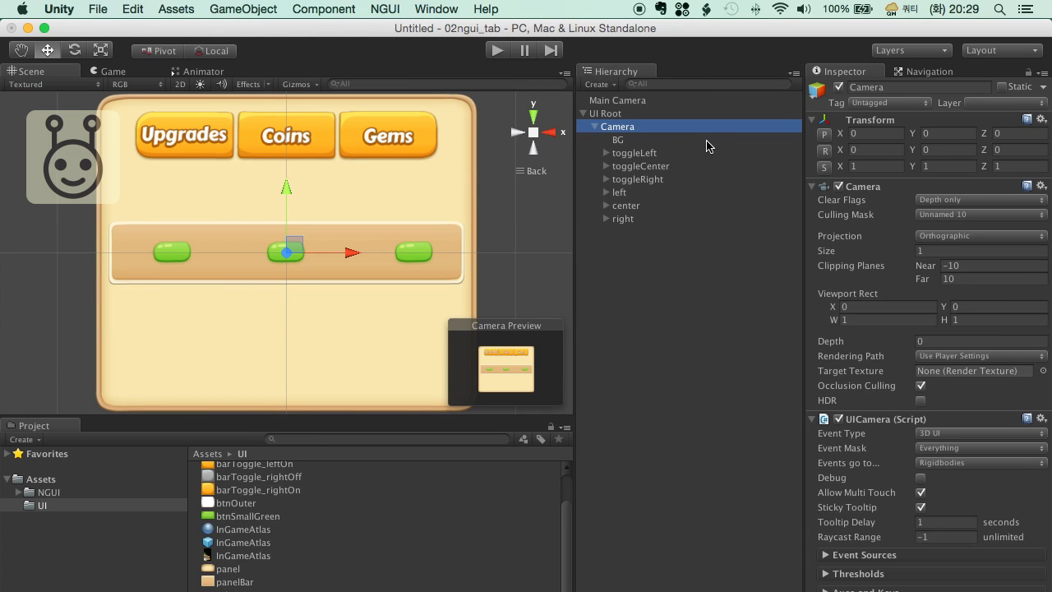
click(383, 9)
mouse_move(411, 51)
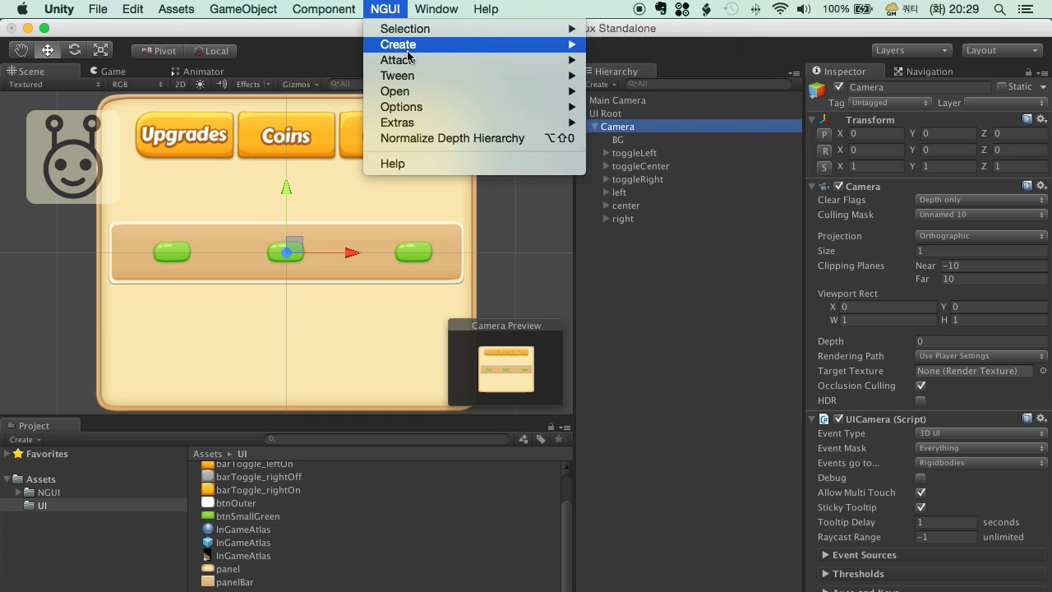
click(629, 148)
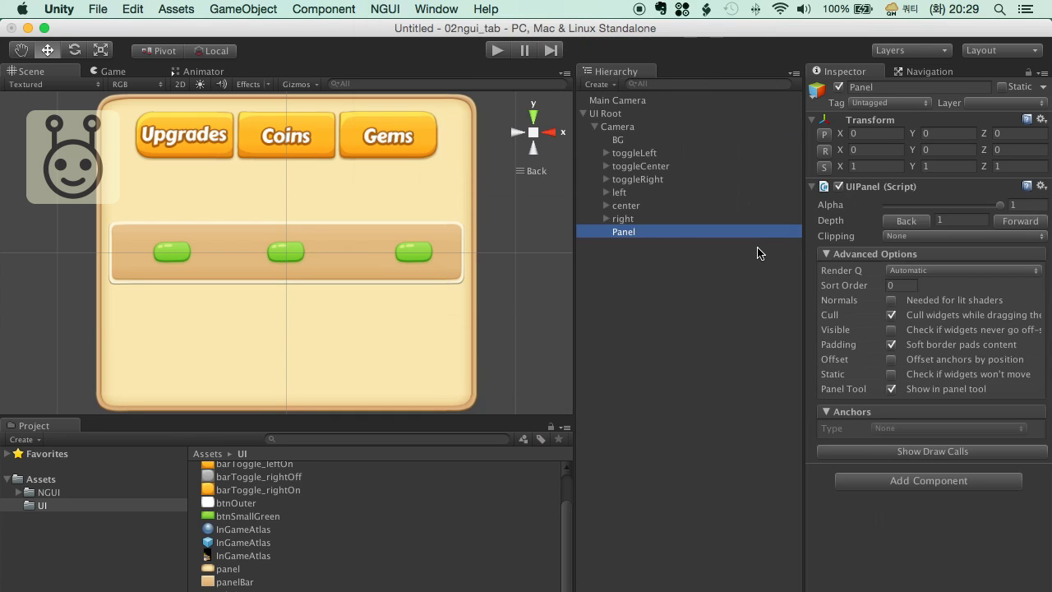
click(686, 255)
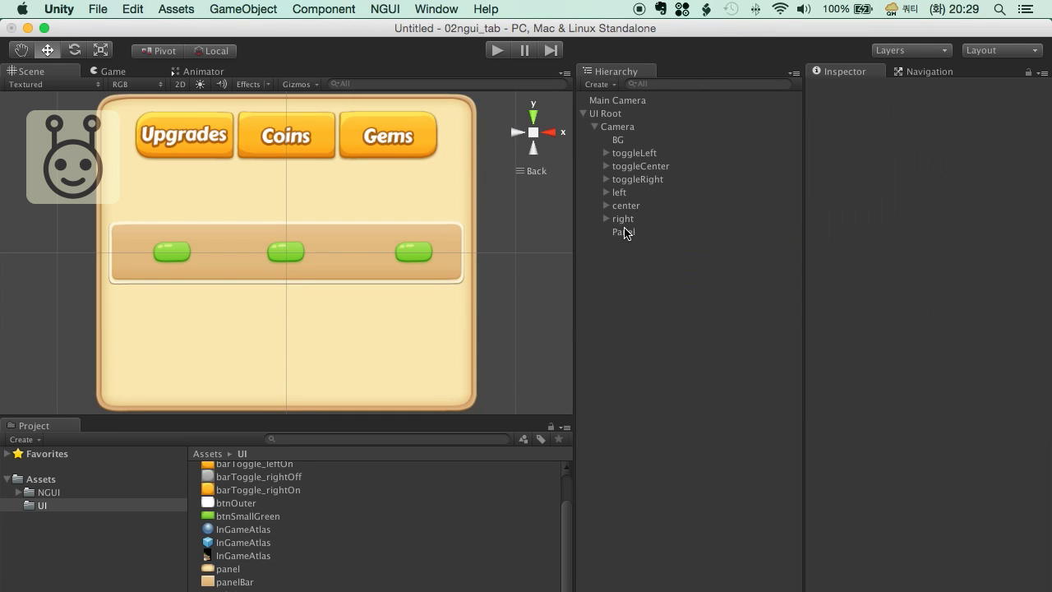
click(626, 234)
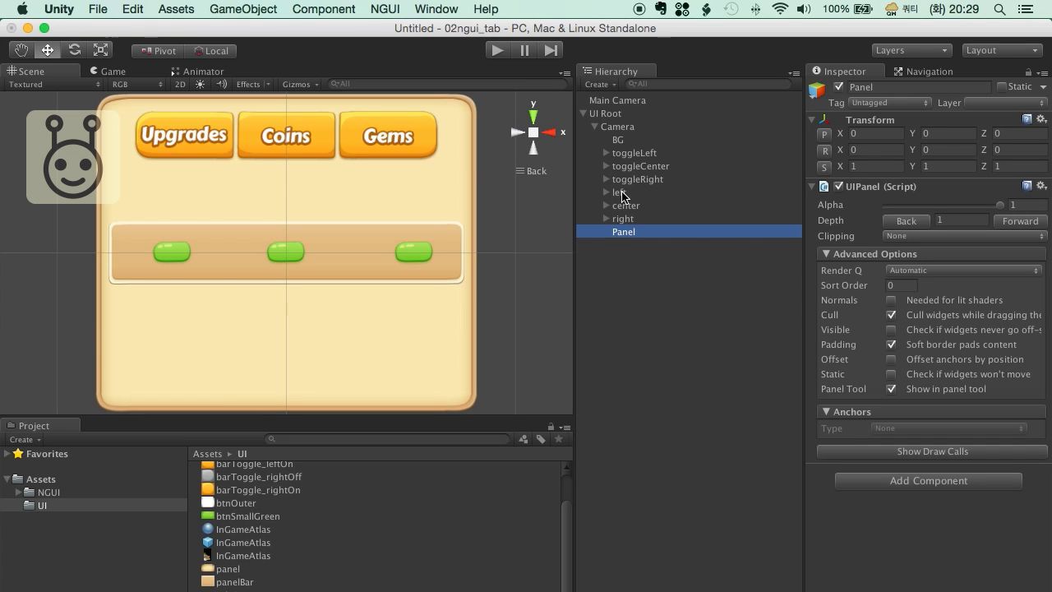
- Duplicate the left bar and make the copy a child of the Panel
click(621, 193)
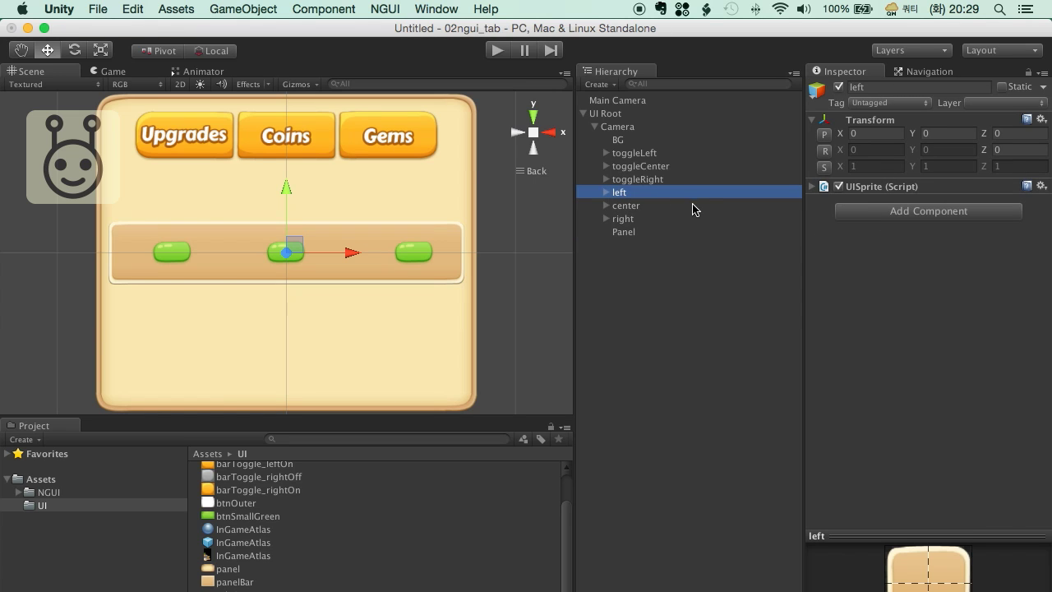
key(super+d)
mouse_move(631, 244)
mouse_down()
mouse_move(620, 228)
mouse_move(622, 239)
mouse_up()
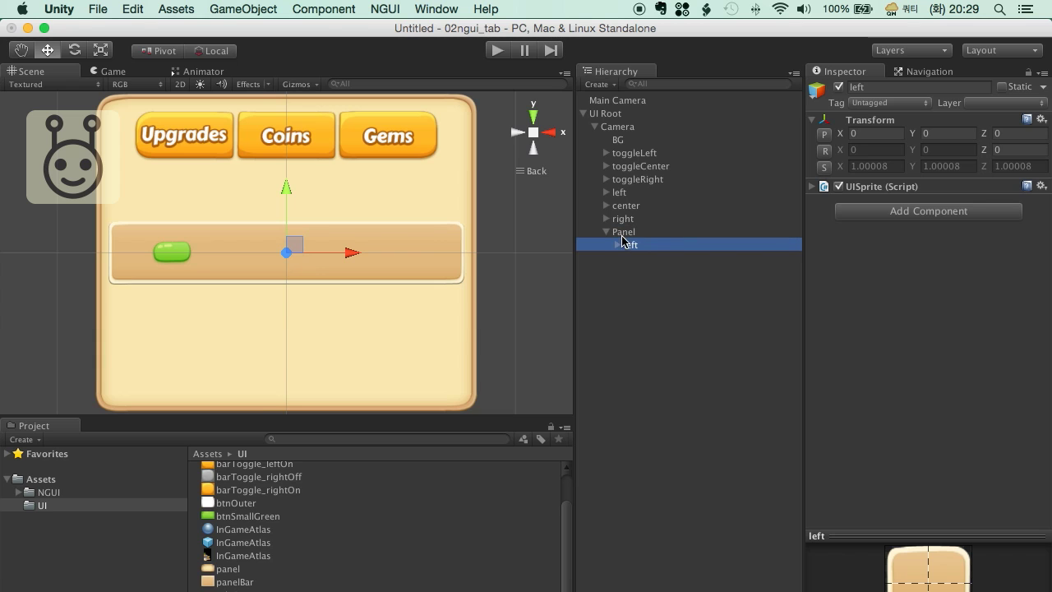
- Reset the scale of the left bar inside Panel to 1 and deselect it
click(824, 166)
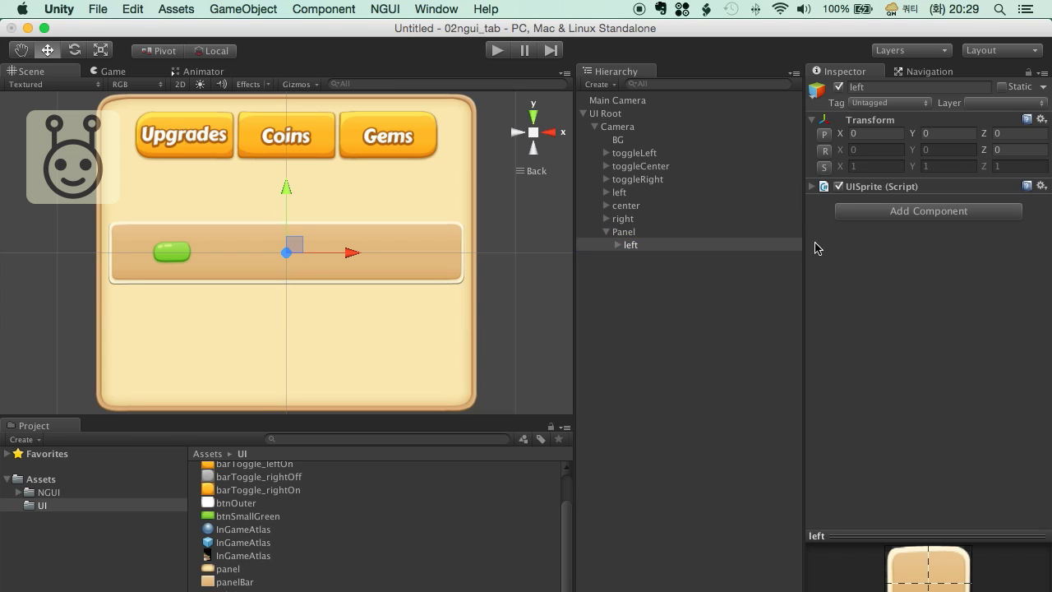
click(812, 187)
click(812, 188)
click(638, 298)
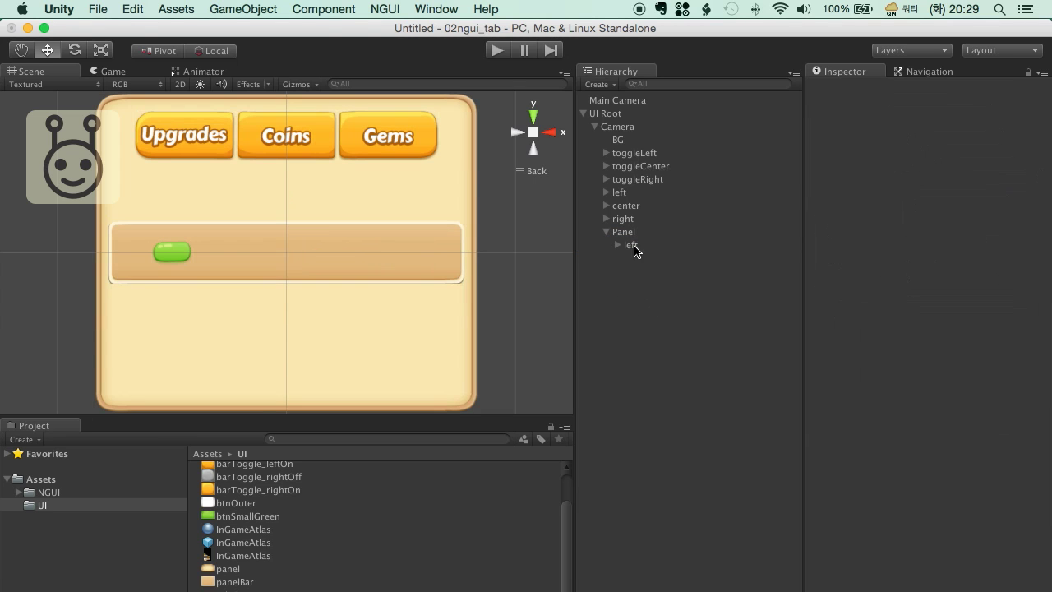
- Duplicate Panel's left bar three times and reset the scale of the last copy to 1
click(630, 245)
key(super+d)
key(super+d)
key(super+d)
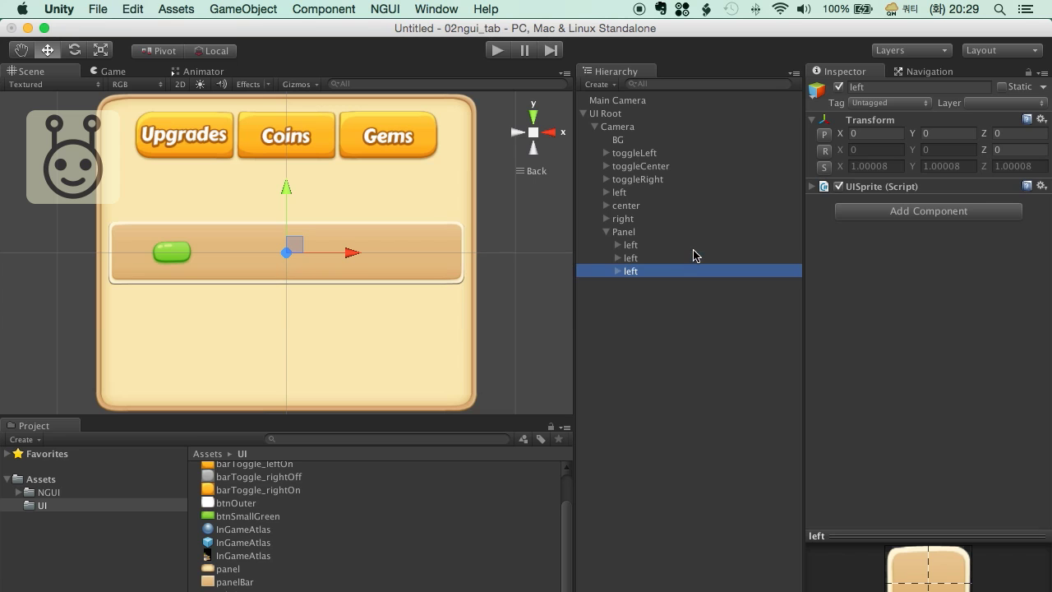
click(824, 167)
- Add a Grid component to Panel and set its arrangement to Vertical
click(622, 232)
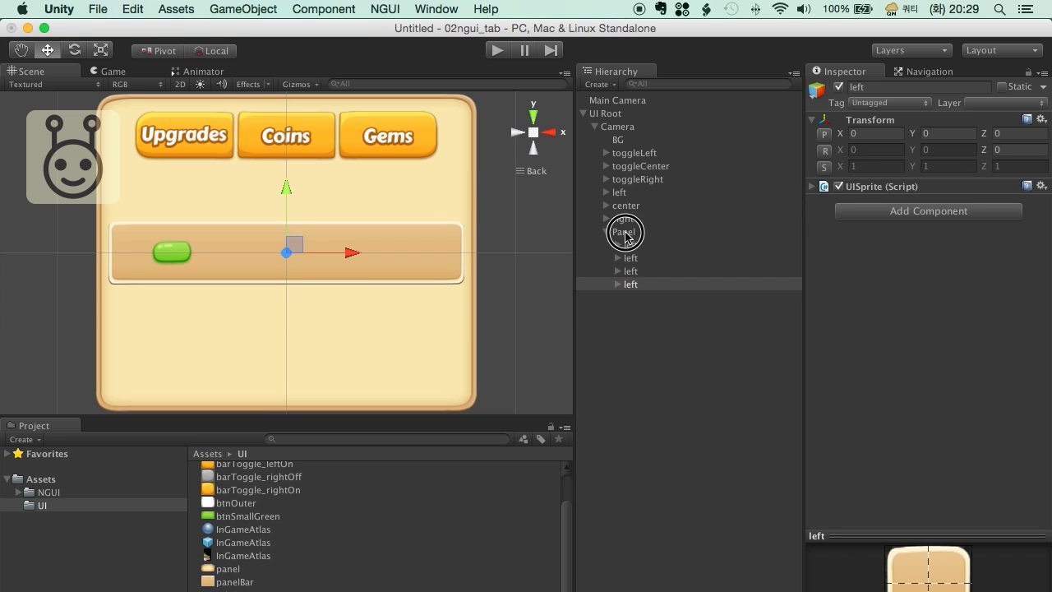
click(846, 186)
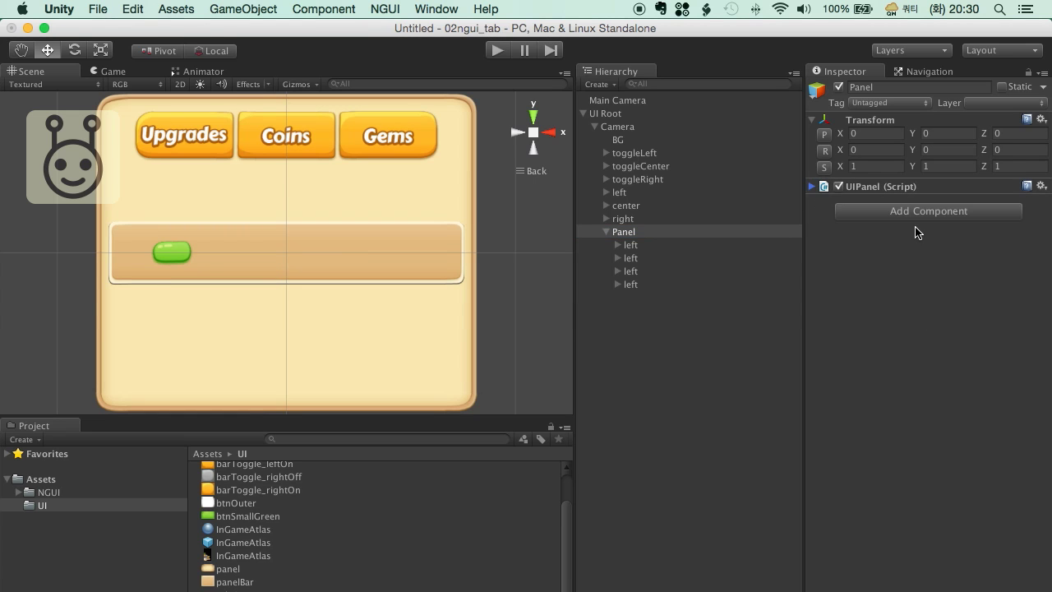
click(904, 213)
text(grid)
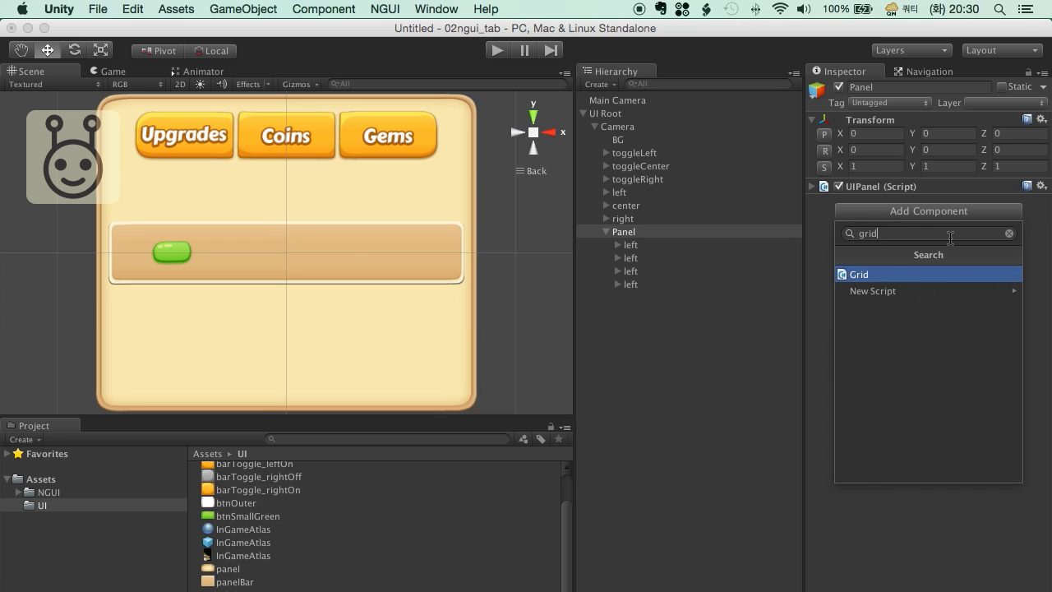
key(Return)
click(945, 215)
click(936, 225)
- Check the sprite size of Panel's first left bar and set the grid's cell height to 110
click(640, 245)
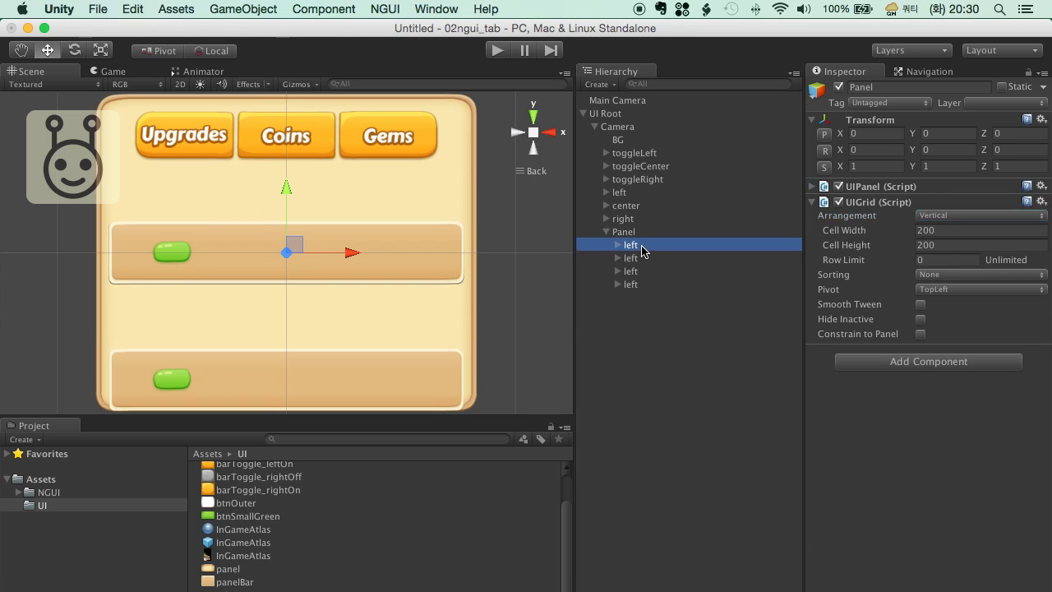
click(813, 186)
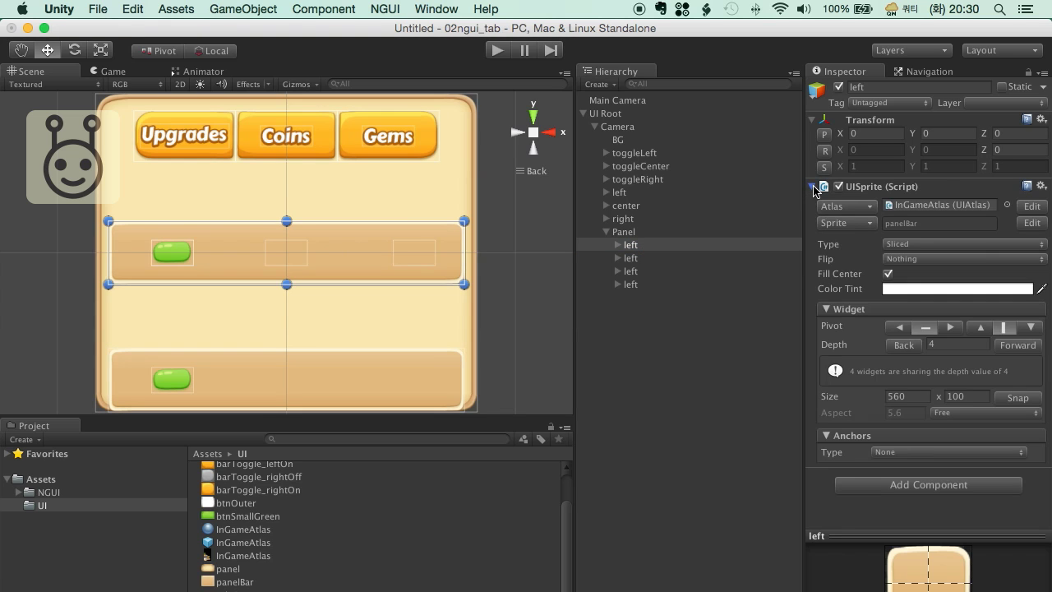
click(814, 185)
click(634, 235)
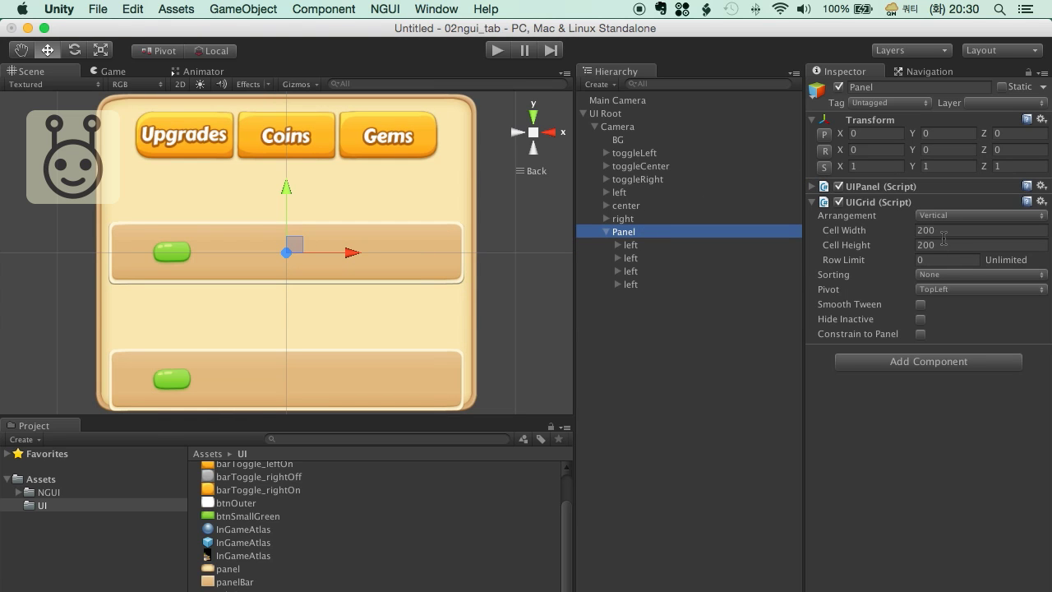
click(830, 245)
text(110)
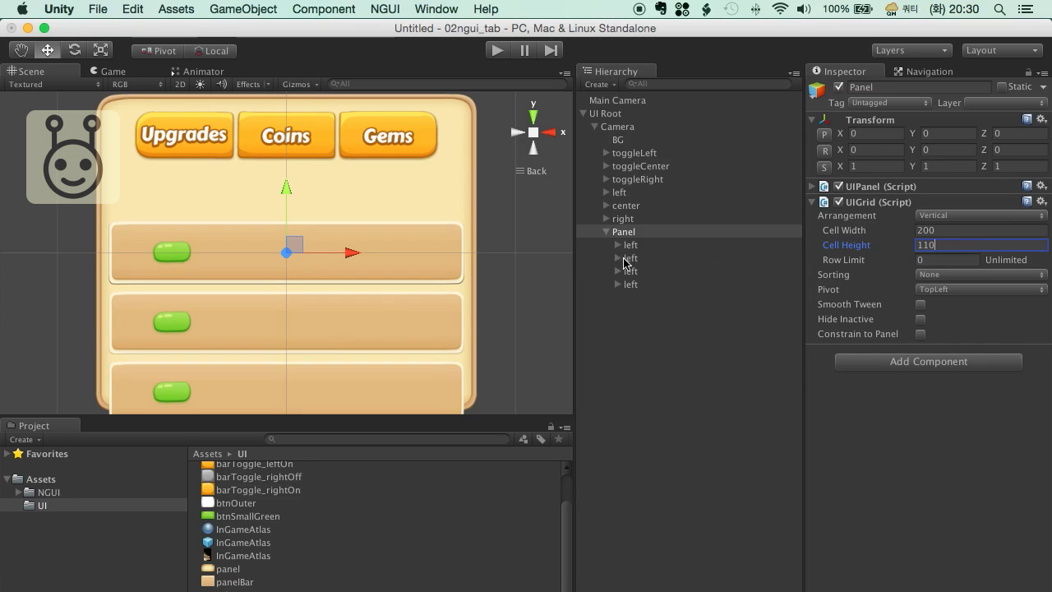
- Remove the UIGrid component from Panel and clear the selection
click(1041, 201)
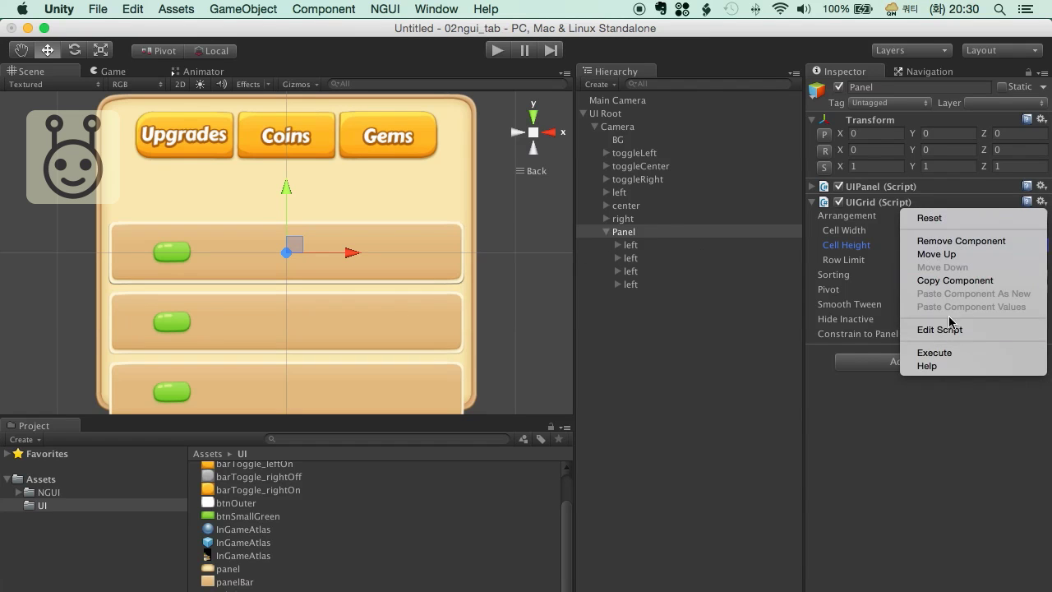
click(953, 241)
click(693, 313)
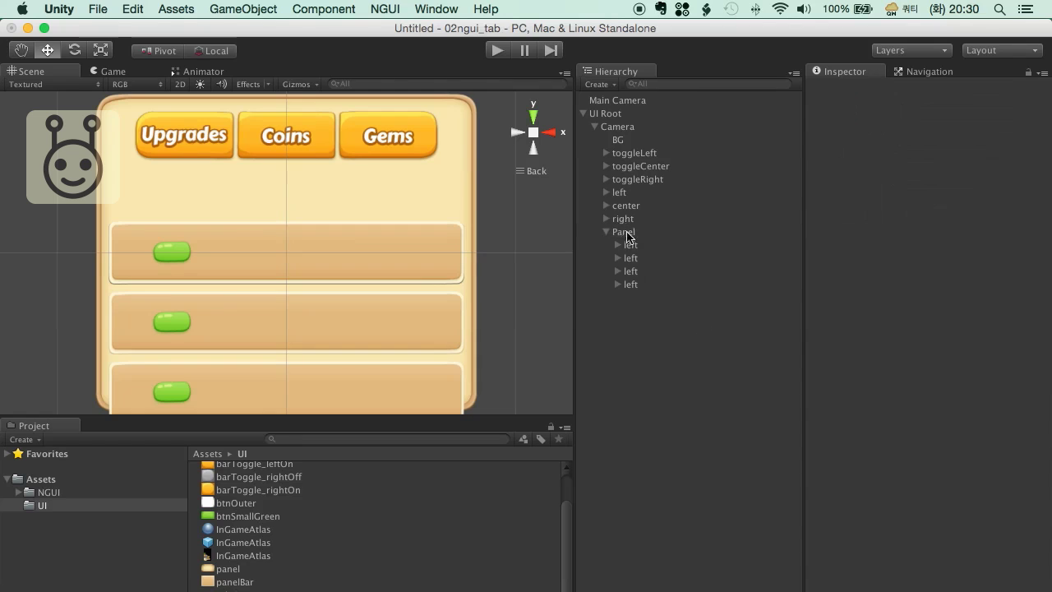
- Move all four left bars inside Panel up so the first sits just below the tab toggles
click(630, 245)
shift+click(631, 284)
drag(282, 190, 282, 134)
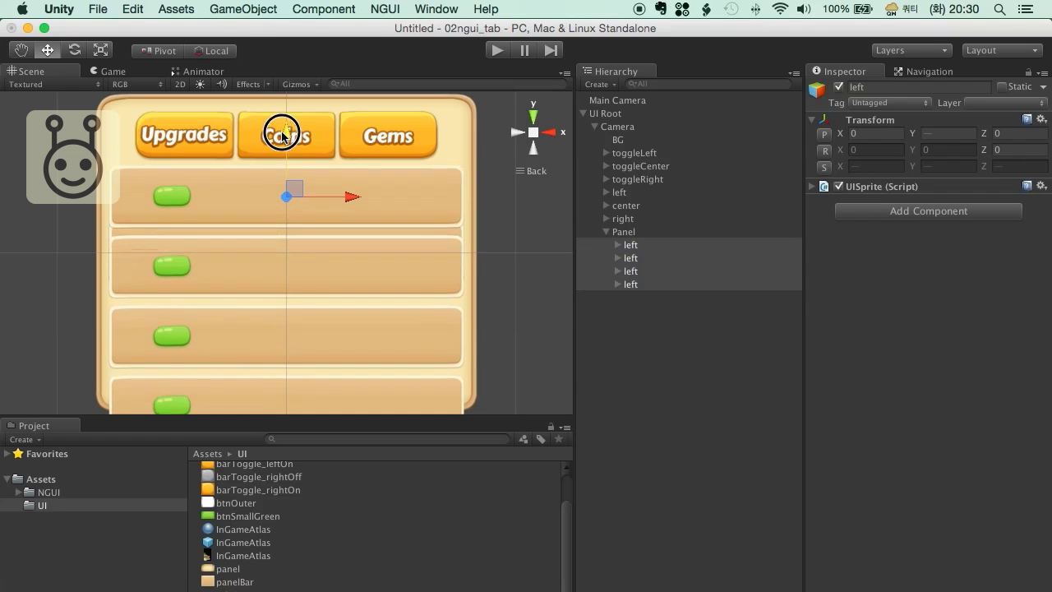
- Set Panel's UIPanel clipping to Soft Clip
click(631, 234)
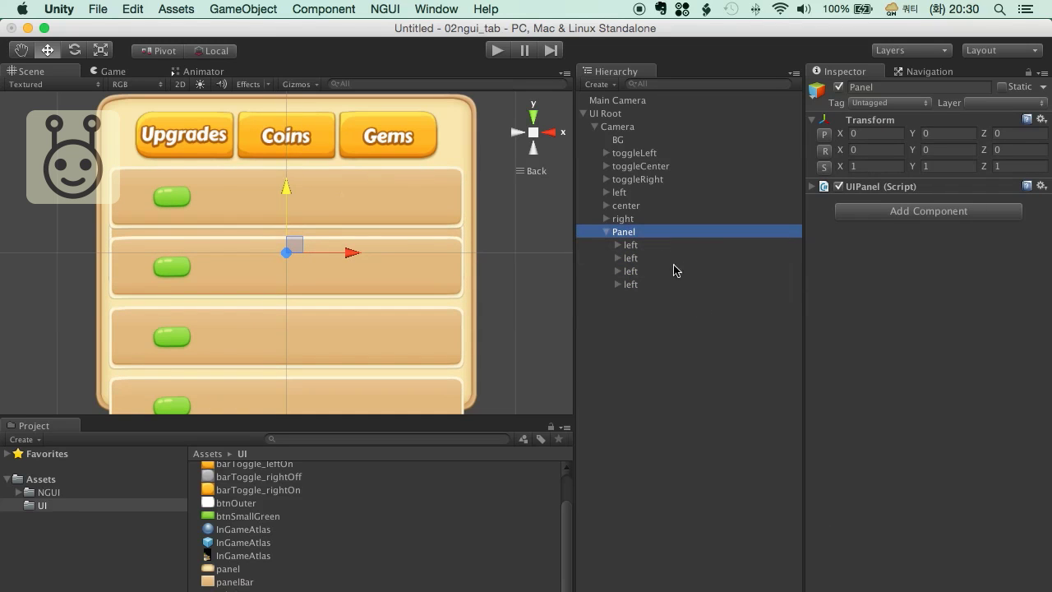
click(813, 186)
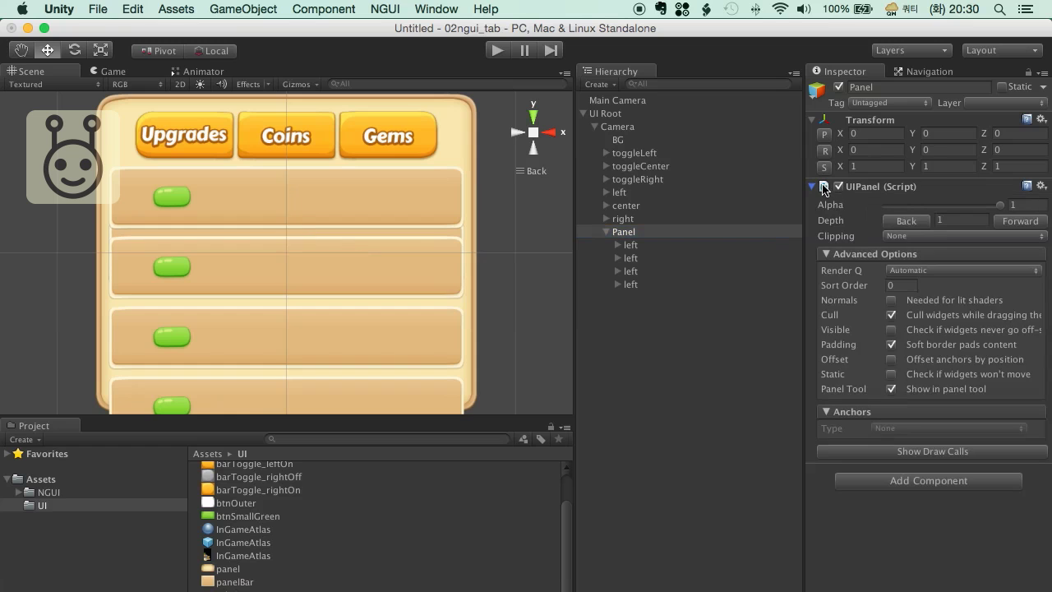
click(896, 236)
click(937, 263)
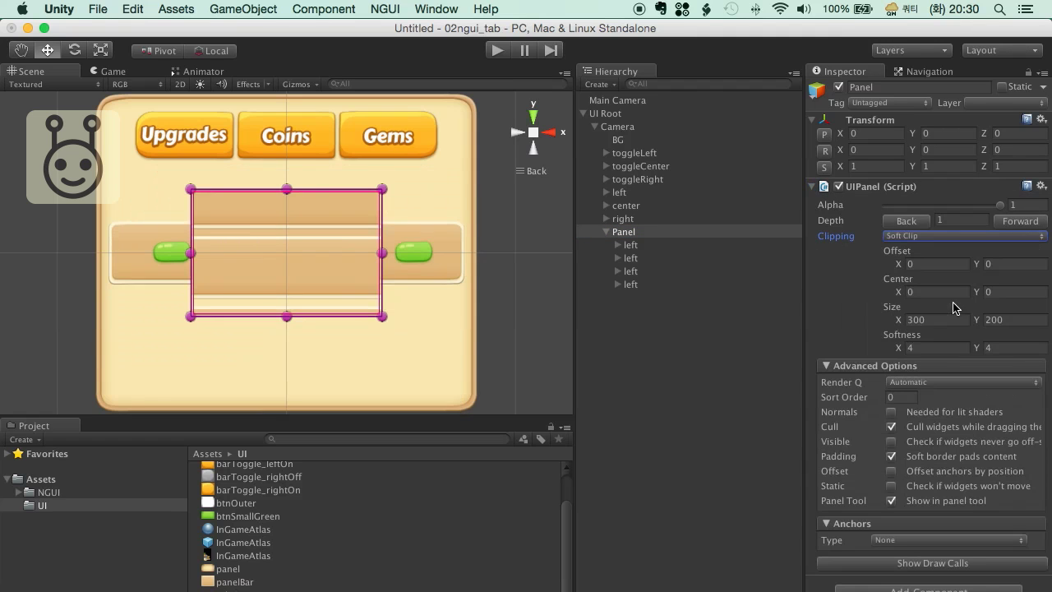
- Resize Panel's clipping region to about 574 by 366, centered at about 1, -47, covering the area below the tabs
drag(282, 316, 284, 401)
drag(191, 293, 110, 293)
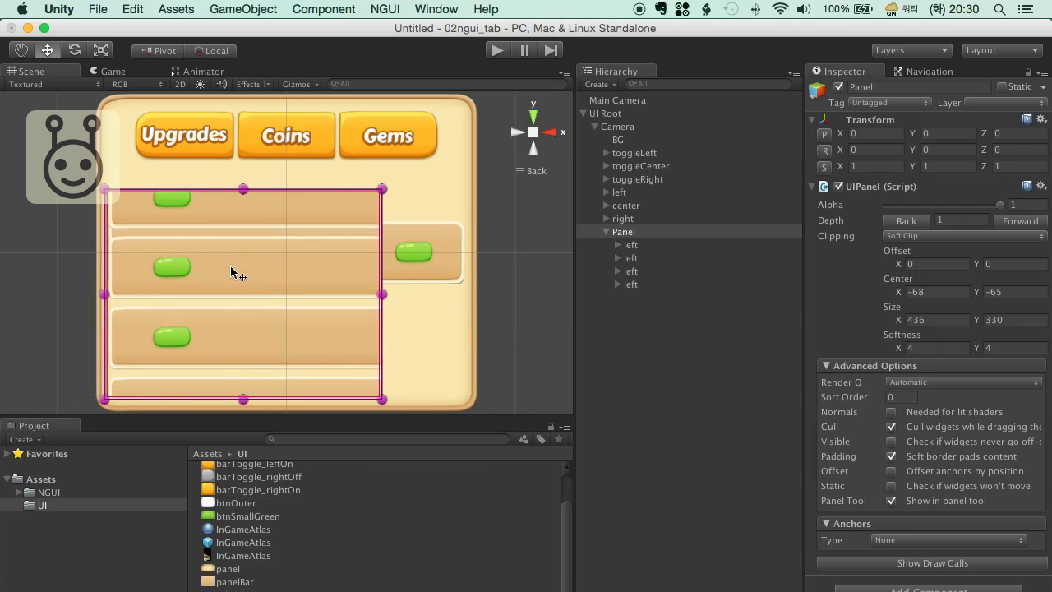
drag(382, 294, 469, 293)
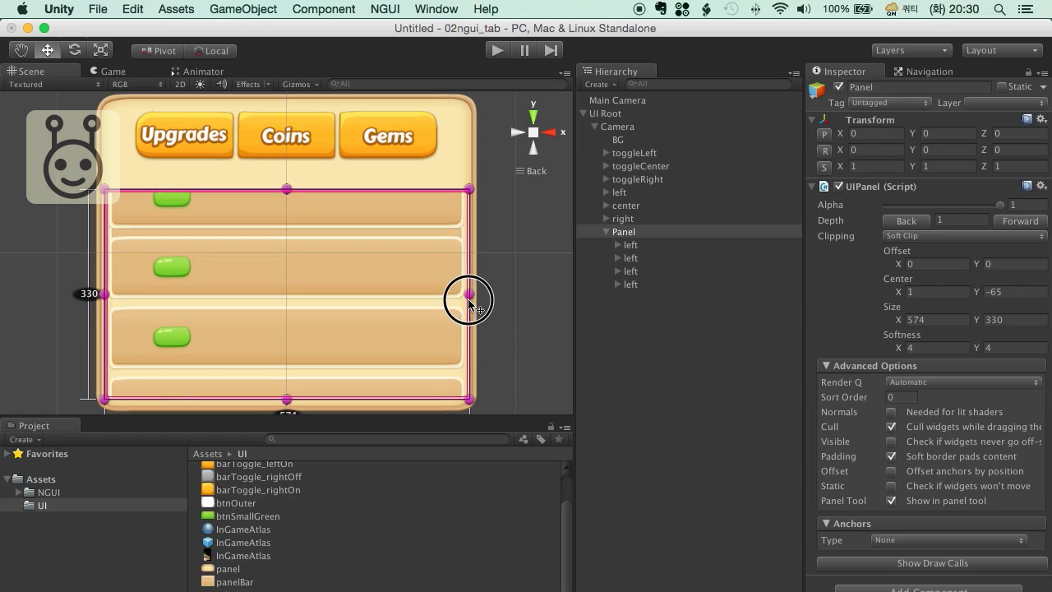
drag(287, 188, 286, 166)
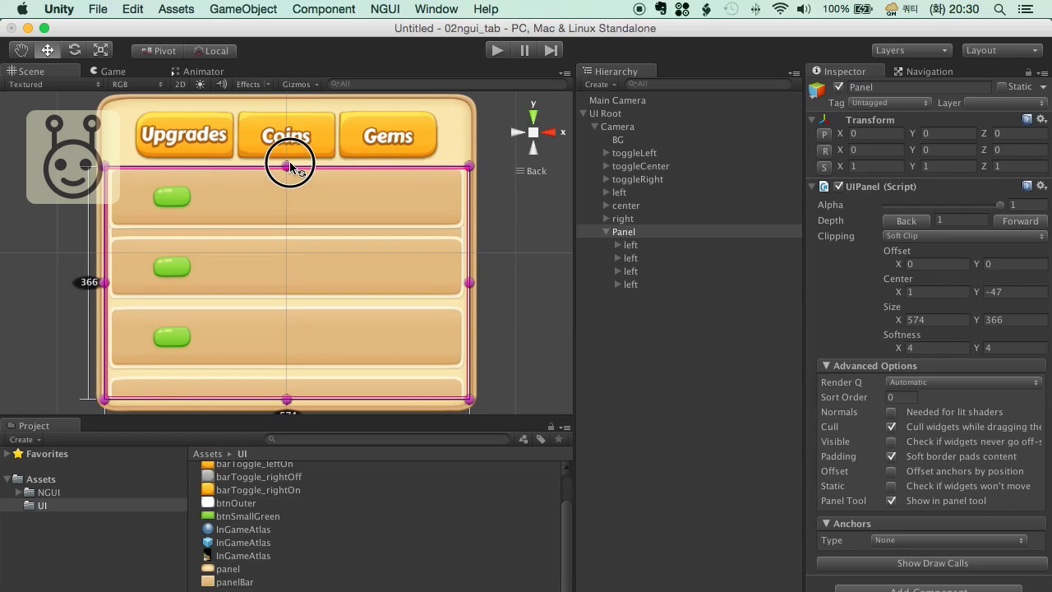
- Deactivate the original left bar directly under Camera
click(622, 194)
click(838, 86)
click(650, 336)
- Replace the contents of toggleLeft's UIToggled Objects Activate list with Panel as the only element
click(645, 156)
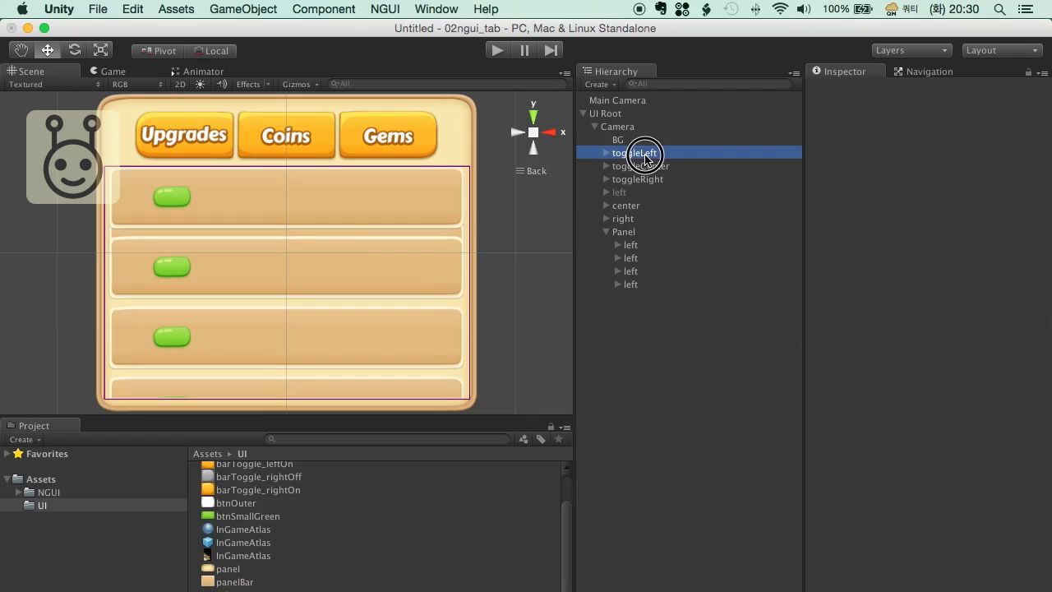
drag(622, 236, 843, 422)
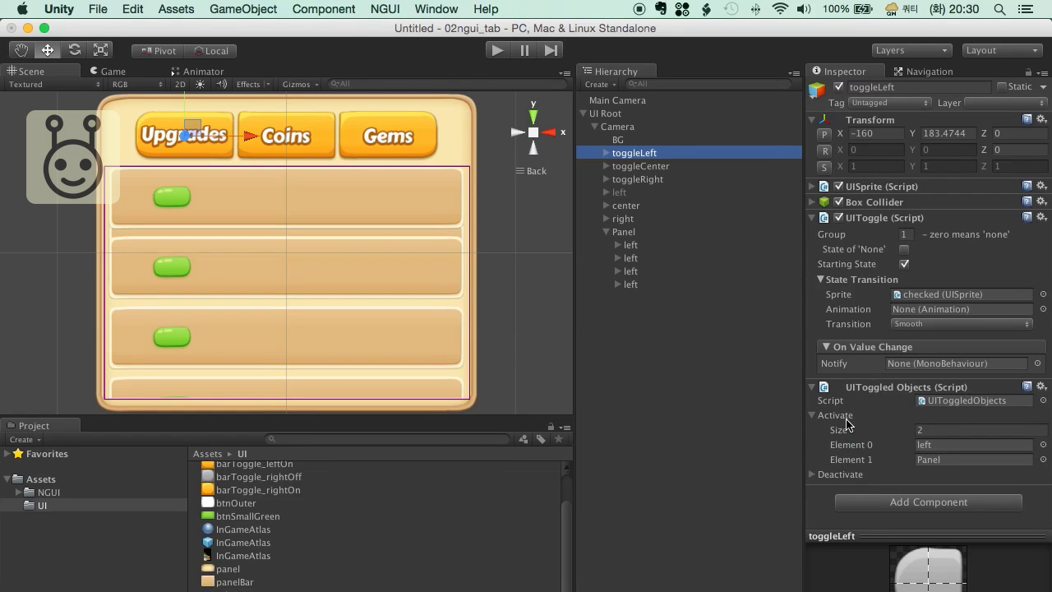
click(937, 428)
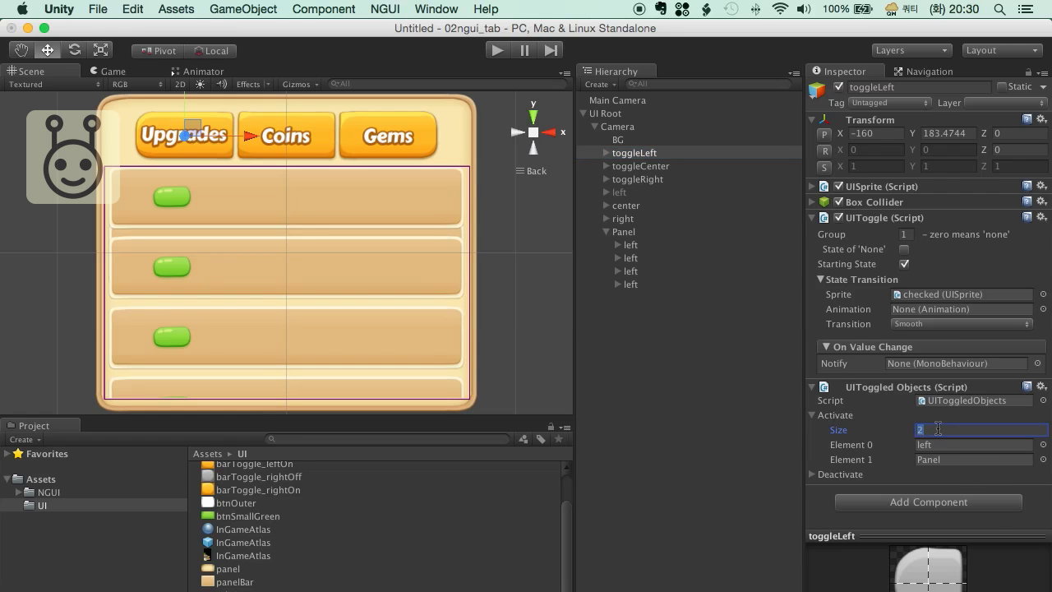
text(0)
key(Return)
drag(640, 236, 834, 415)
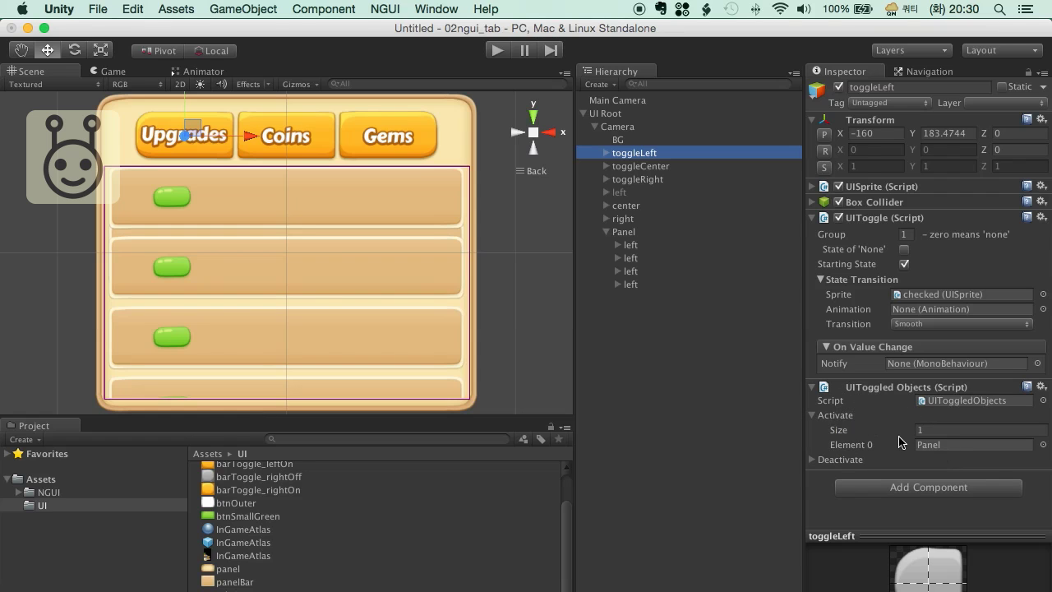
- Play the scene and test switching between the Coins, Gems and Upgrades tabs
click(670, 386)
key(super+p)
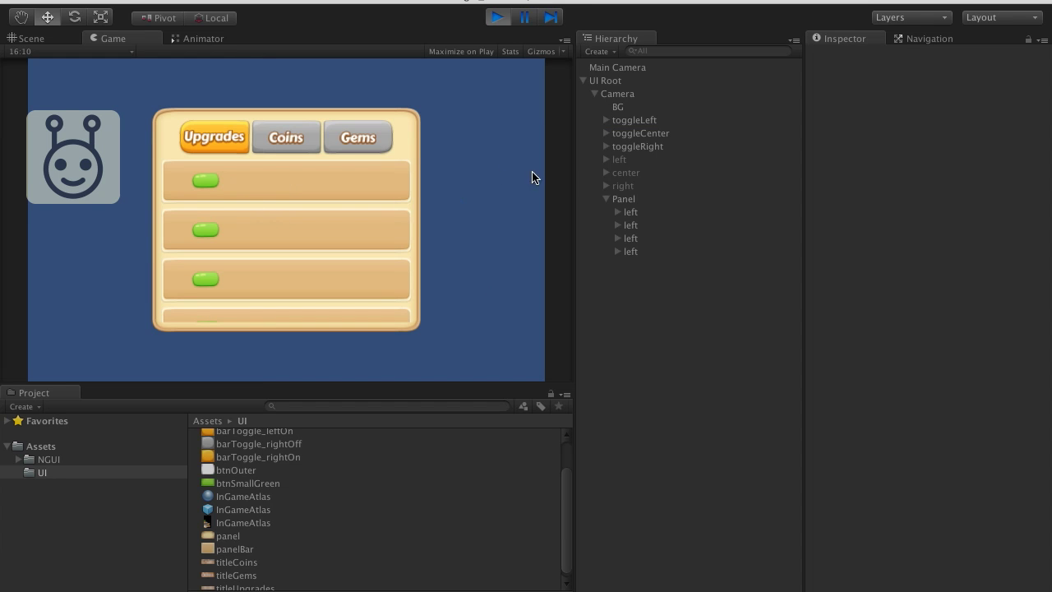
click(299, 137)
click(372, 136)
click(300, 136)
click(225, 137)
- Add a Scroll View component to Panel and set its movement to Vertical
click(626, 202)
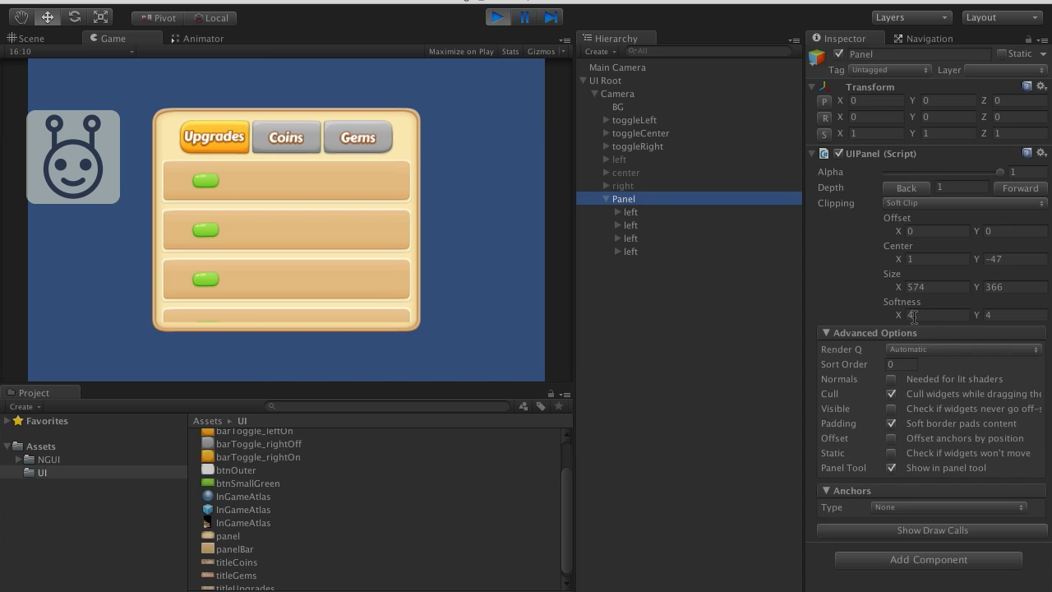
click(814, 155)
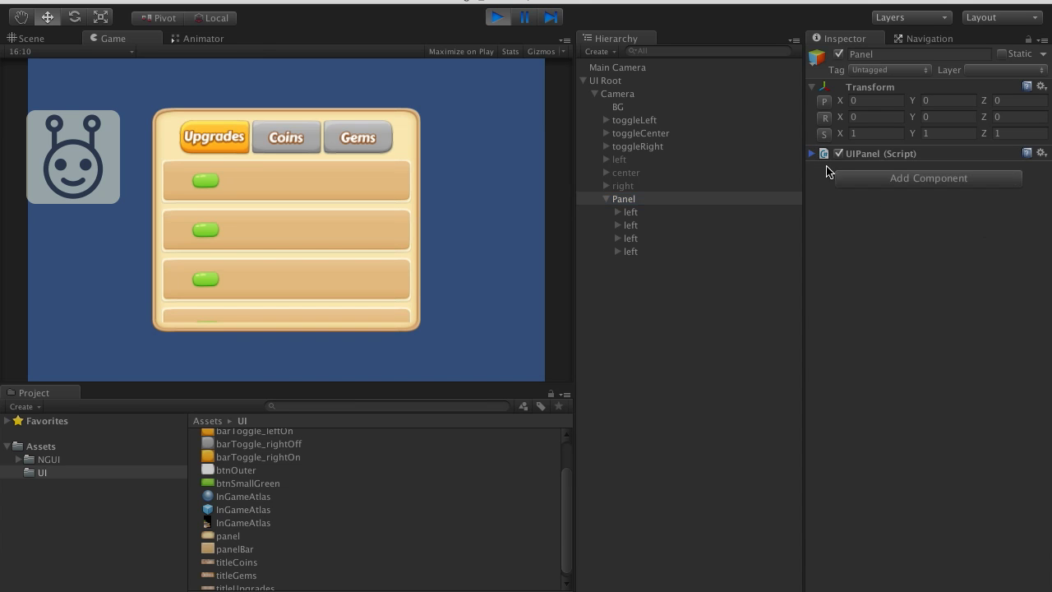
click(885, 187)
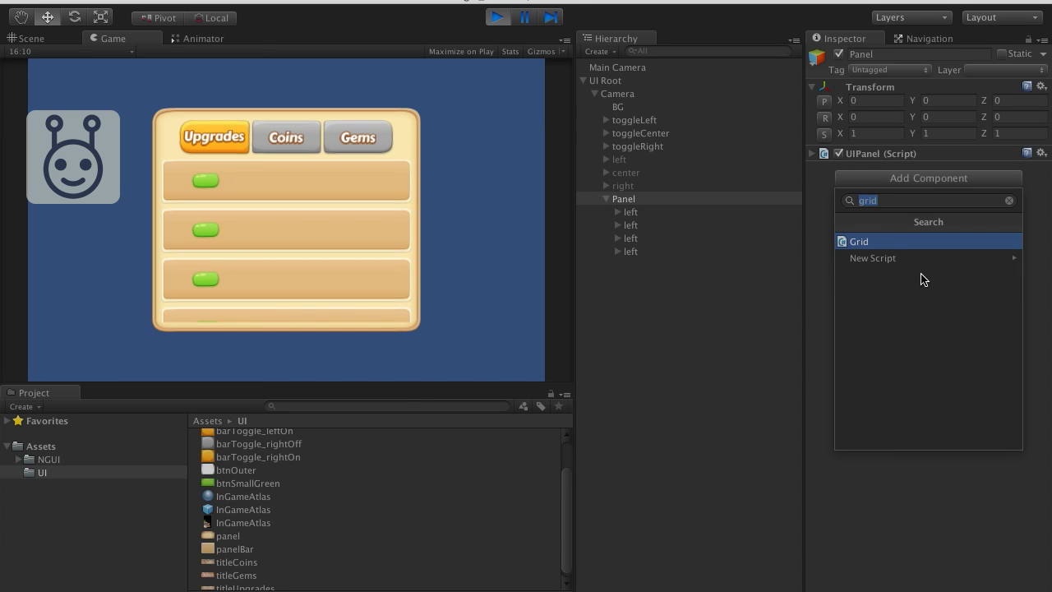
text(scroll)
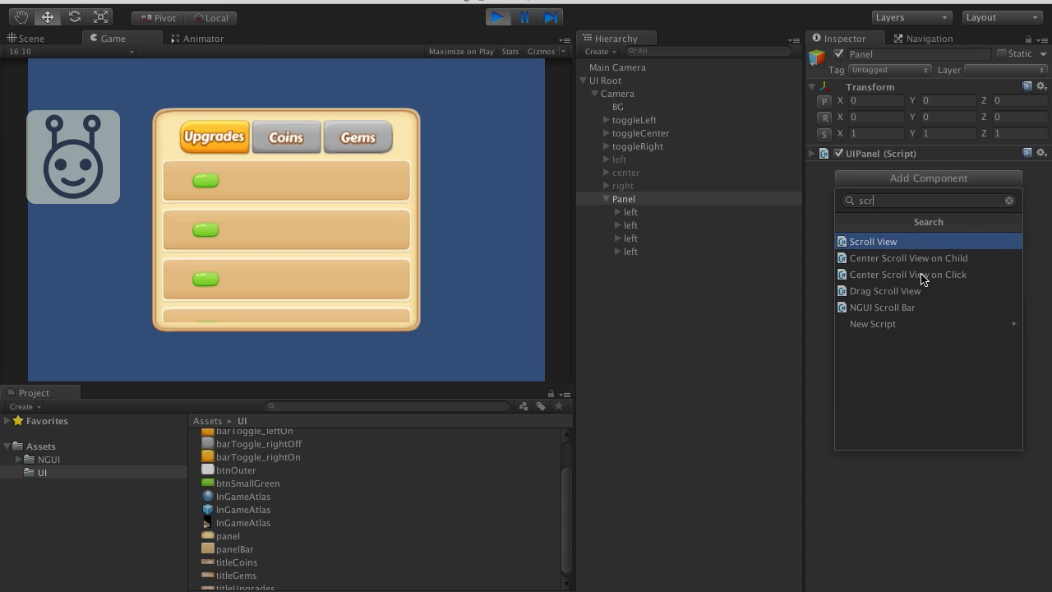
key(Return)
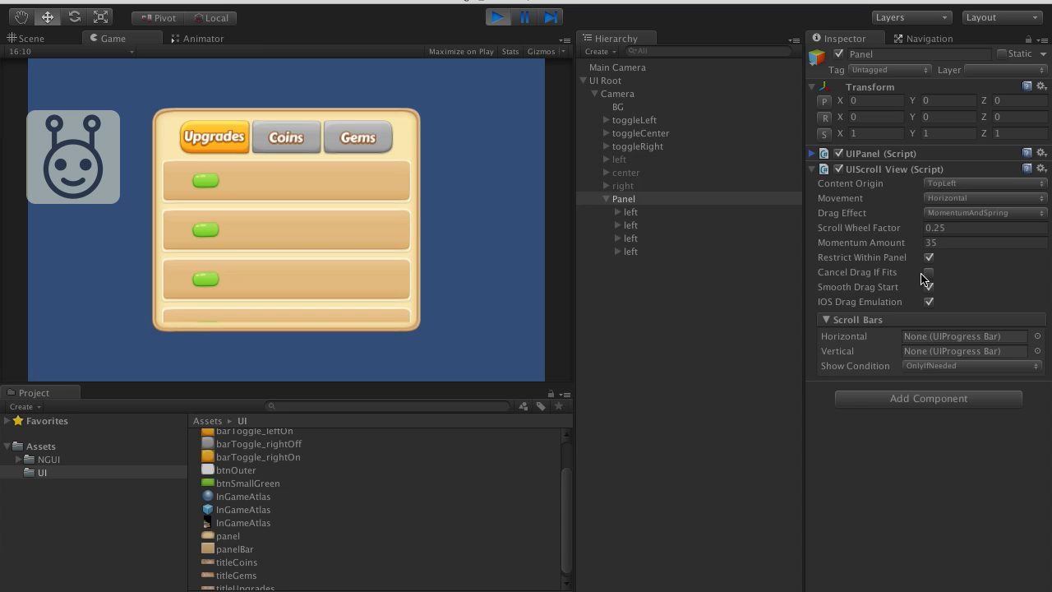
click(974, 198)
click(945, 212)
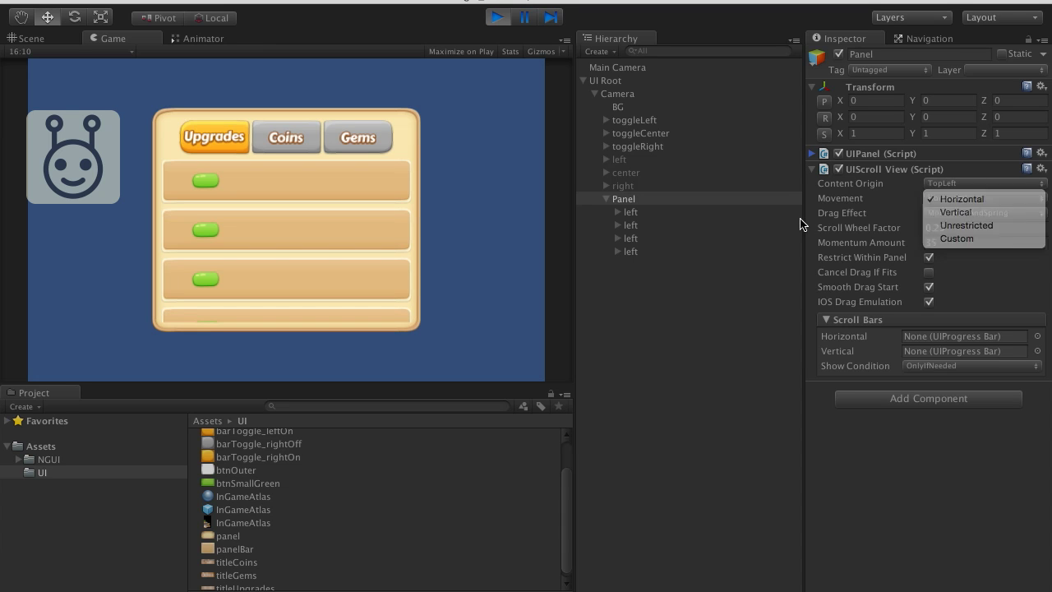
- Attach a box collider and a Drag Scroll View component to Panel's four left bars, and test scrolling the list upward
click(637, 211)
shift+click(633, 252)
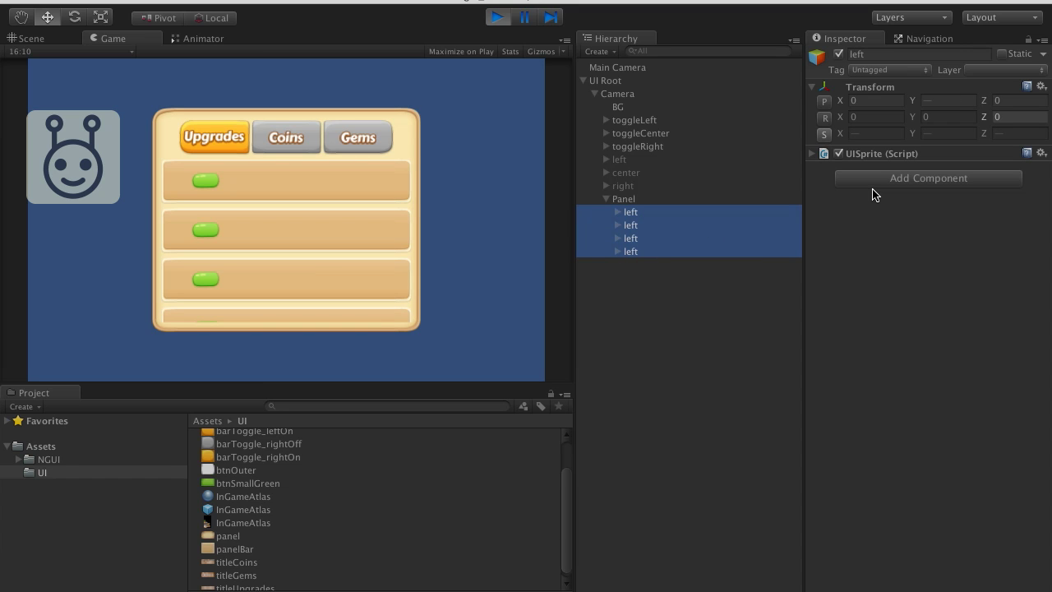
key(alt+shift+c)
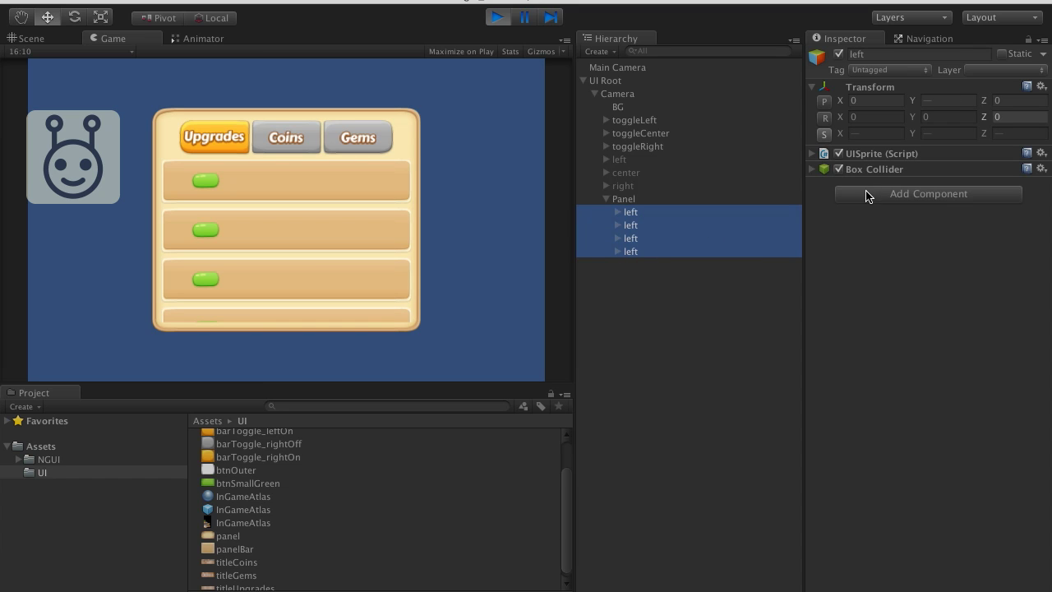
click(843, 192)
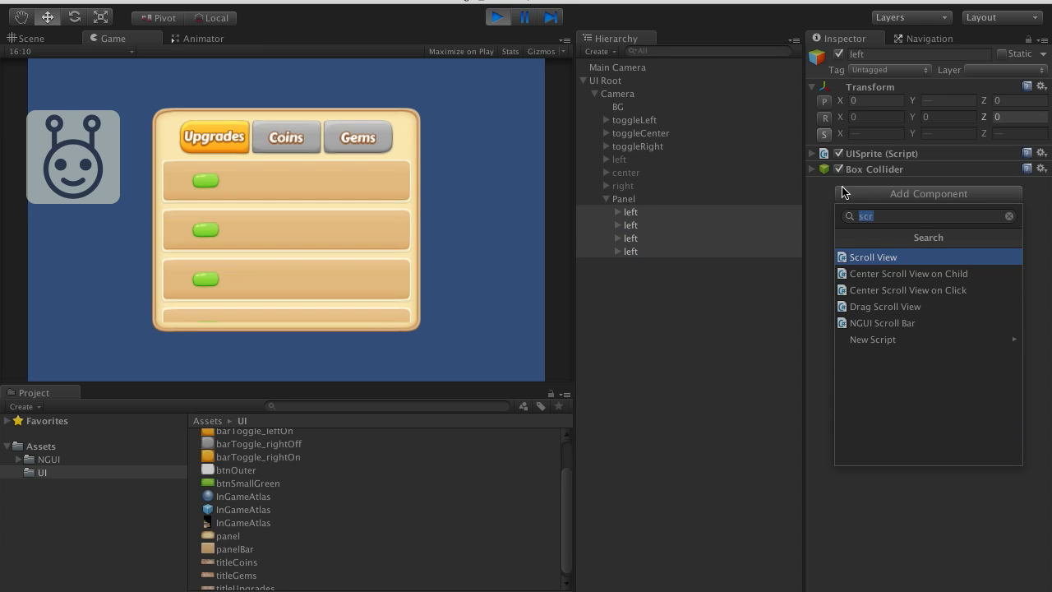
click(907, 308)
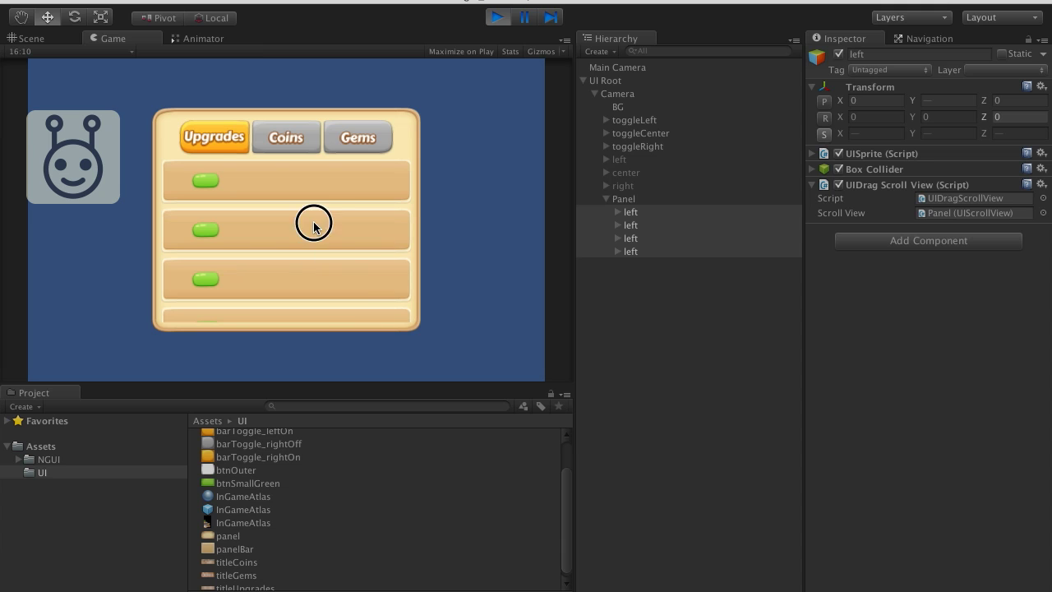
drag(324, 241, 285, 136)
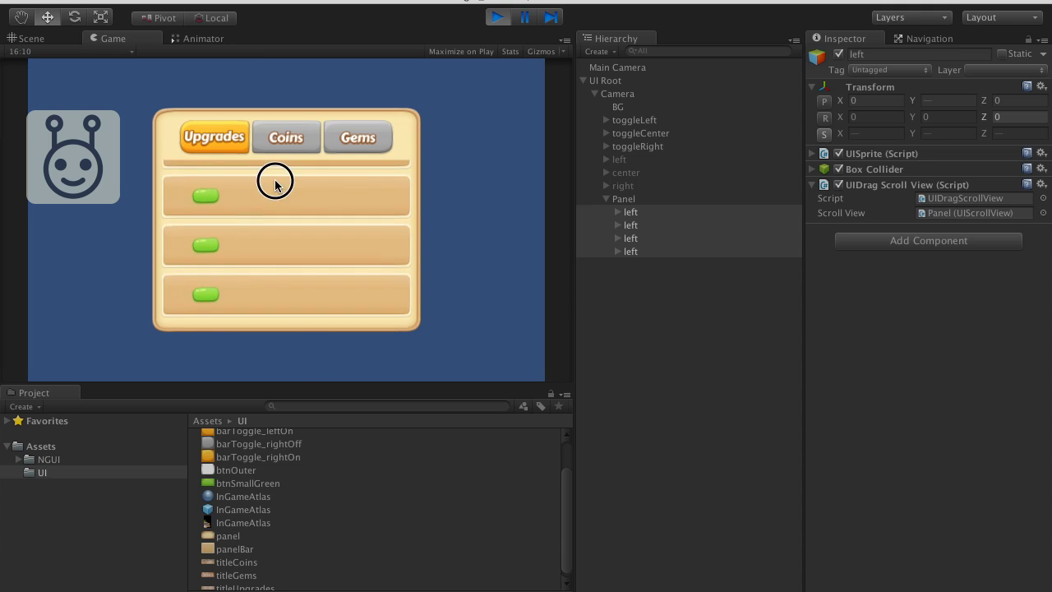
- Test switching repeatedly between the Coins, Gems and Upgrades tabs in the running scene, and scroll the Upgrades list up and down
click(290, 139)
click(379, 141)
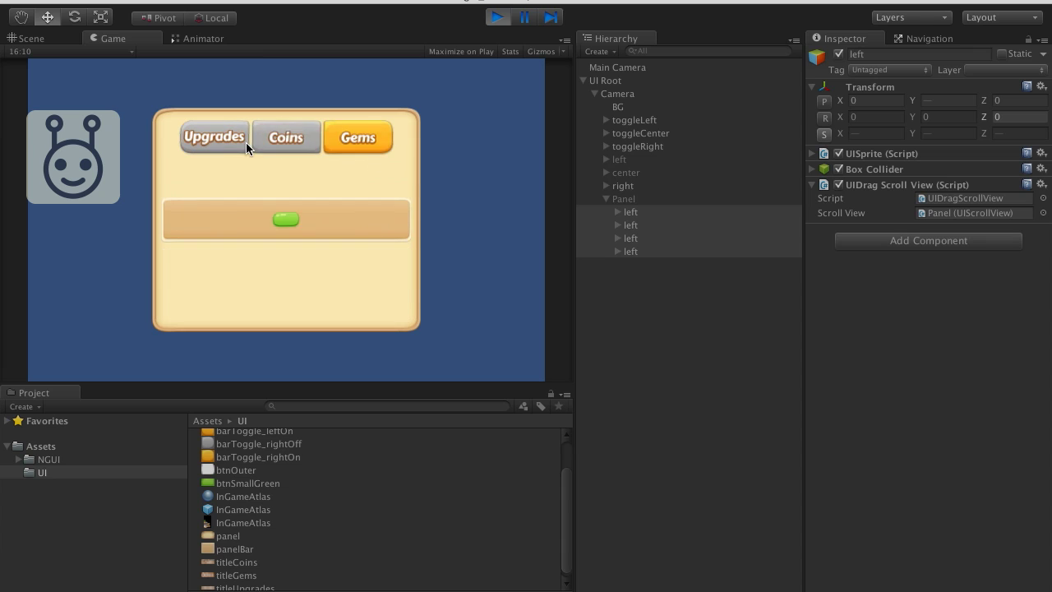
click(244, 141)
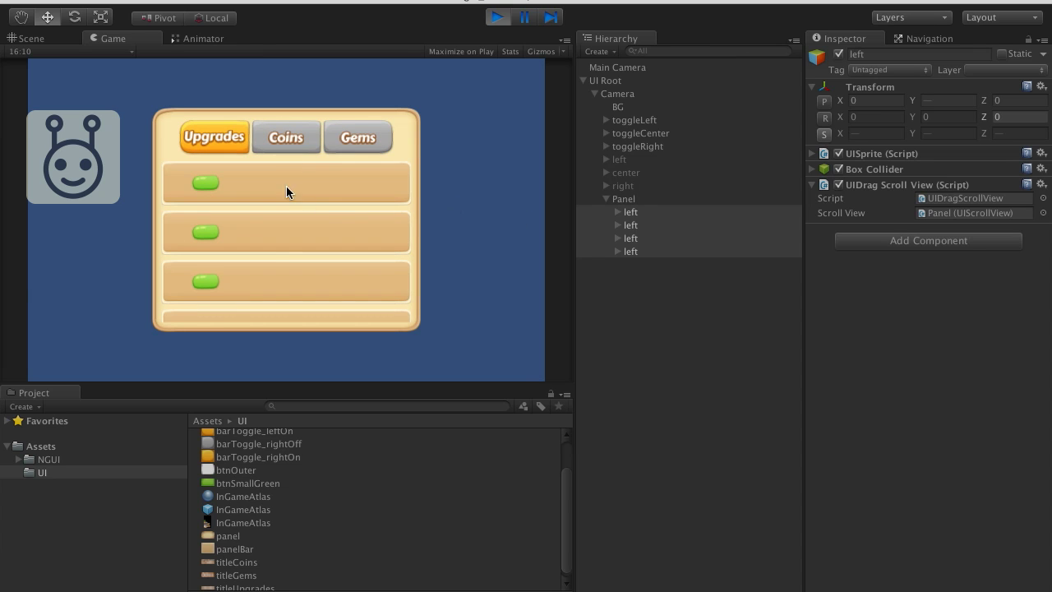
click(286, 143)
click(383, 135)
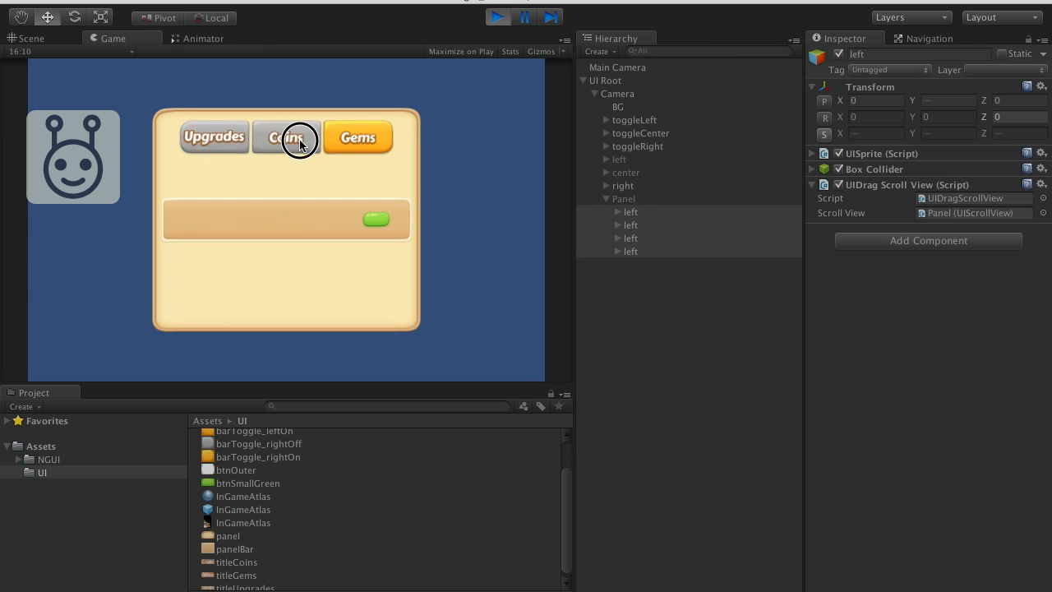
click(298, 135)
click(218, 136)
drag(239, 219, 298, 129)
click(270, 132)
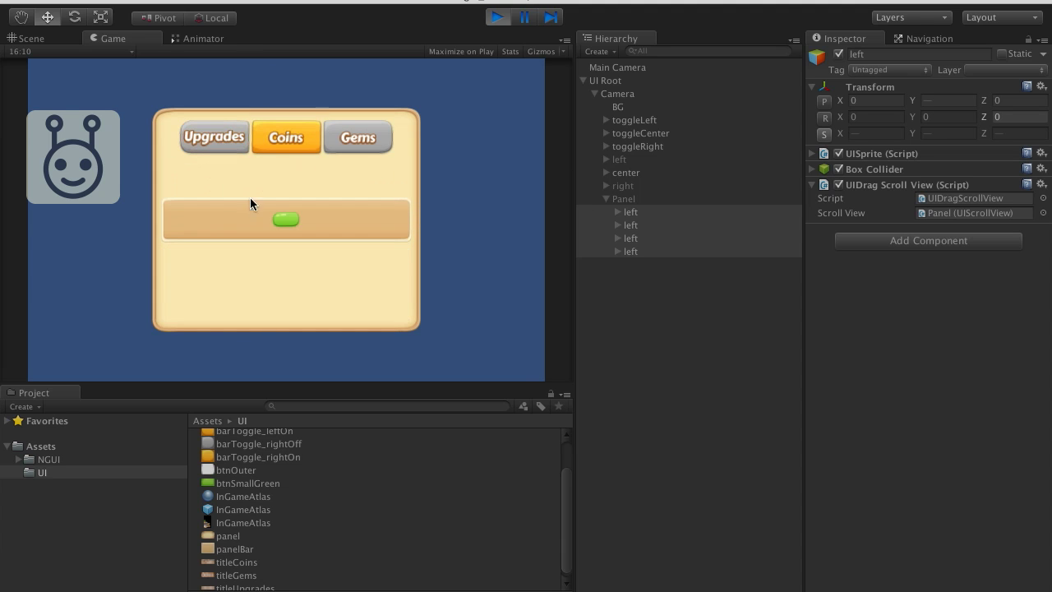
click(362, 137)
click(276, 141)
click(214, 142)
click(287, 137)
click(347, 134)
click(294, 137)
click(224, 141)
click(357, 133)
click(283, 134)
click(191, 135)
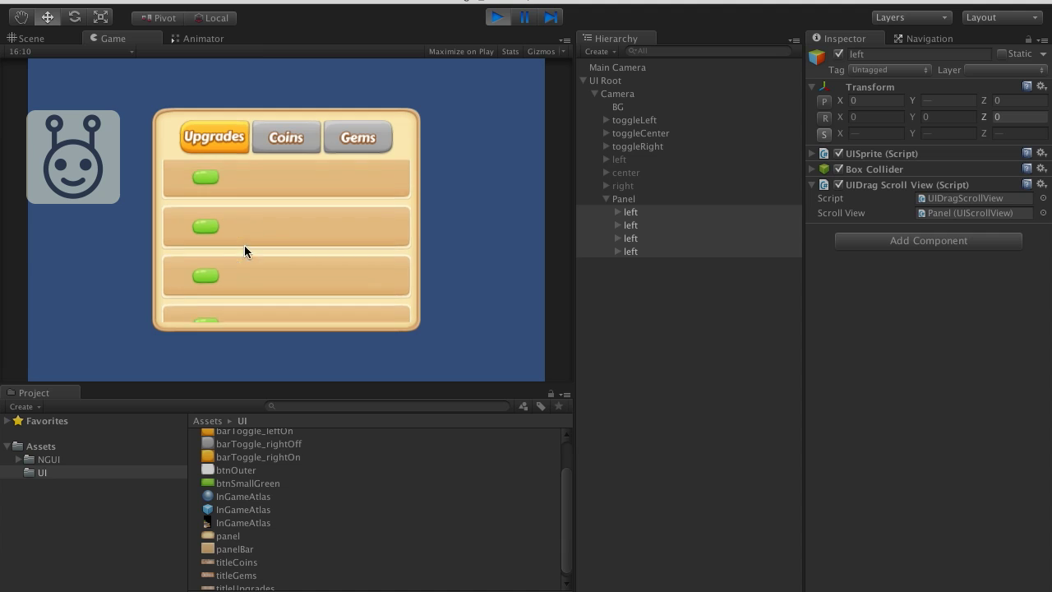
drag(226, 181, 232, 267)
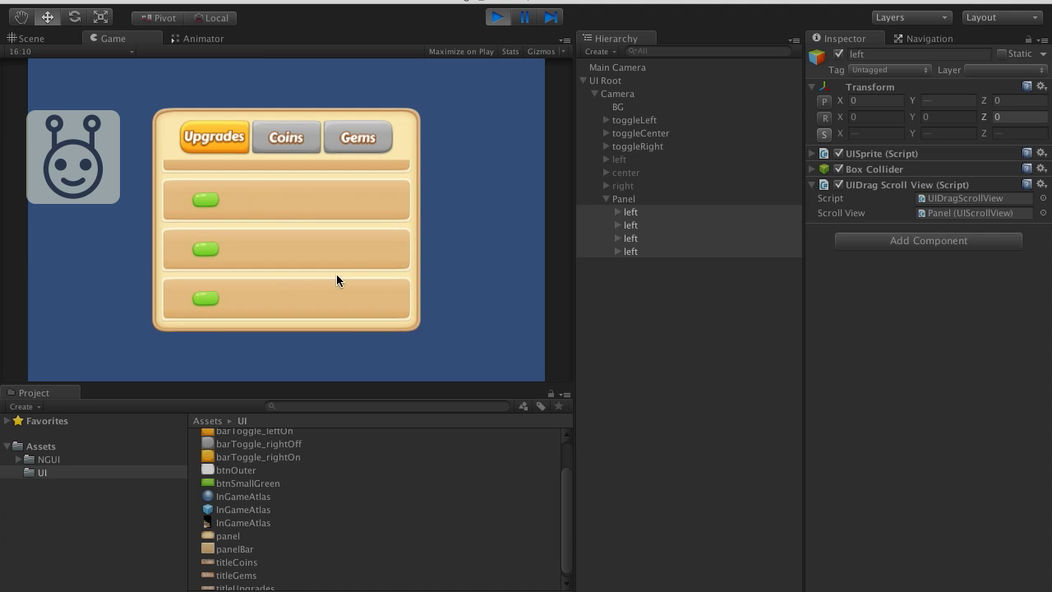
drag(290, 197, 268, 211)
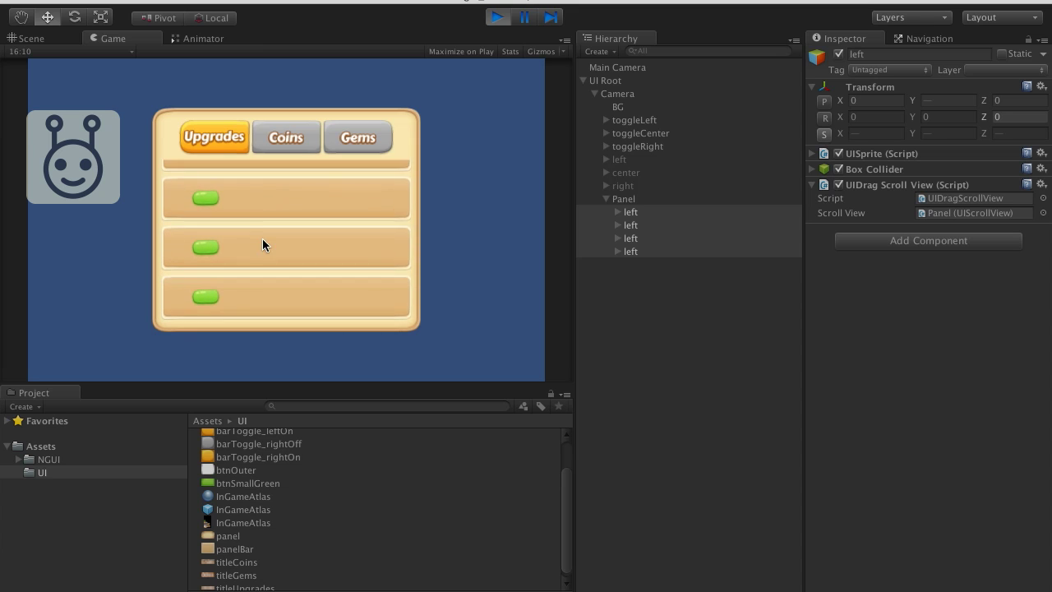